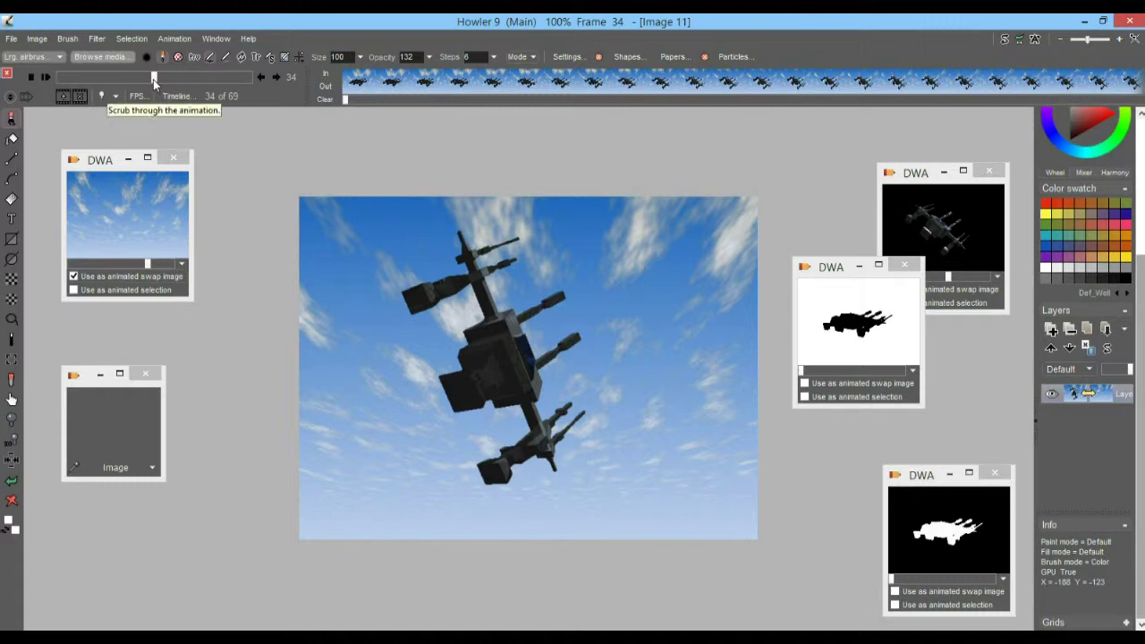
Scrub the composite animation, replace it with the stored sky background animation, and scrub through the sky frames.
drag(151, 78, 185, 78)
double_click(129, 211)
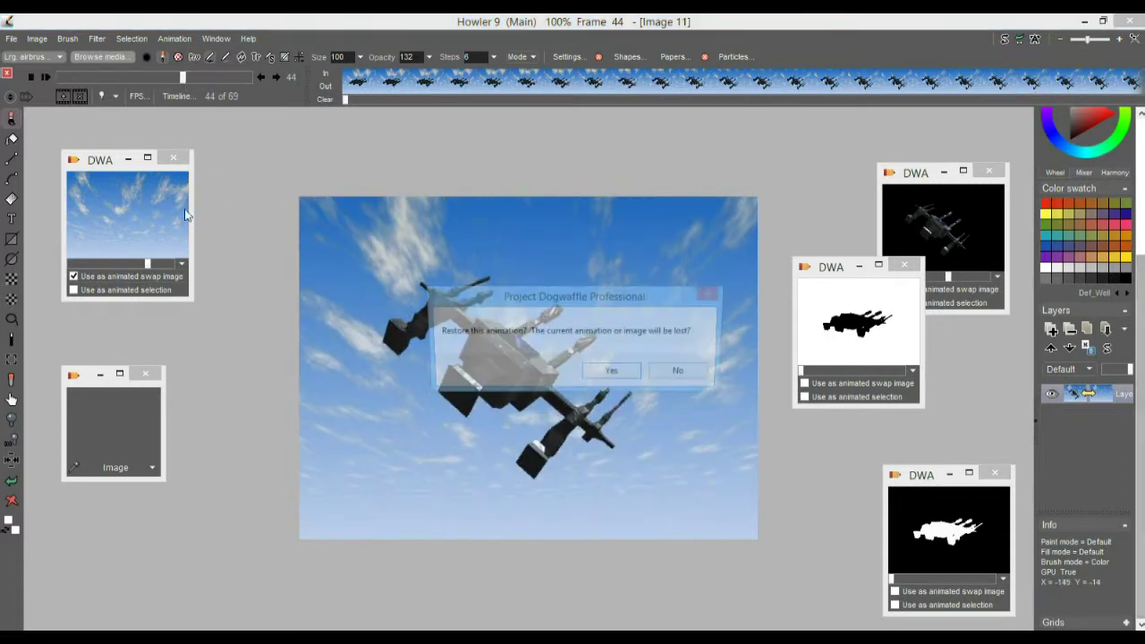
click(613, 374)
drag(87, 80, 112, 86)
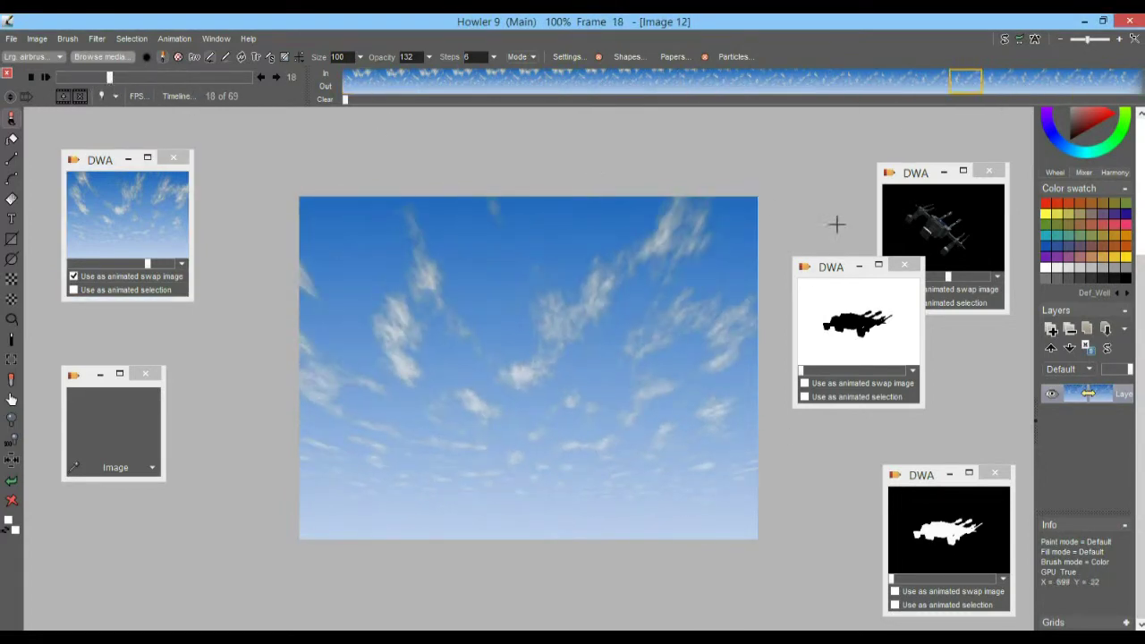
Restore the stored spaceship-on-black animation over the current one and scrub back and forth to examine its frames.
double_click(928, 230)
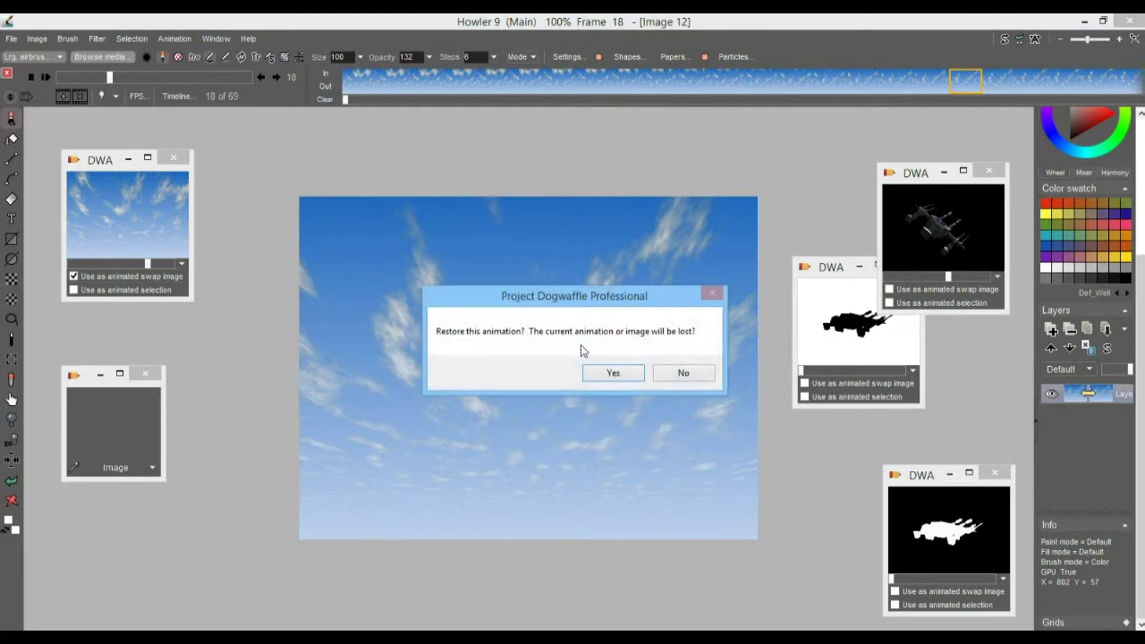
click(632, 373)
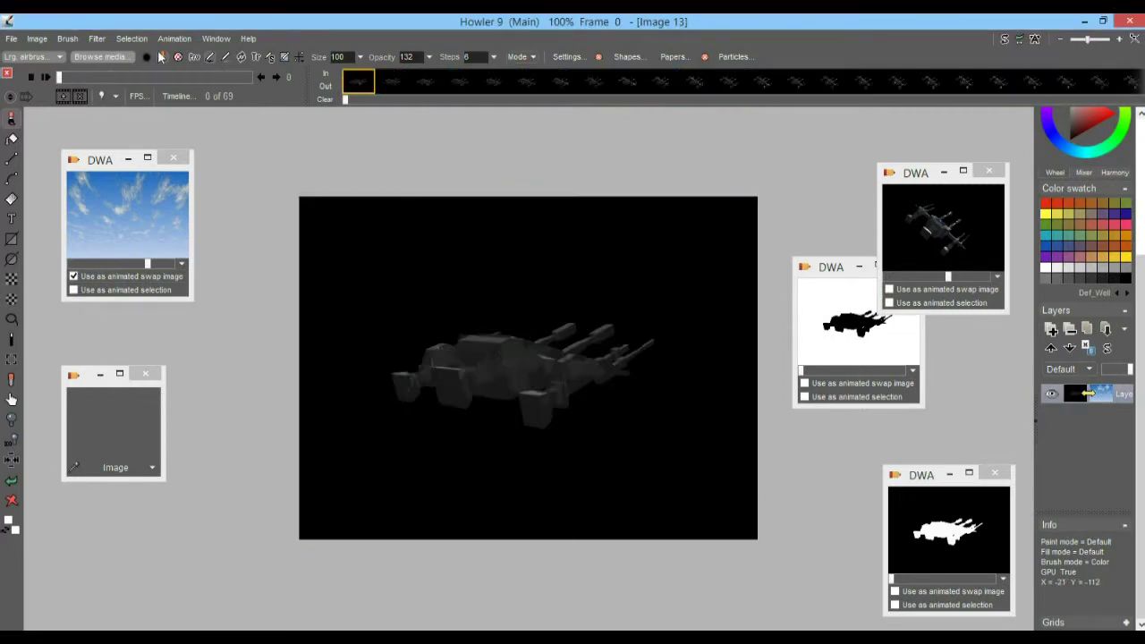
drag(68, 78, 203, 80)
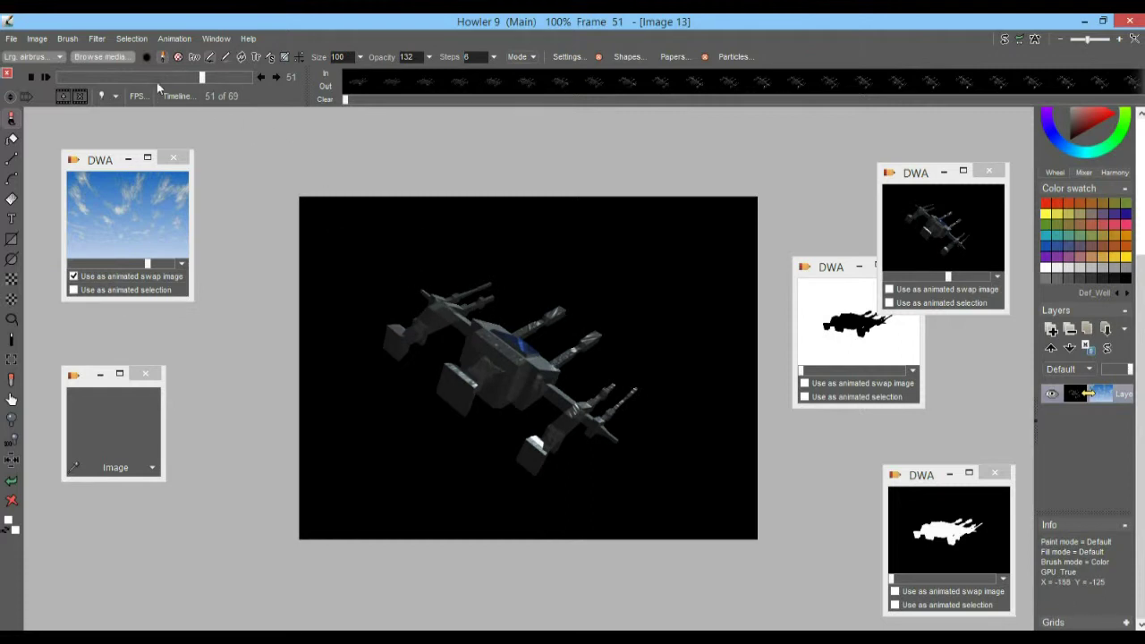
drag(107, 79, 188, 81)
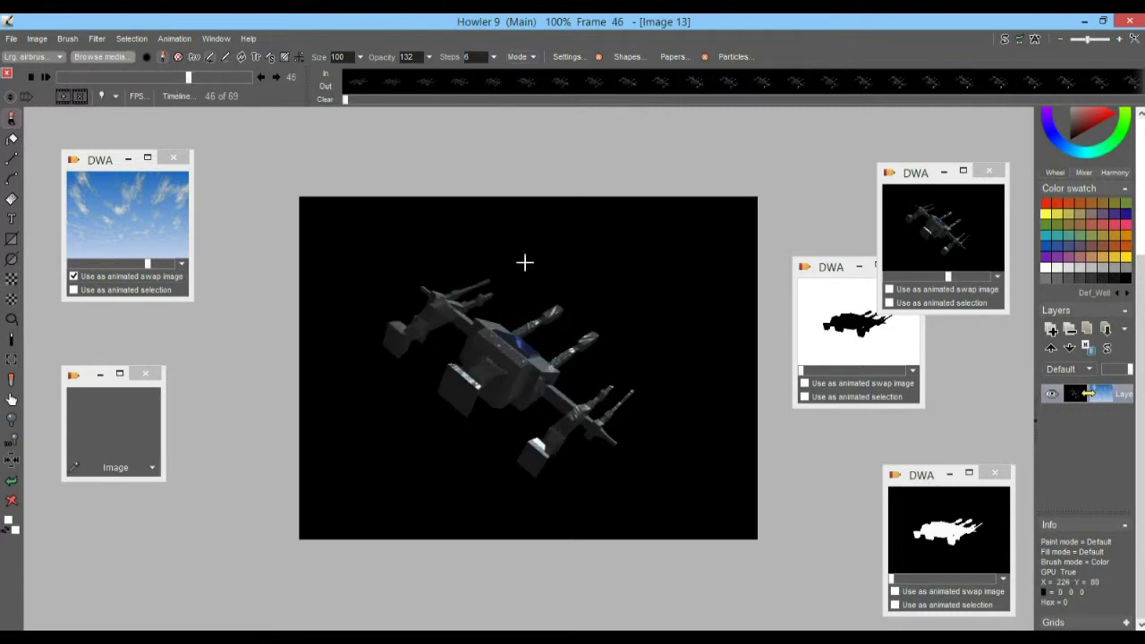
drag(170, 78, 199, 77)
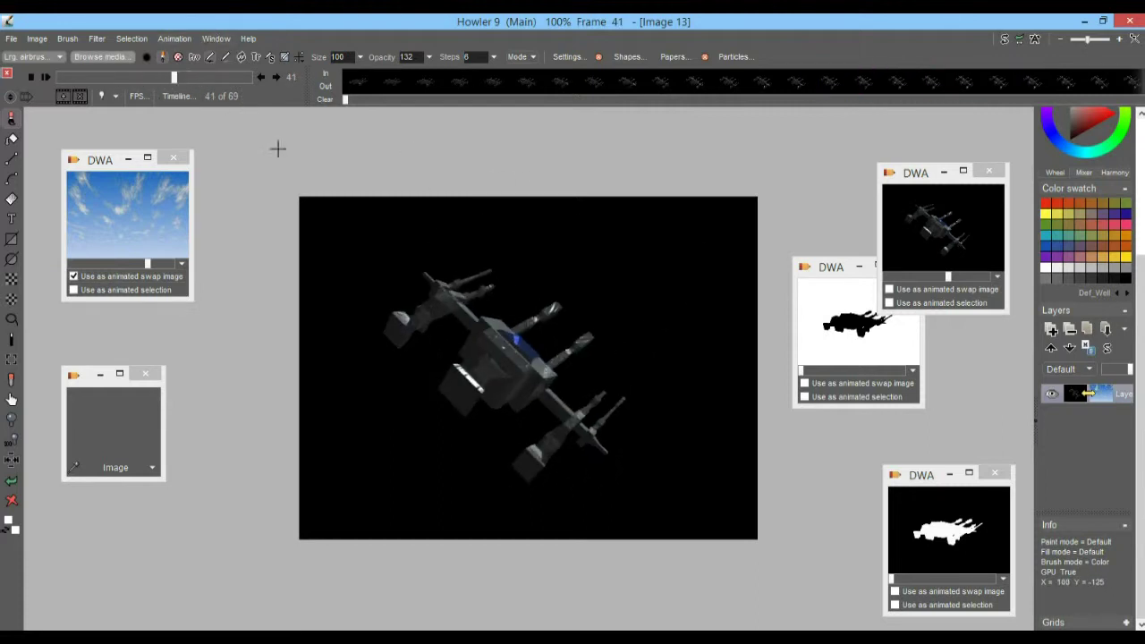
mouse_move(139, 81)
mouse_down()
mouse_move(92, 81)
mouse_move(210, 78)
mouse_move(110, 74)
mouse_move(193, 77)
mouse_move(148, 80)
mouse_up()
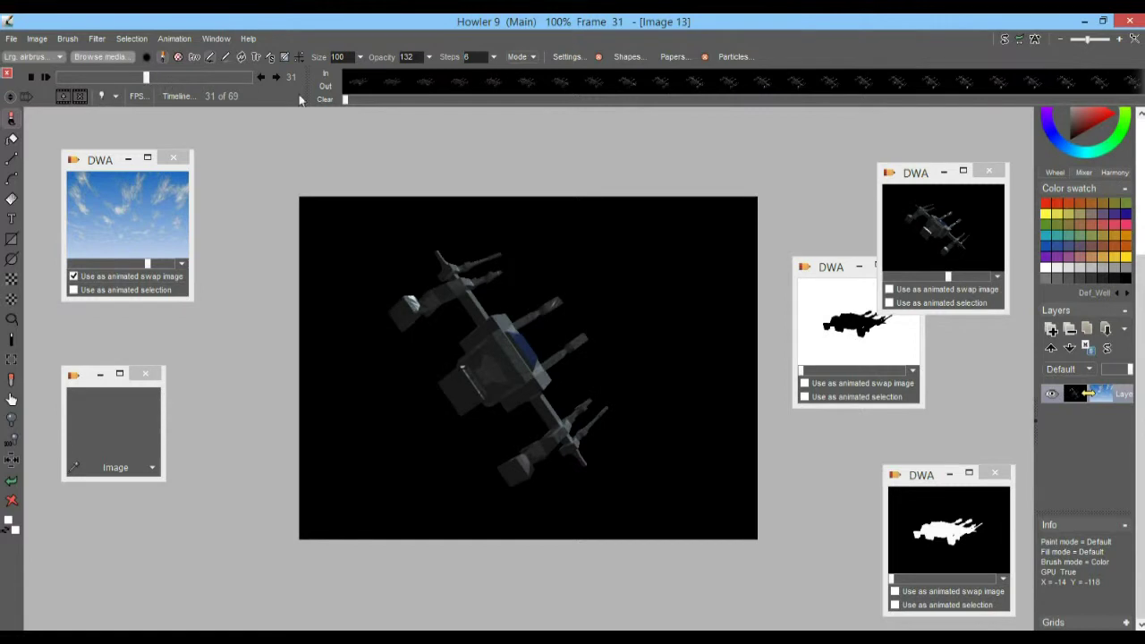
Restore the stored white-silhouette-on-black matte animation and scrub through its frames.
click(950, 525)
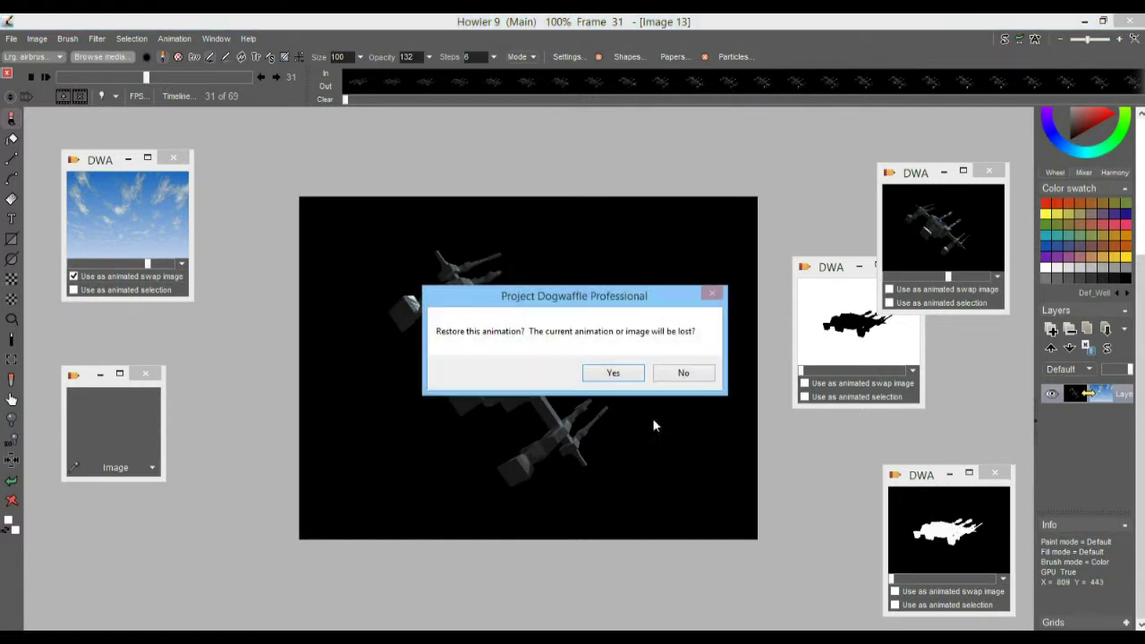
click(612, 373)
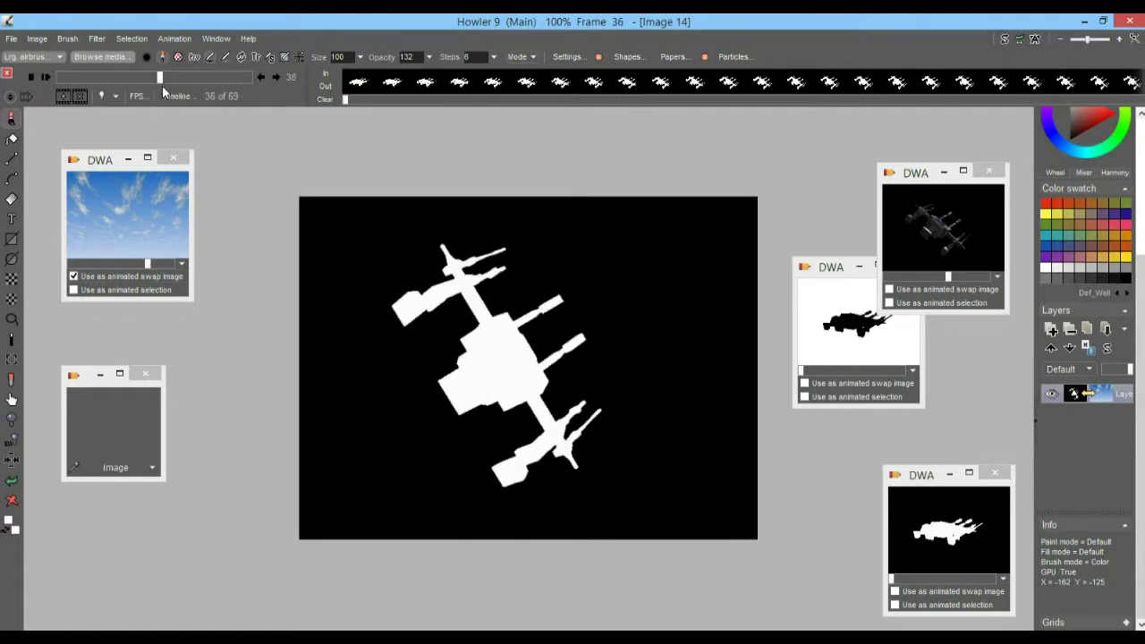
drag(163, 88, 177, 77)
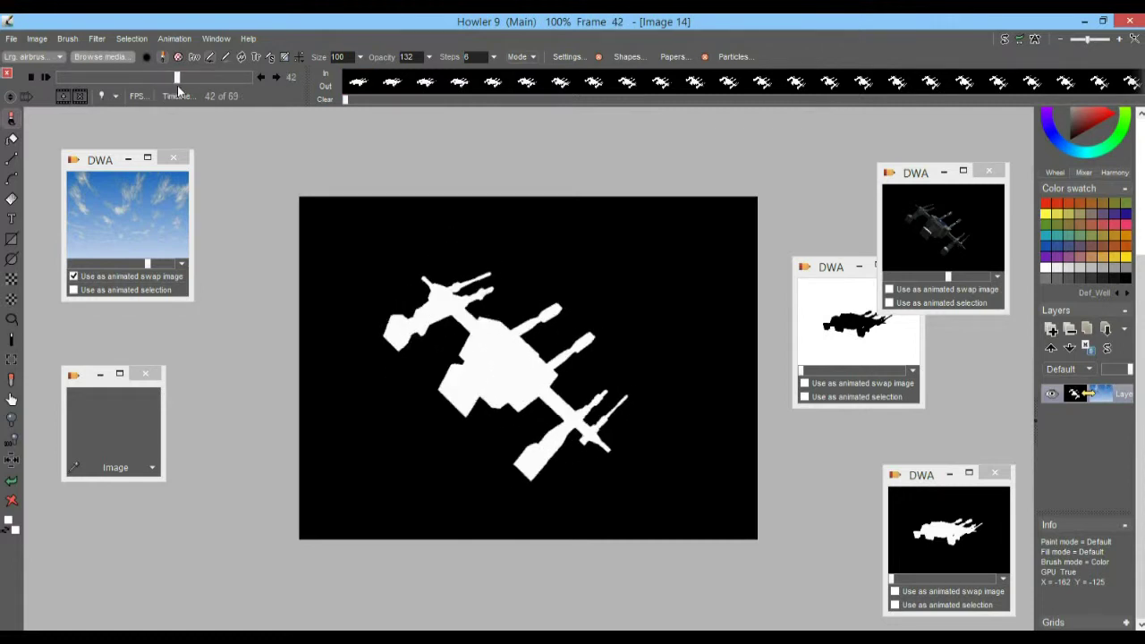
Bring the stored sky background animation back into the main image and scrub through it again.
double_click(154, 215)
click(629, 379)
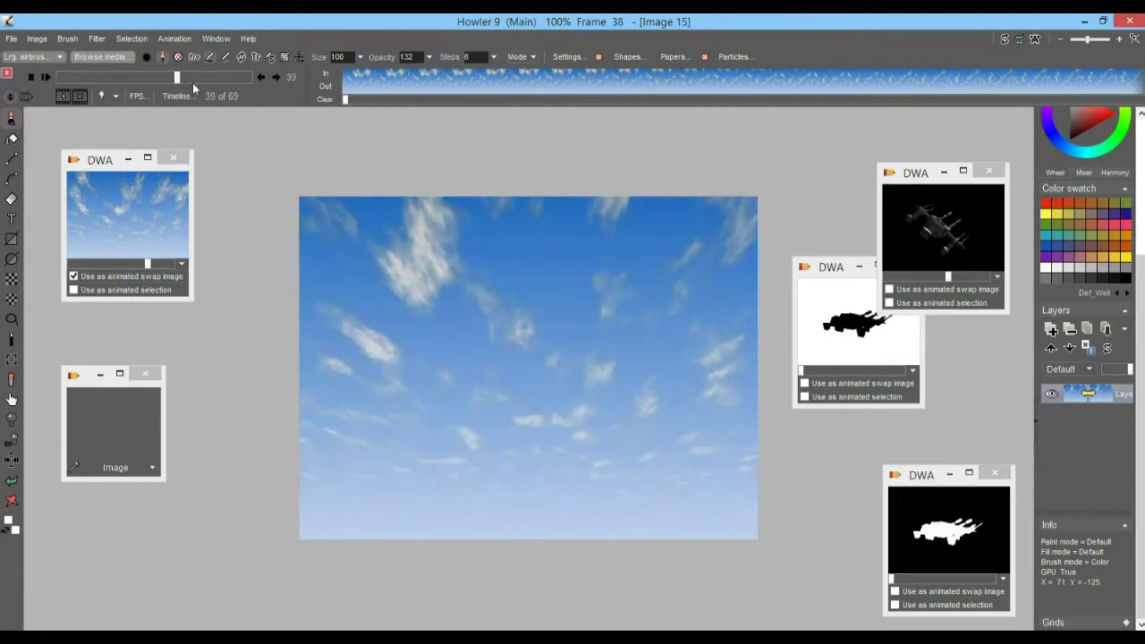
drag(173, 81, 124, 85)
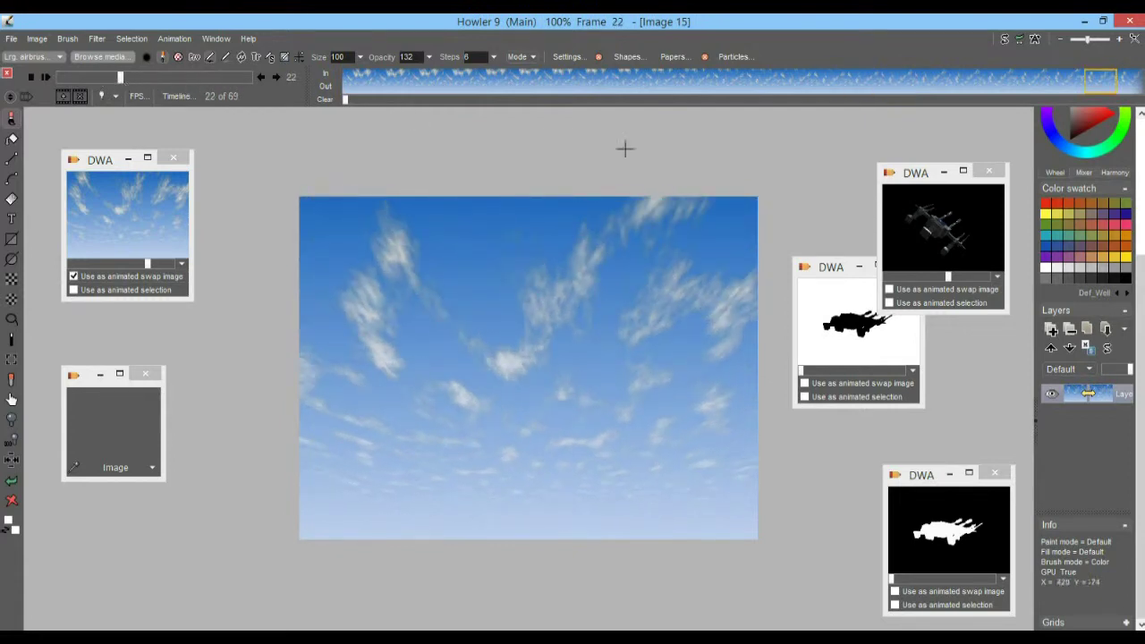
Restore the stored black-silhouette-on-white matte animation and scrub through its frames.
click(856, 342)
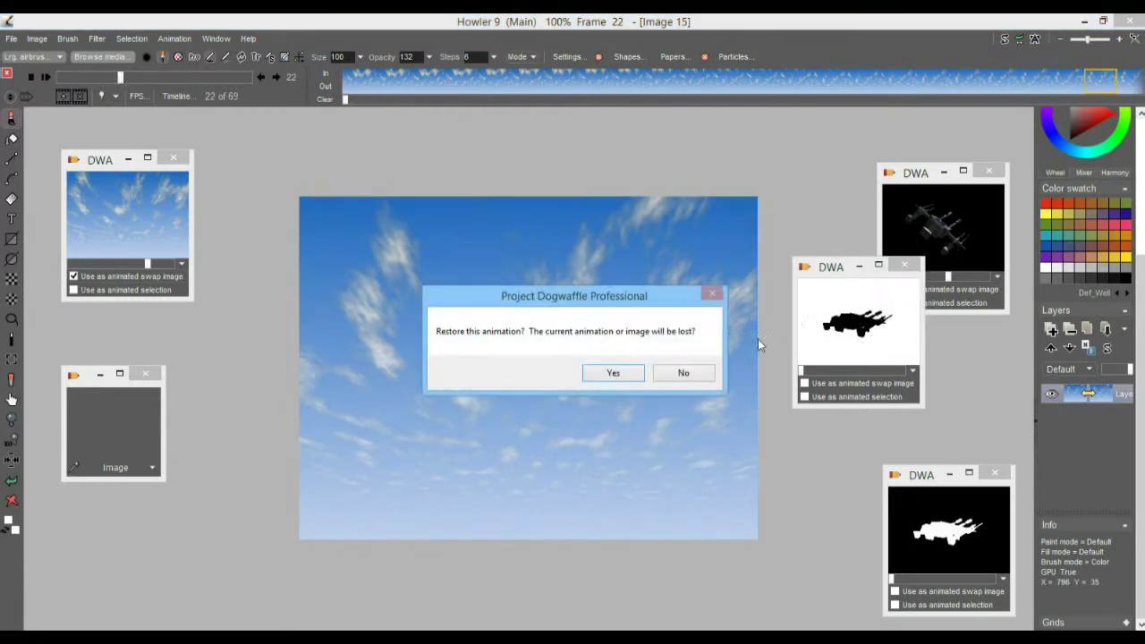
click(627, 372)
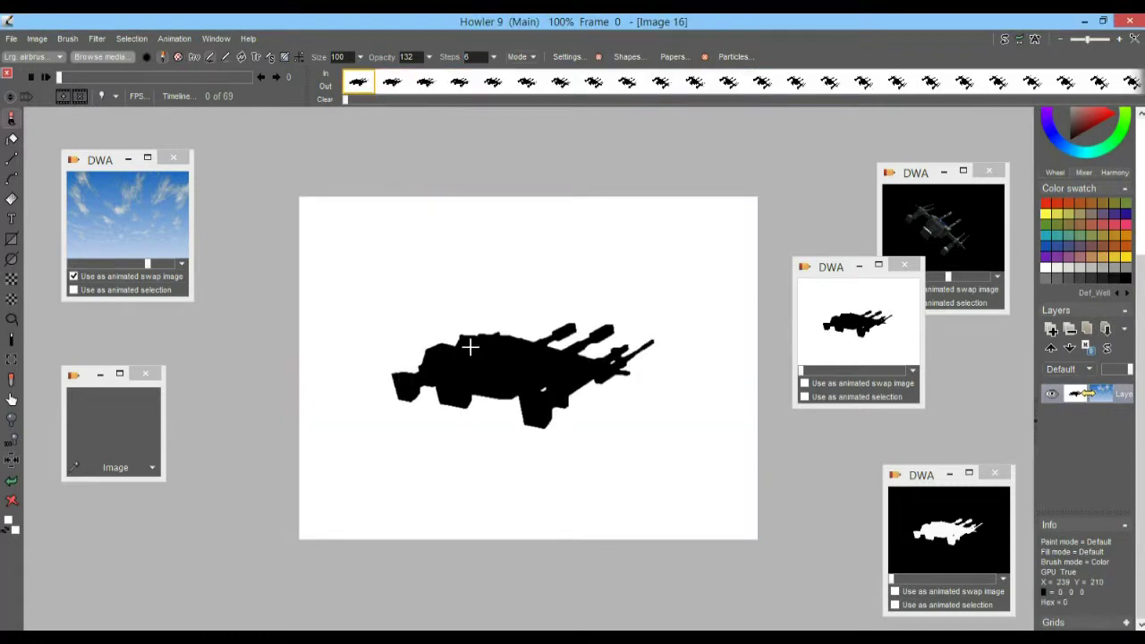
drag(60, 81, 134, 75)
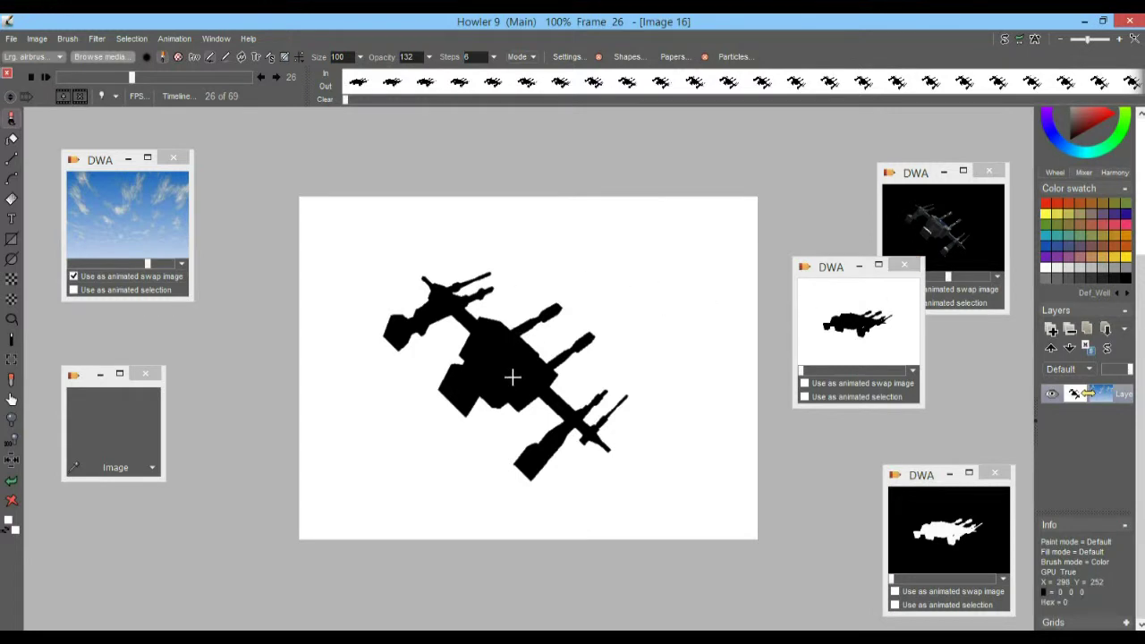
mouse_move(131, 77)
mouse_down()
mouse_move(96, 76)
mouse_move(227, 75)
mouse_move(121, 69)
mouse_up()
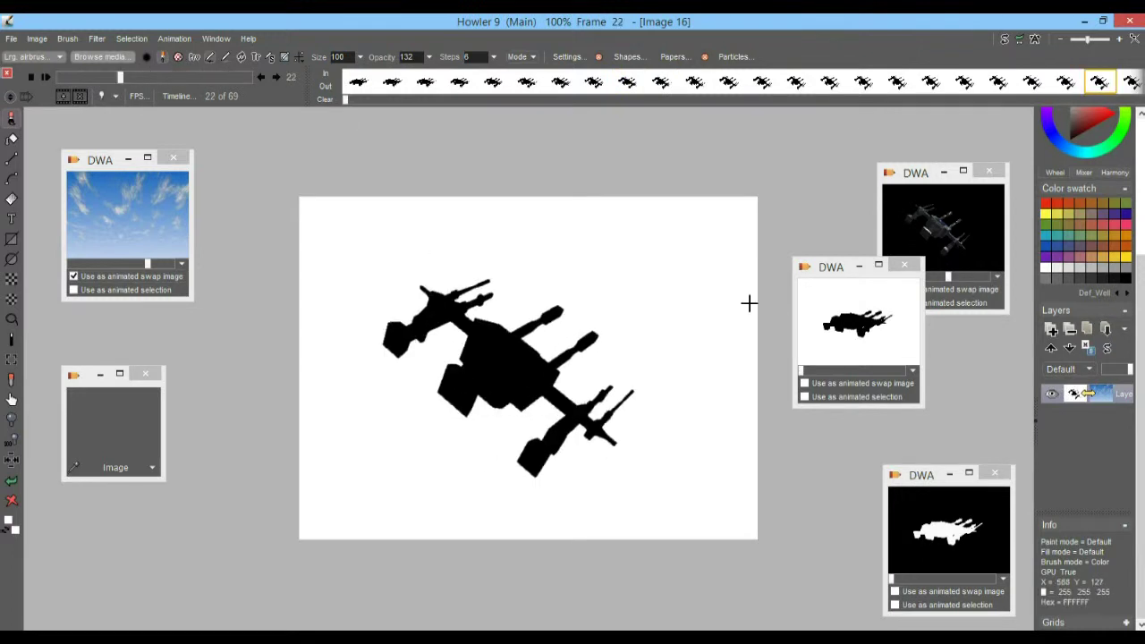
Move the black-silhouette matte thumbnail off the spaceship thumbnail, and restore the spaceship animation to play and scrub it.
drag(836, 273, 936, 360)
click(934, 254)
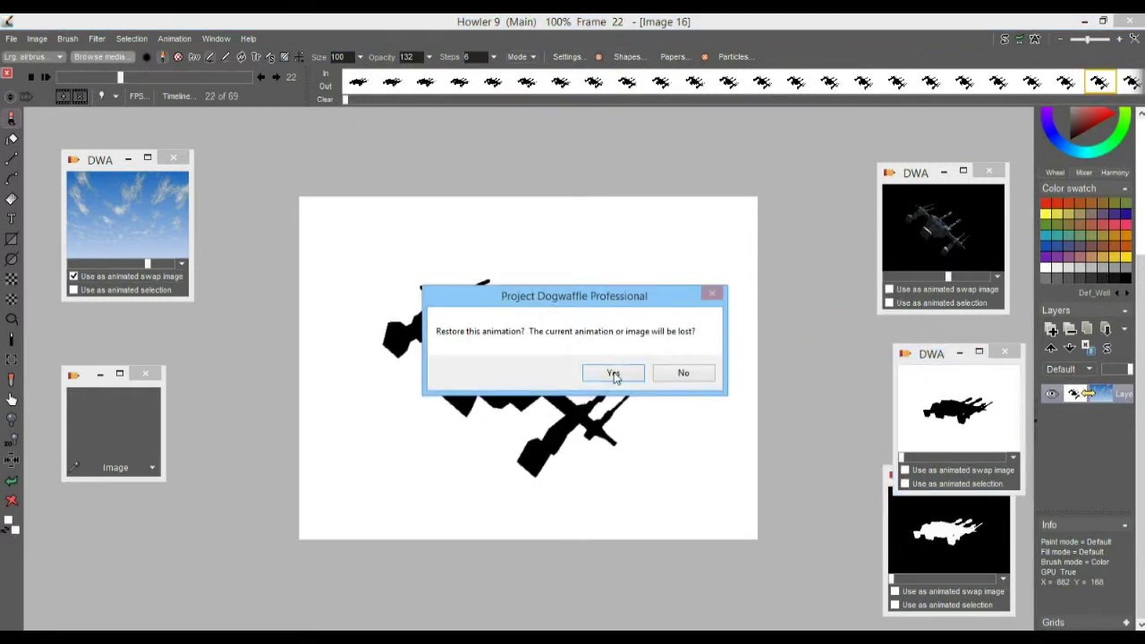
click(612, 373)
mouse_move(67, 79)
mouse_down()
mouse_move(224, 79)
mouse_move(49, 66)
mouse_move(257, 69)
mouse_move(47, 62)
mouse_move(107, 56)
mouse_move(193, 60)
mouse_move(107, 72)
mouse_move(168, 89)
mouse_move(152, 79)
mouse_move(58, 80)
mouse_up()
click(45, 75)
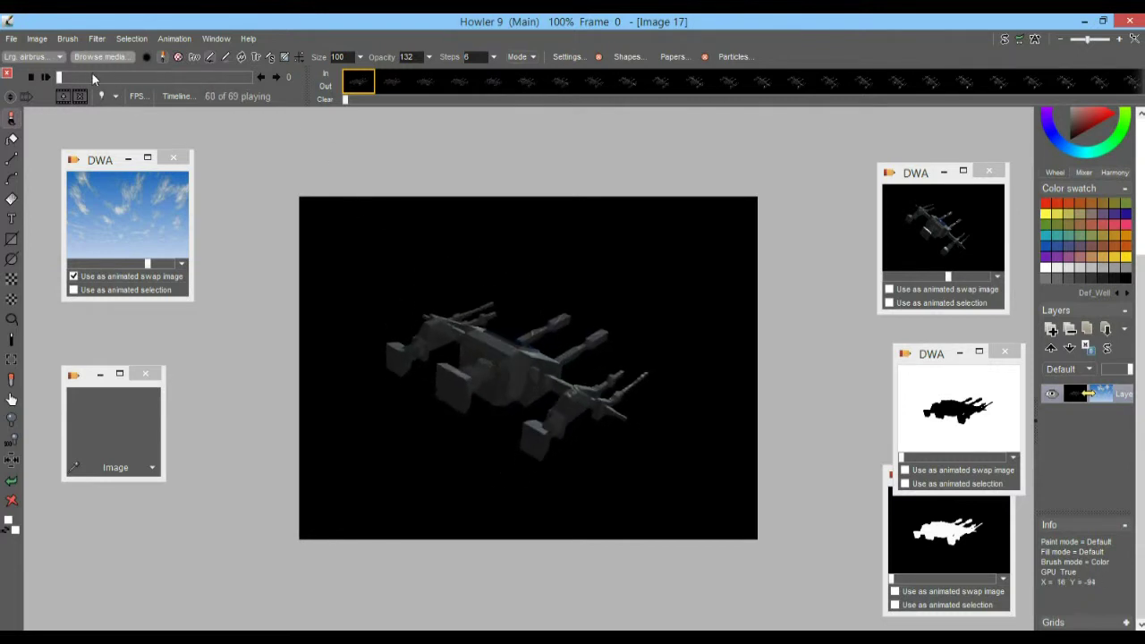
drag(62, 78, 157, 79)
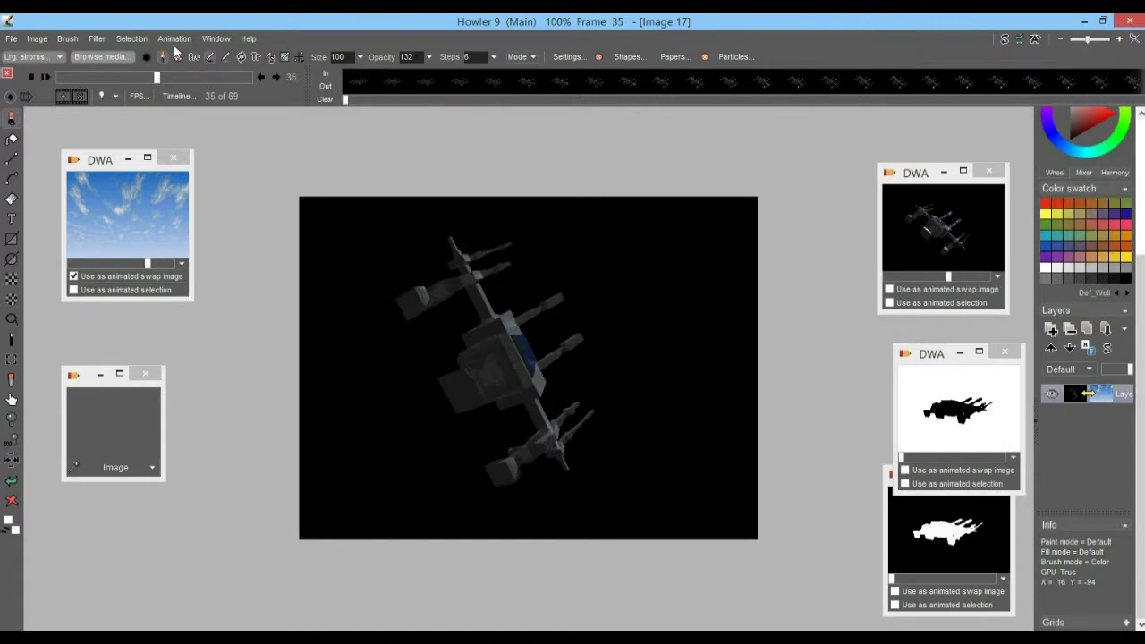
Load all the files in the SPACESHIP 1 Png-sequence1 folder as an image sequence, freeing the current animation.
click(176, 39)
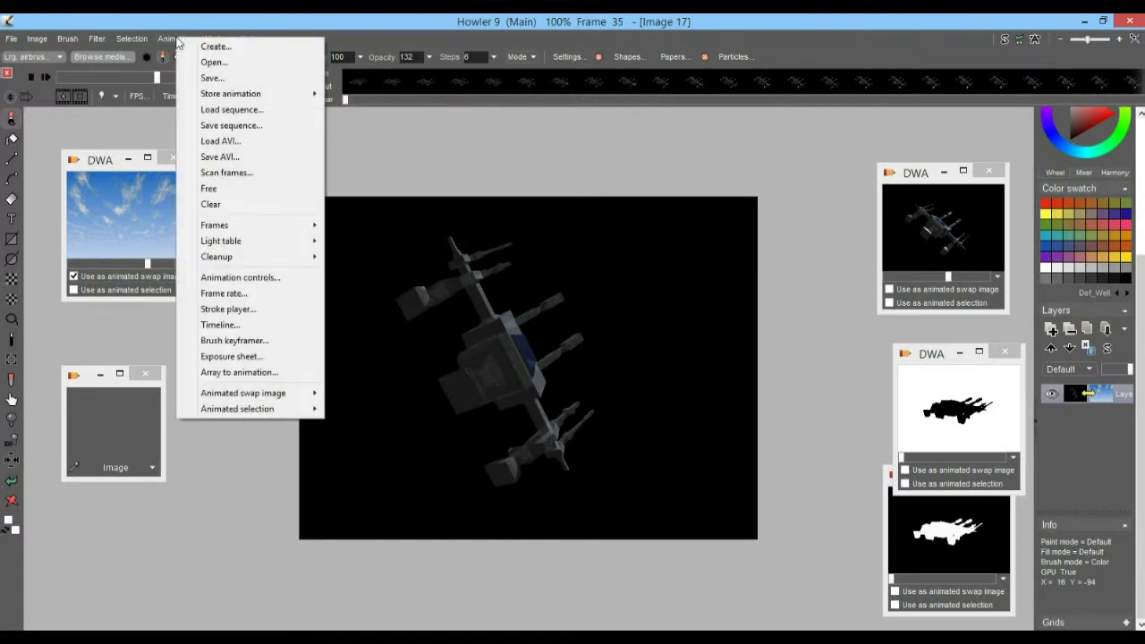
click(233, 111)
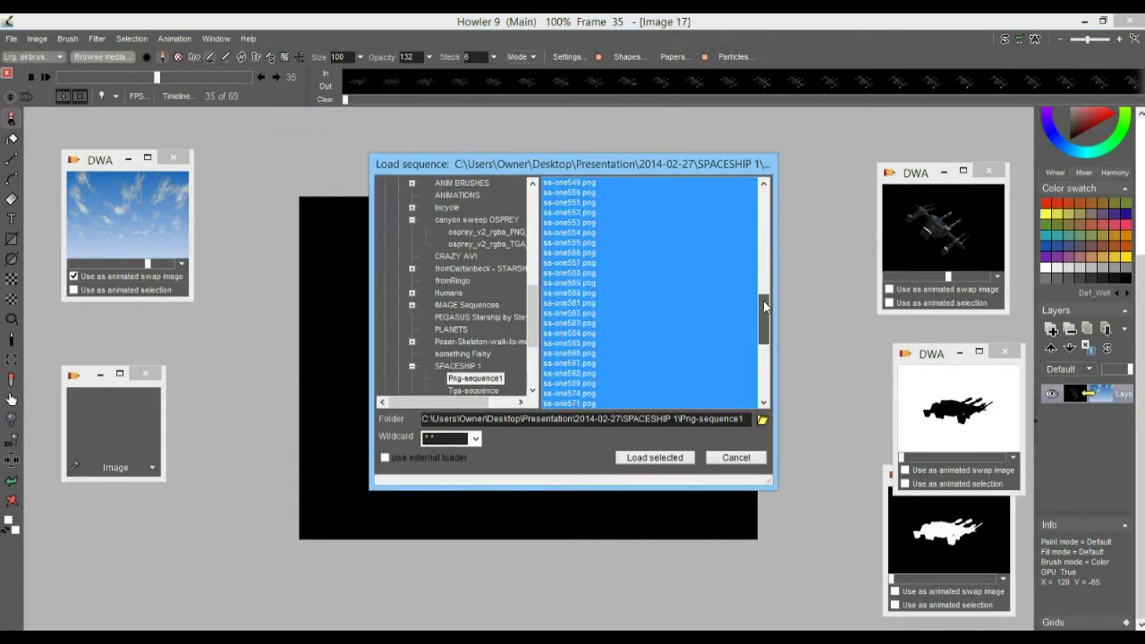
drag(761, 254, 764, 403)
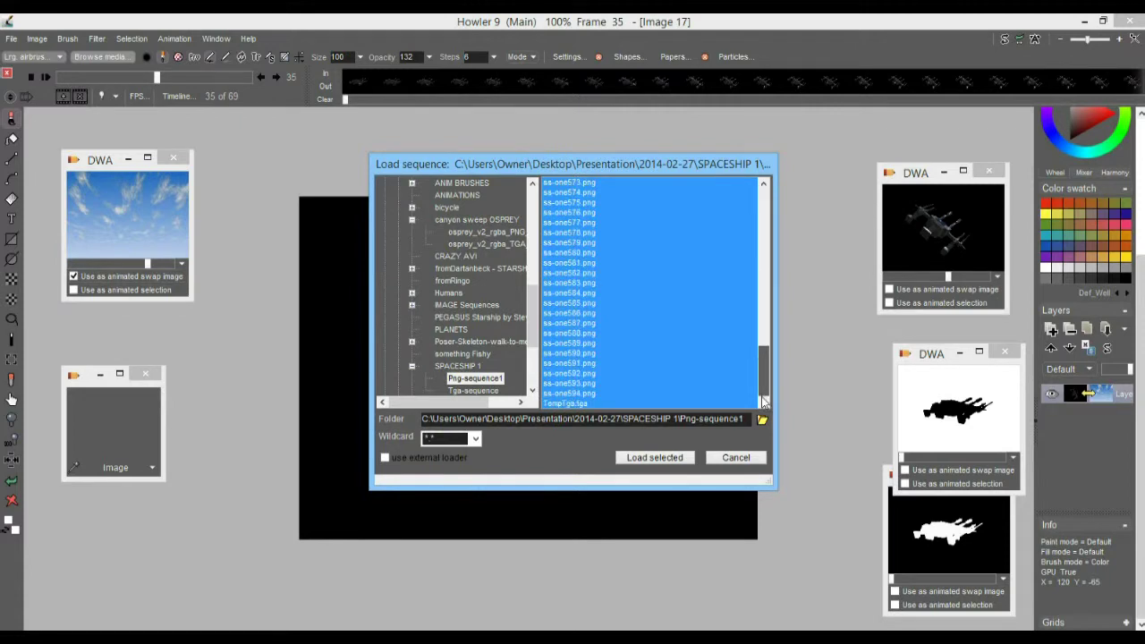
click(642, 458)
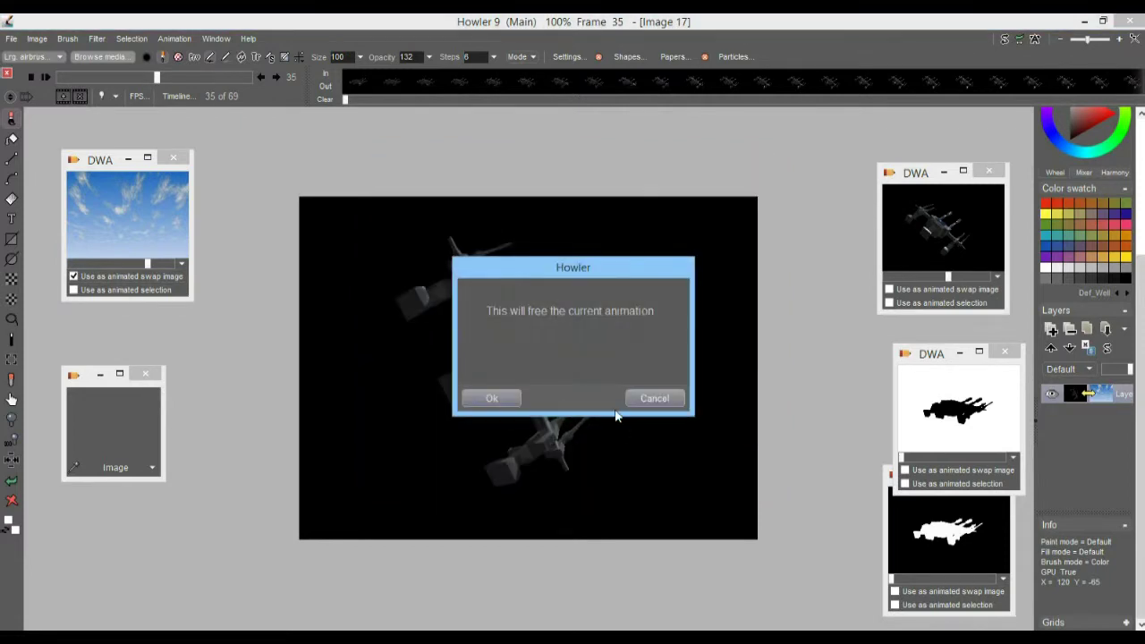
click(509, 399)
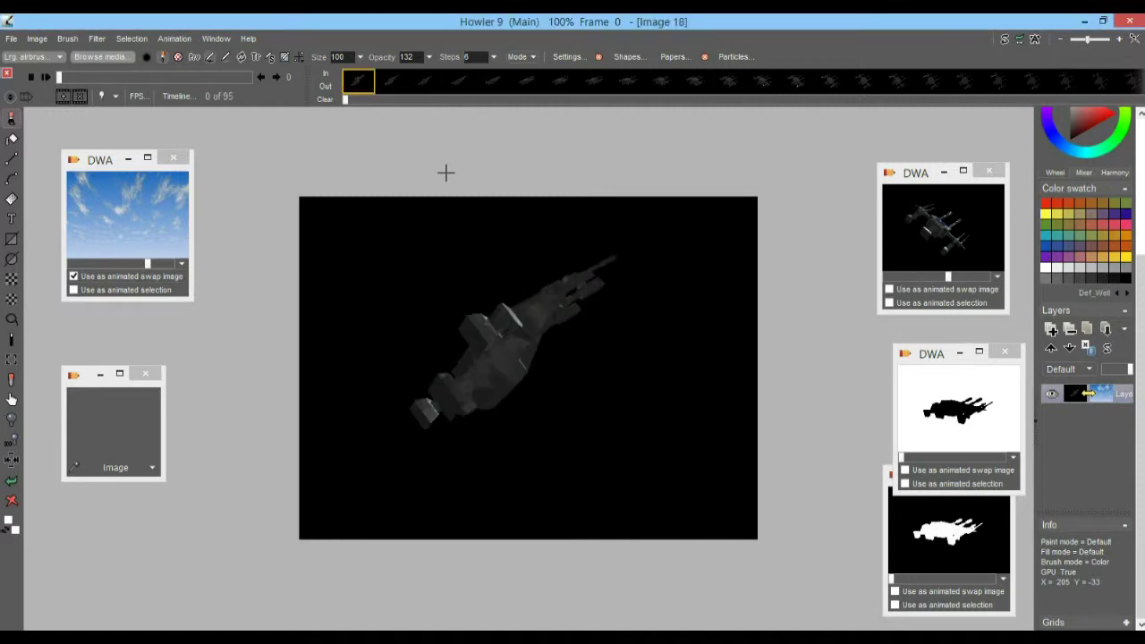
Play the loaded spaceship sequence, and step and scrub through it to examine its frames.
click(46, 77)
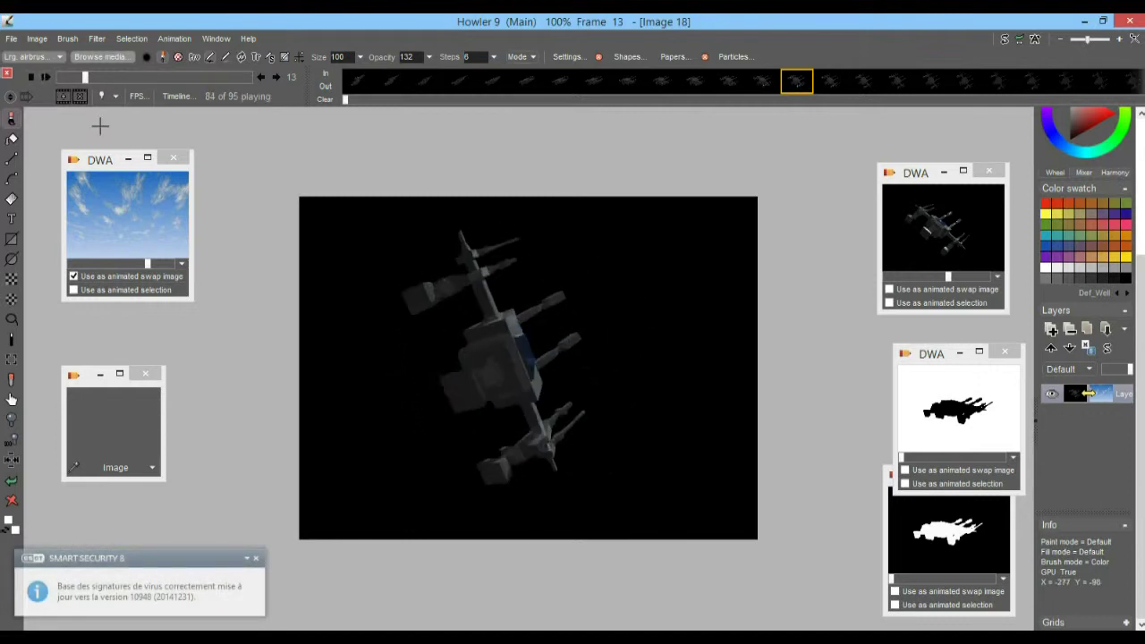
click(261, 79)
click(276, 79)
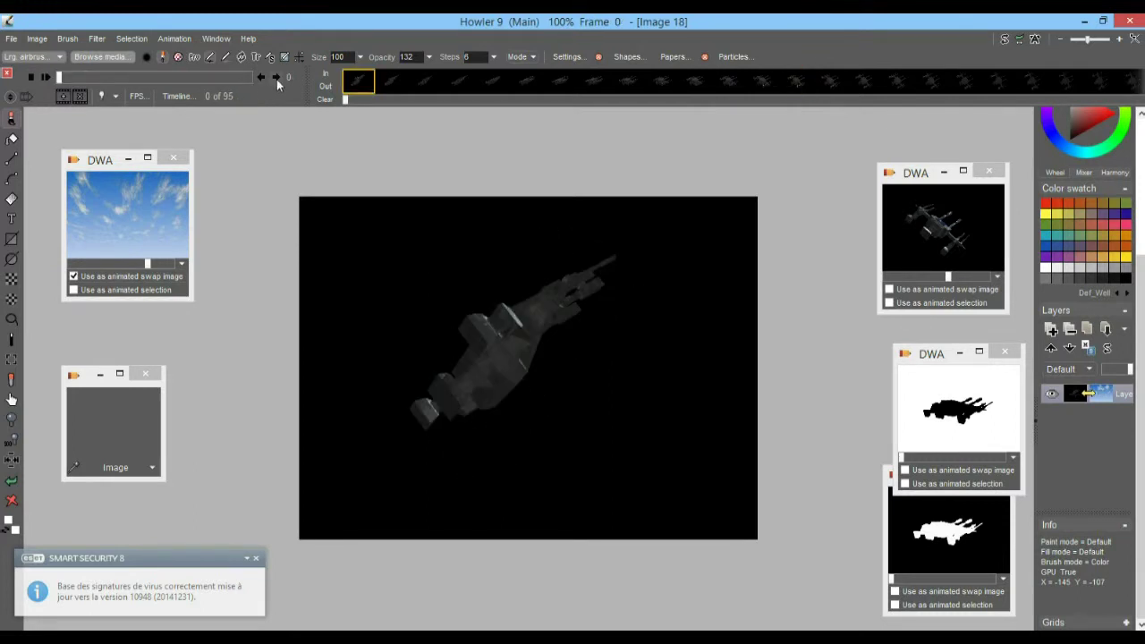
drag(83, 77, 190, 107)
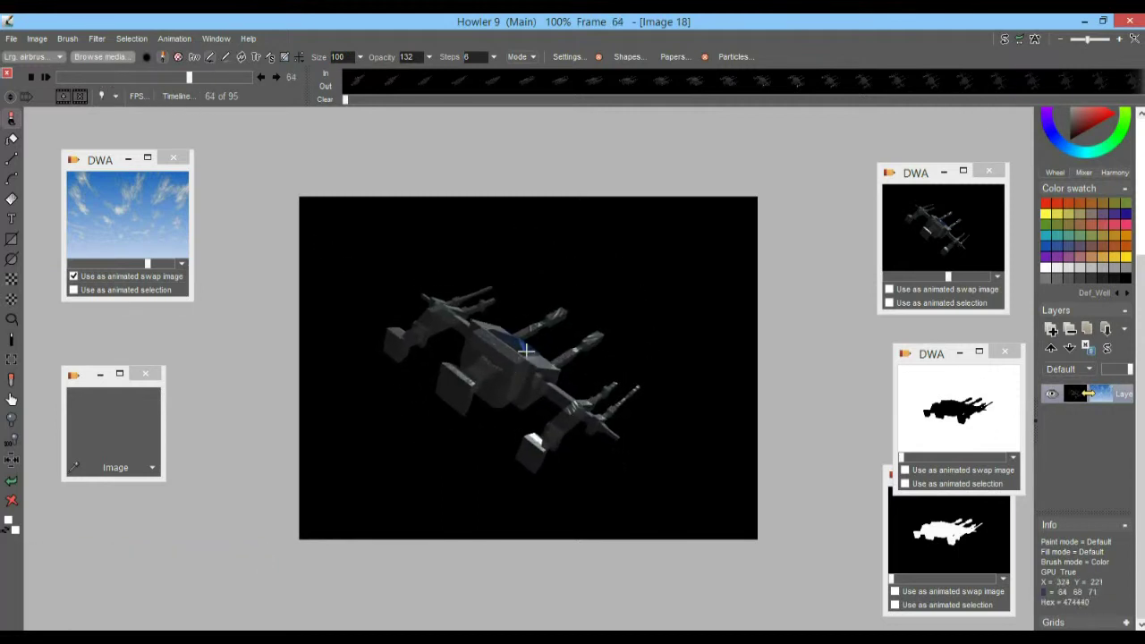
mouse_move(189, 79)
mouse_down()
mouse_move(248, 96)
mouse_move(159, 87)
mouse_move(230, 96)
mouse_move(165, 95)
mouse_move(179, 96)
mouse_up()
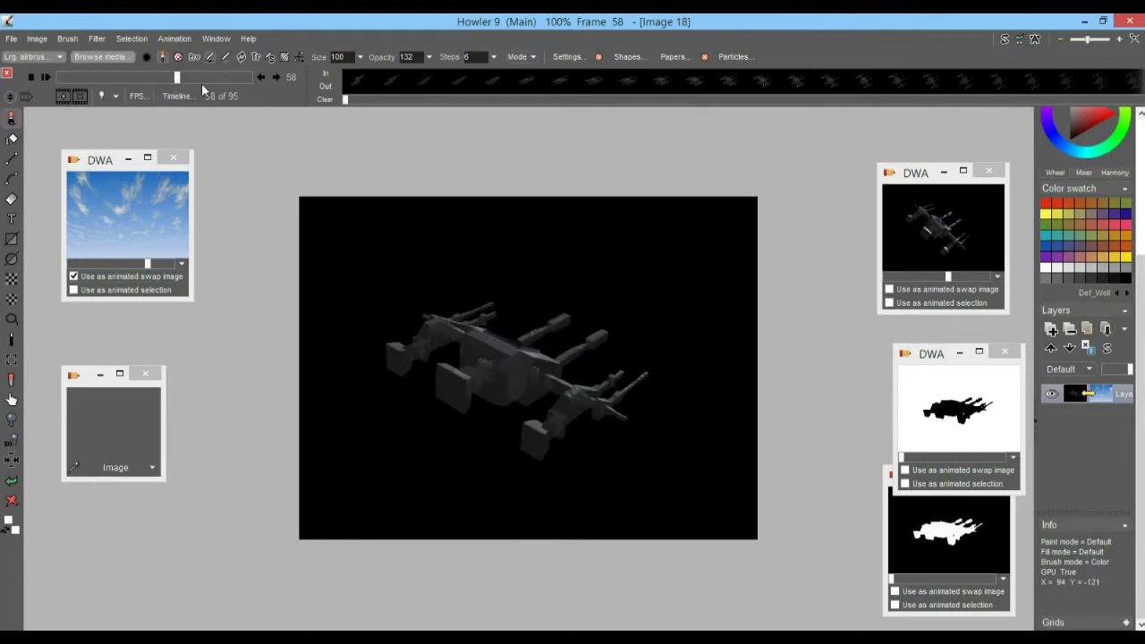
Mark frames 0 to 47 of the spaceship sequence as a block, delete the block, and scrub through the remaining frames.
drag(193, 79, 156, 84)
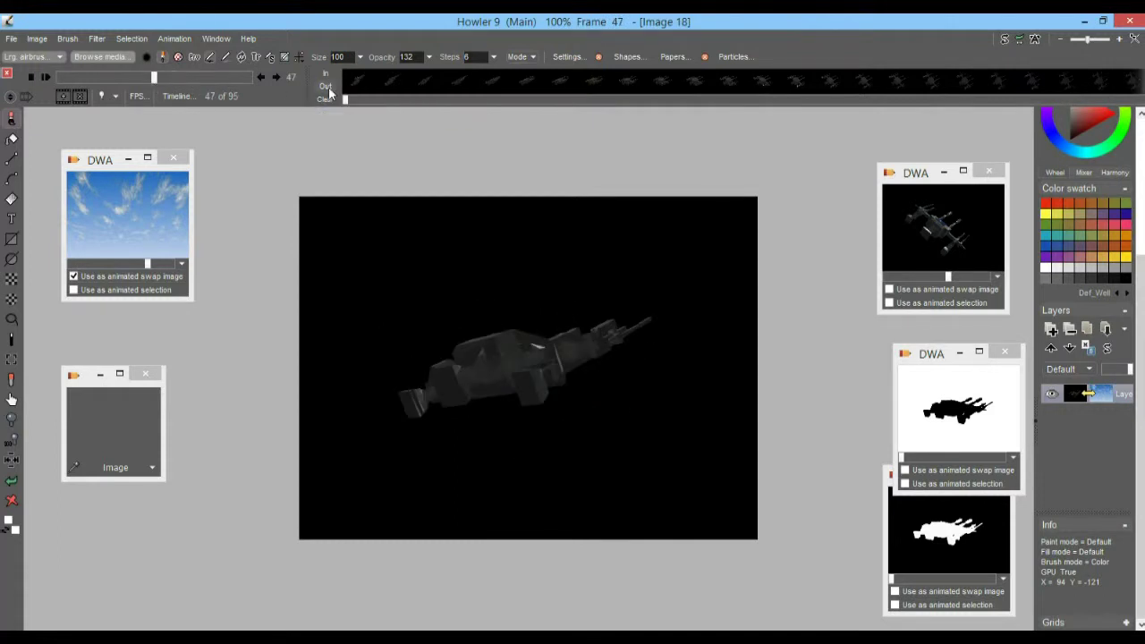
drag(154, 79, 49, 80)
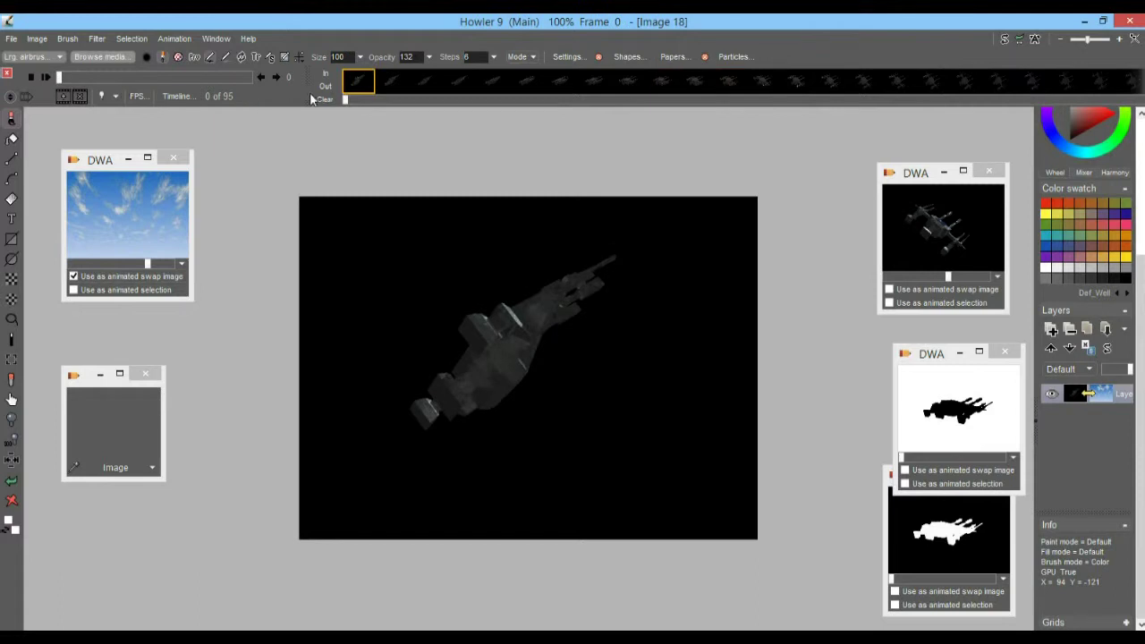
click(328, 77)
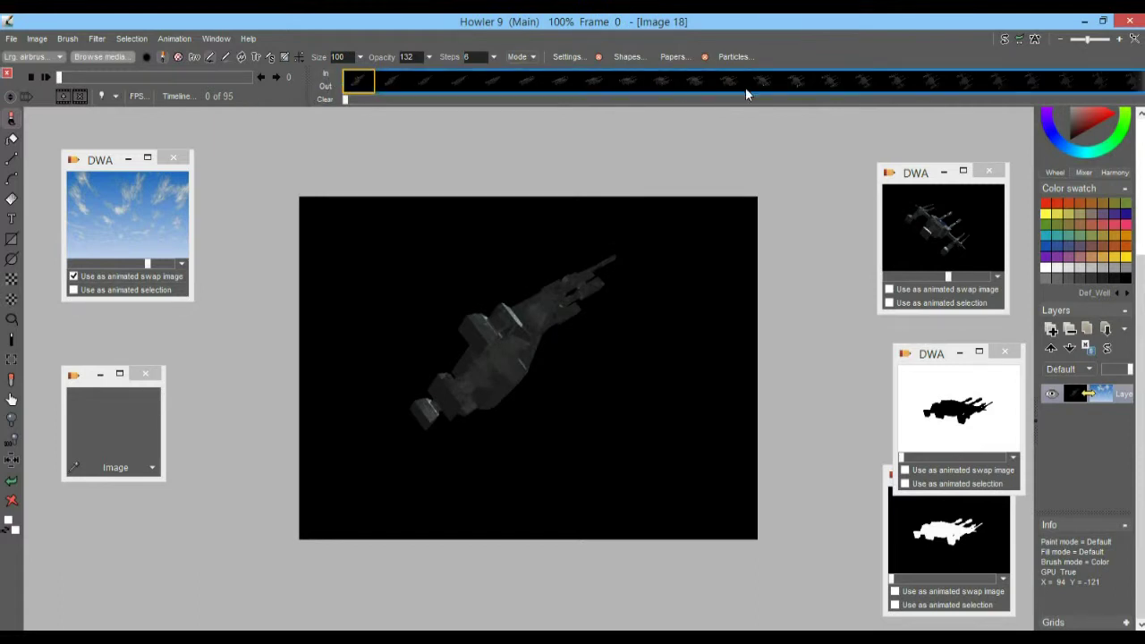
mouse_move(347, 99)
mouse_down()
mouse_move(754, 101)
mouse_move(602, 100)
mouse_up()
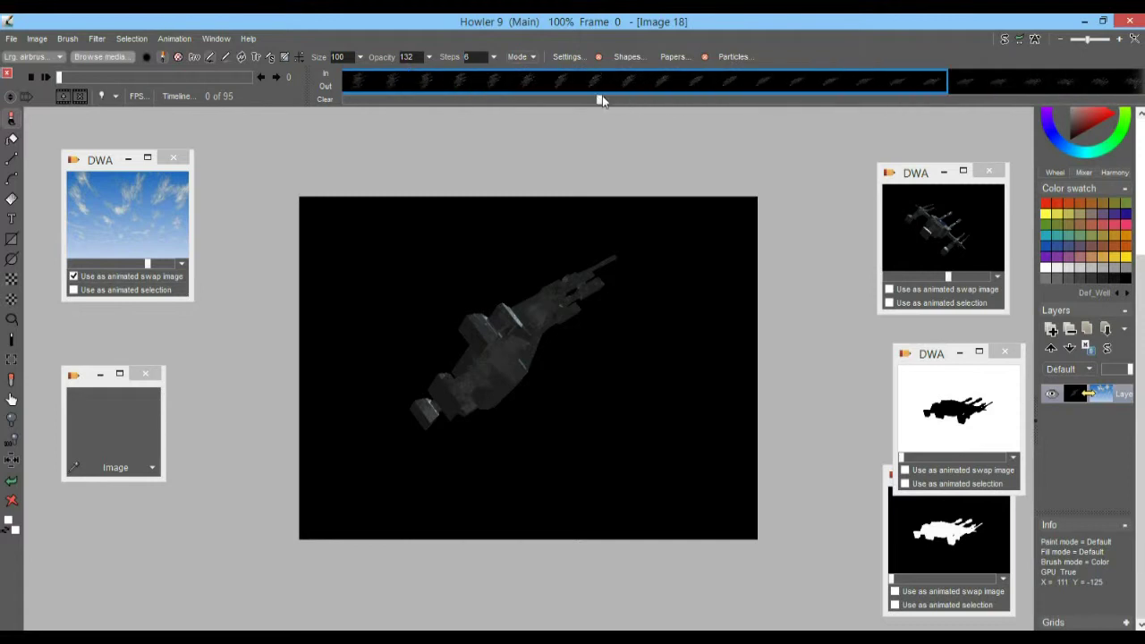
right_click(561, 81)
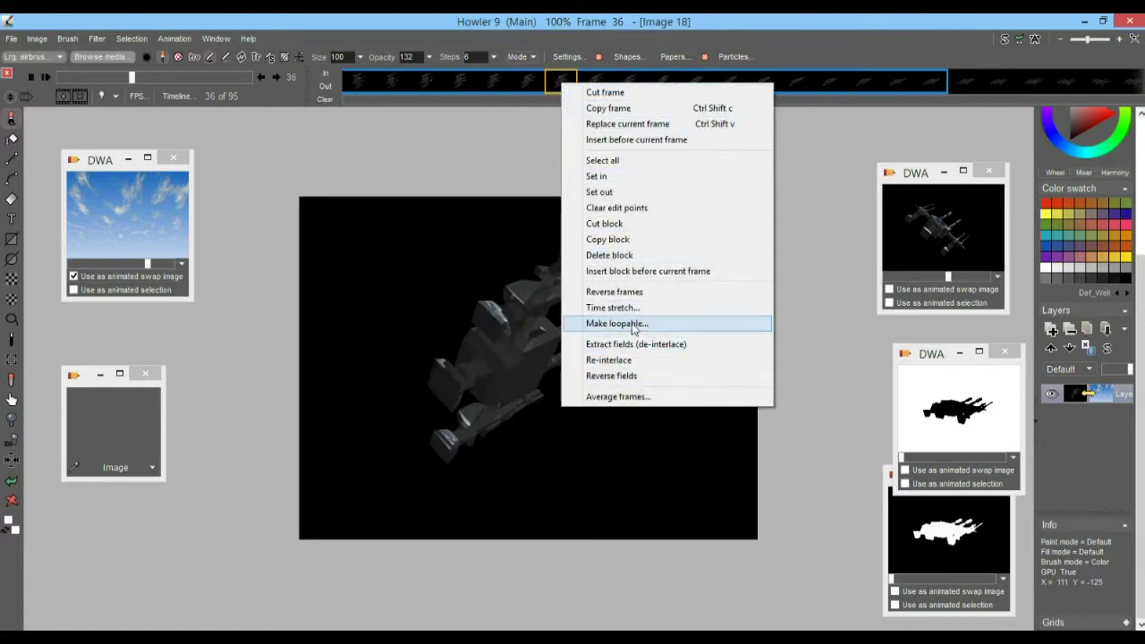
click(613, 256)
drag(178, 75, 186, 98)
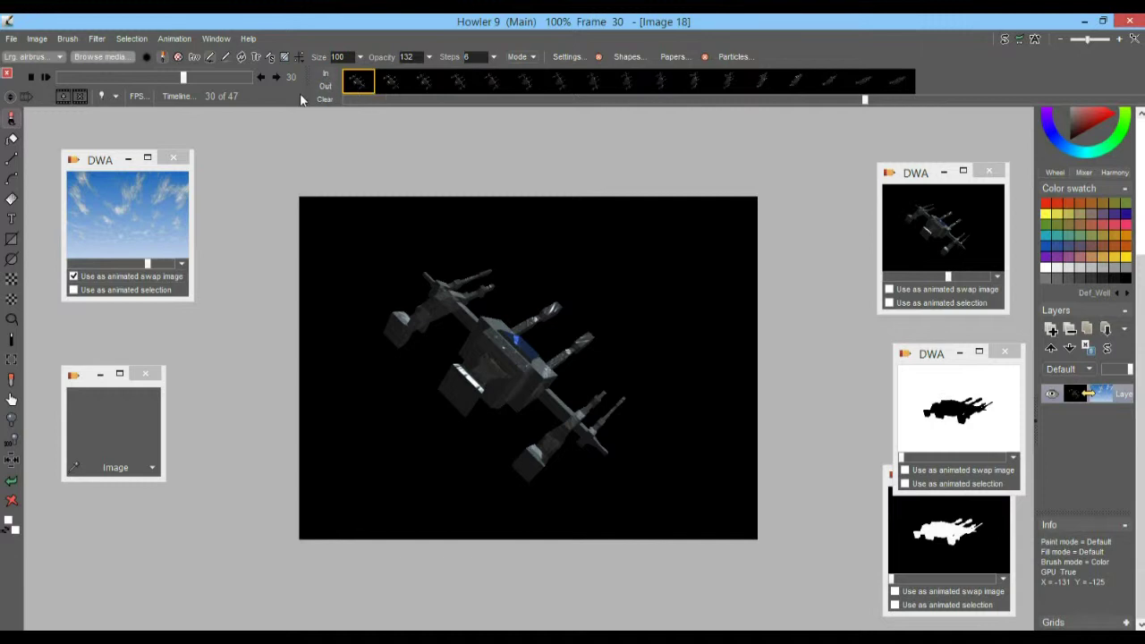
Set the block's out point at the last frame, 46, and delete the block starting at frame 30 from the spaceship sequence.
drag(207, 83, 260, 78)
click(325, 87)
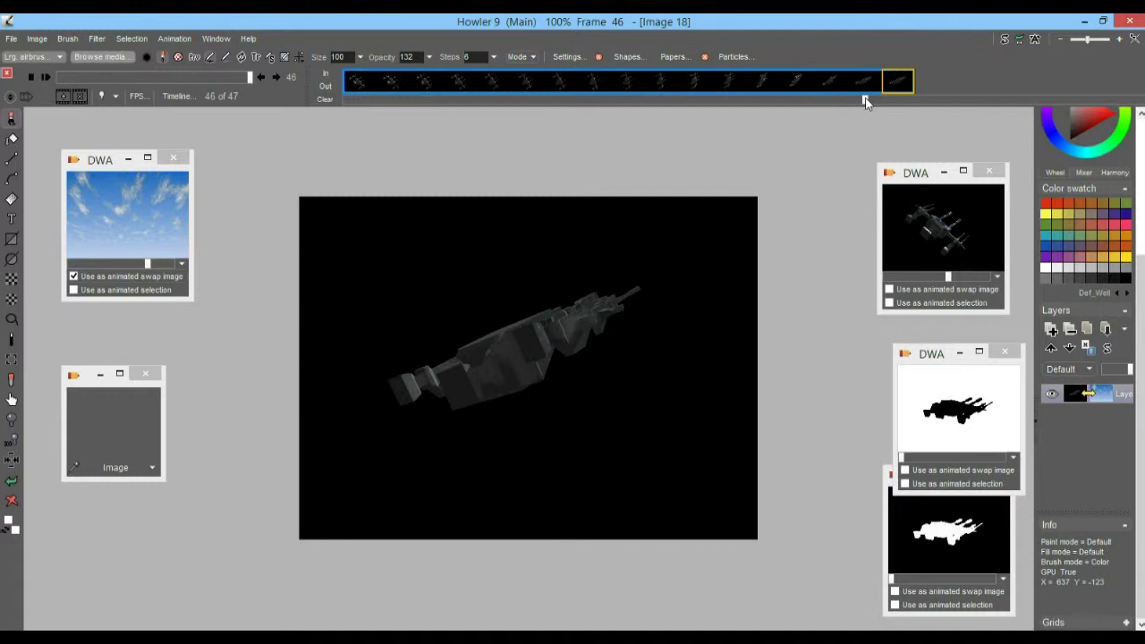
drag(865, 101, 778, 101)
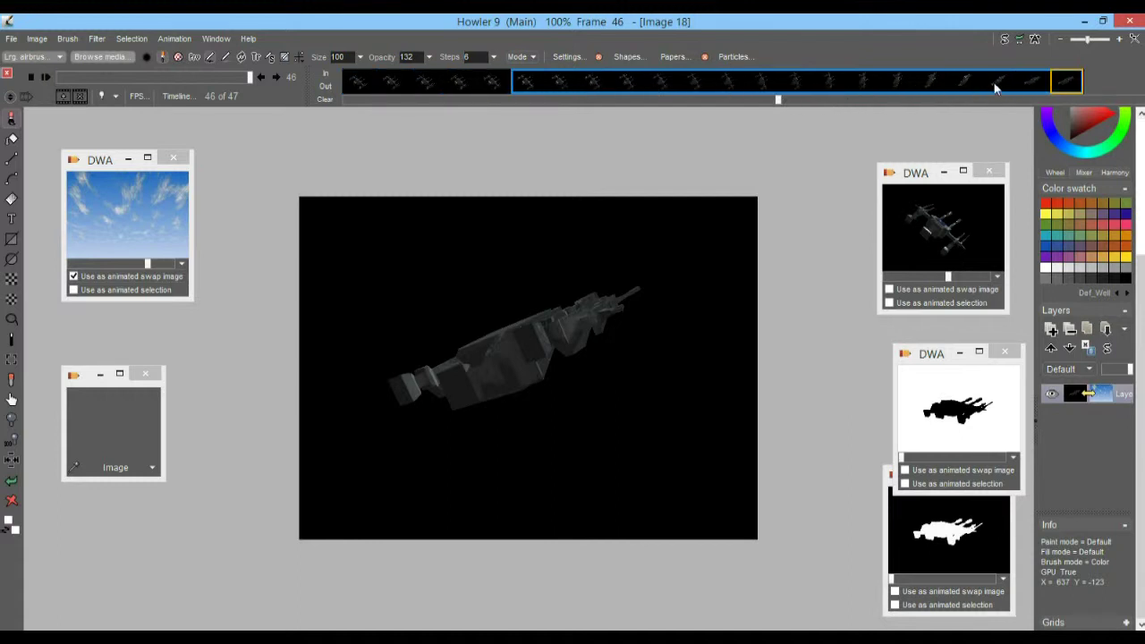
right_click(614, 82)
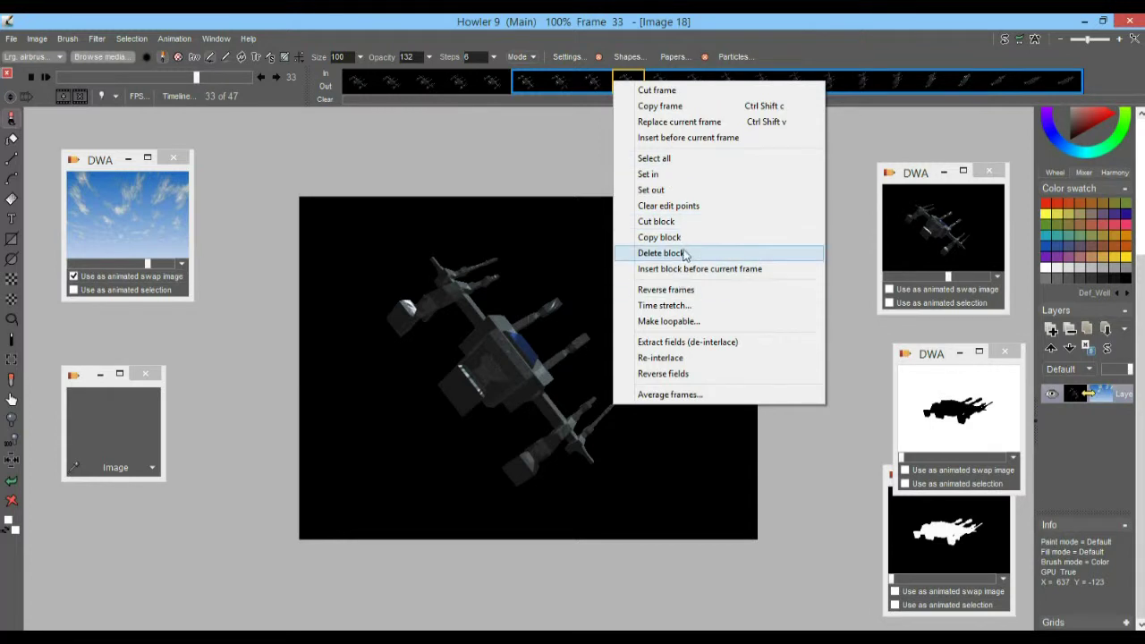
click(686, 255)
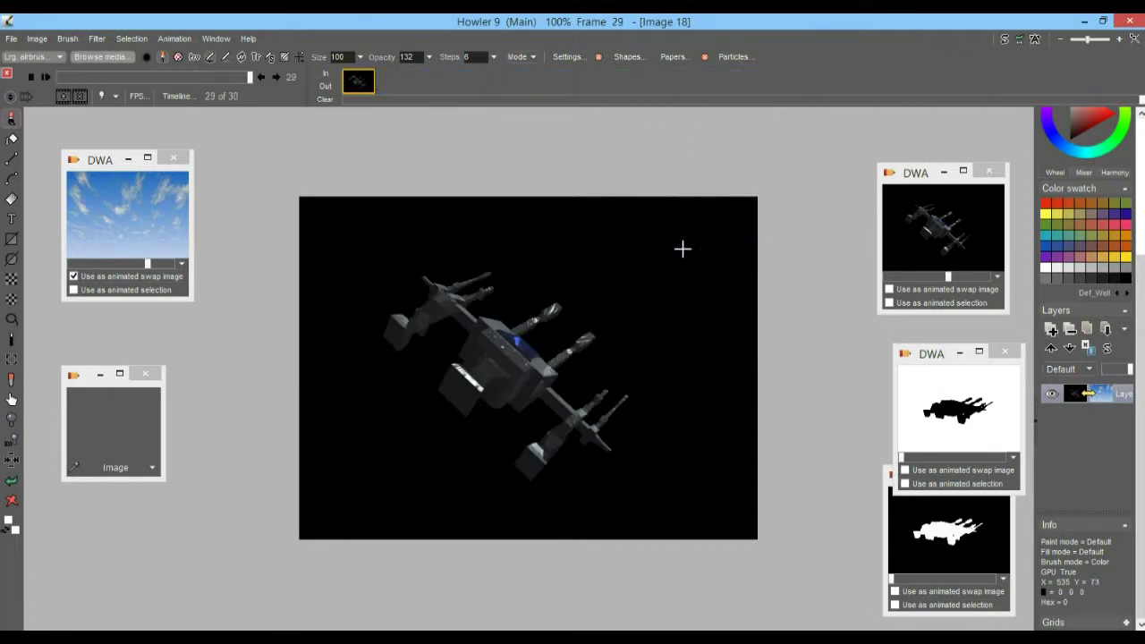
right_click(438, 87)
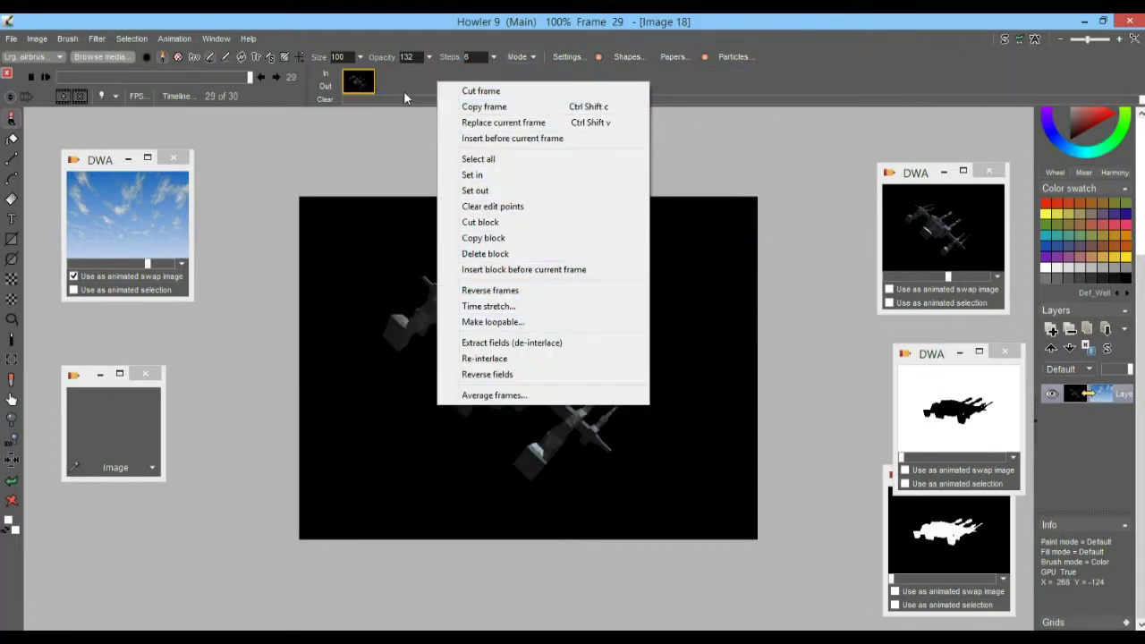
click(172, 40)
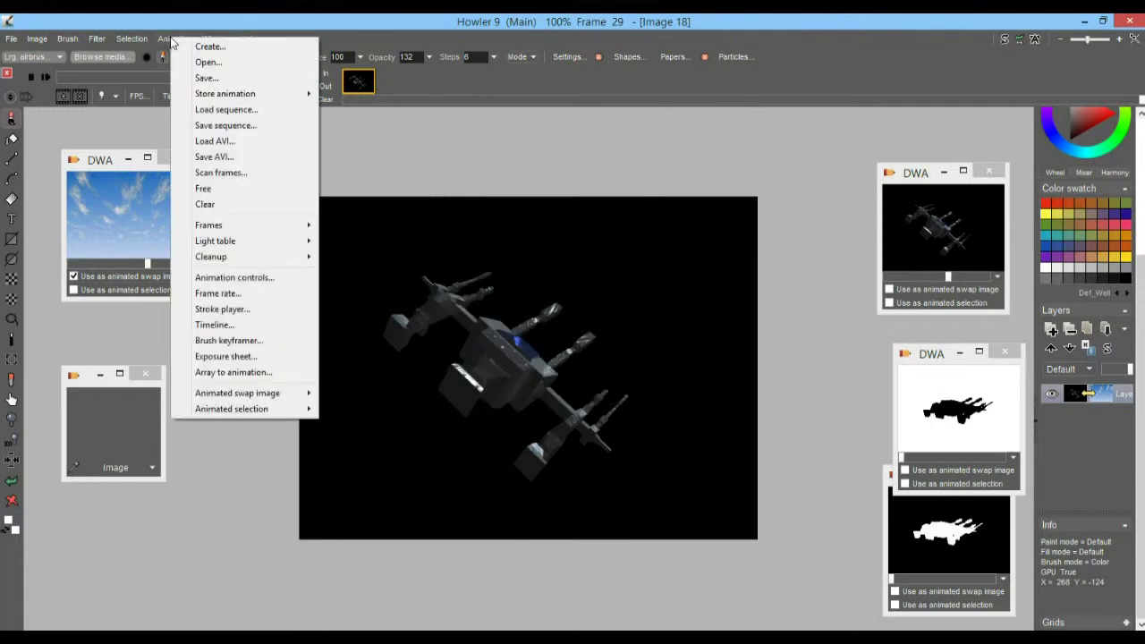
mouse_move(251, 231)
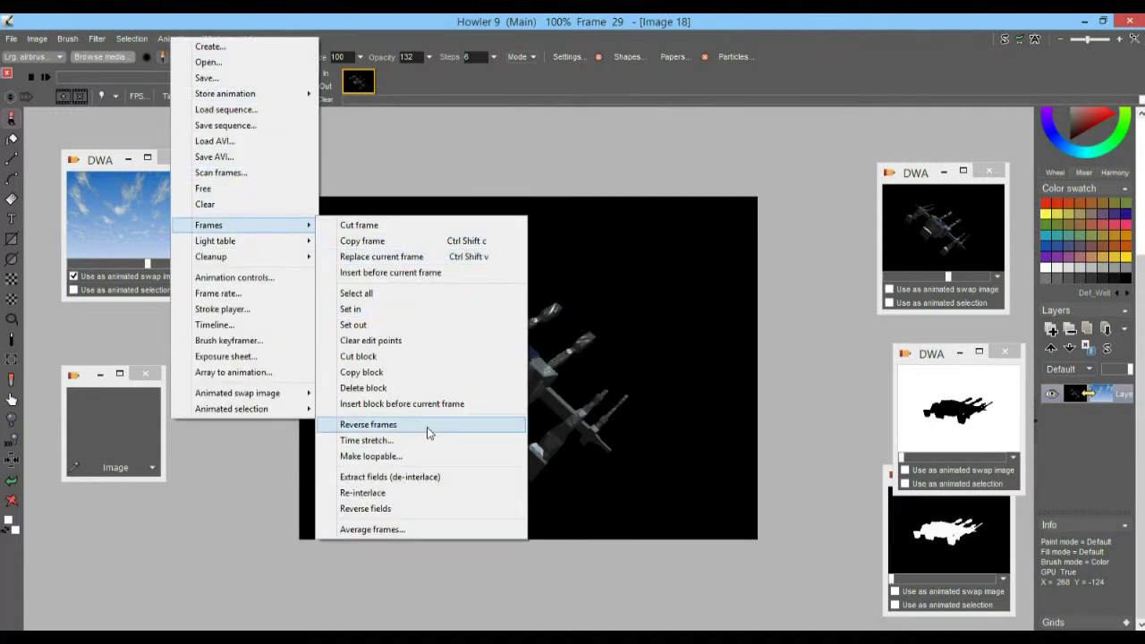
click(445, 16)
Return to frame 0, store the trimmed spaceship animation to disc, and move its new thumbnail up beside the earlier spaceship thumbnail.
drag(250, 77, 46, 71)
click(175, 41)
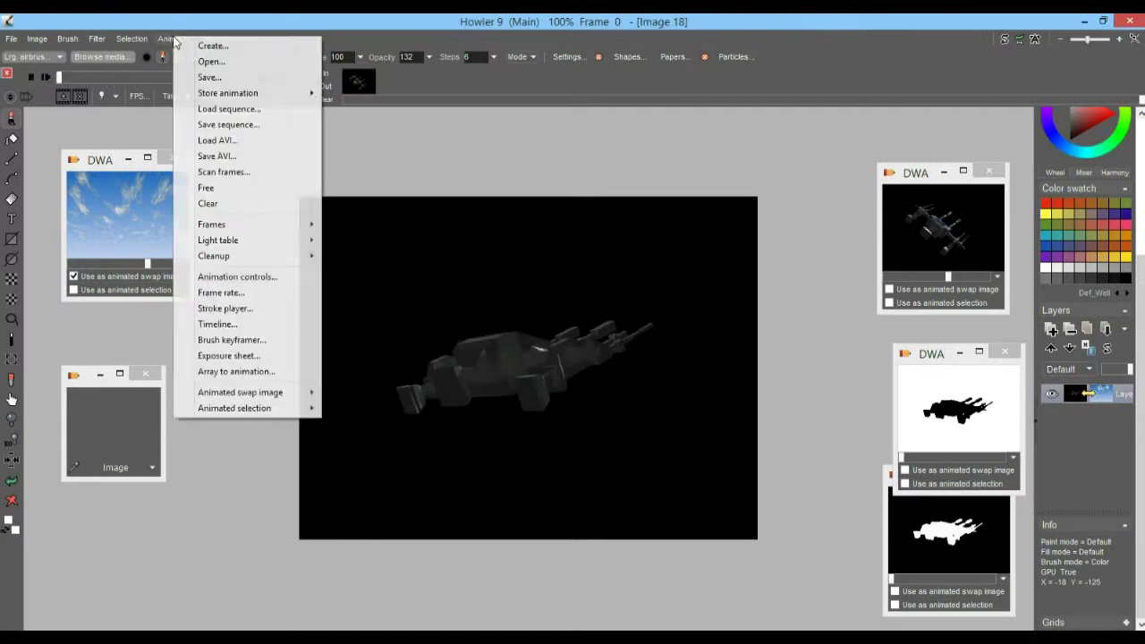
mouse_move(235, 95)
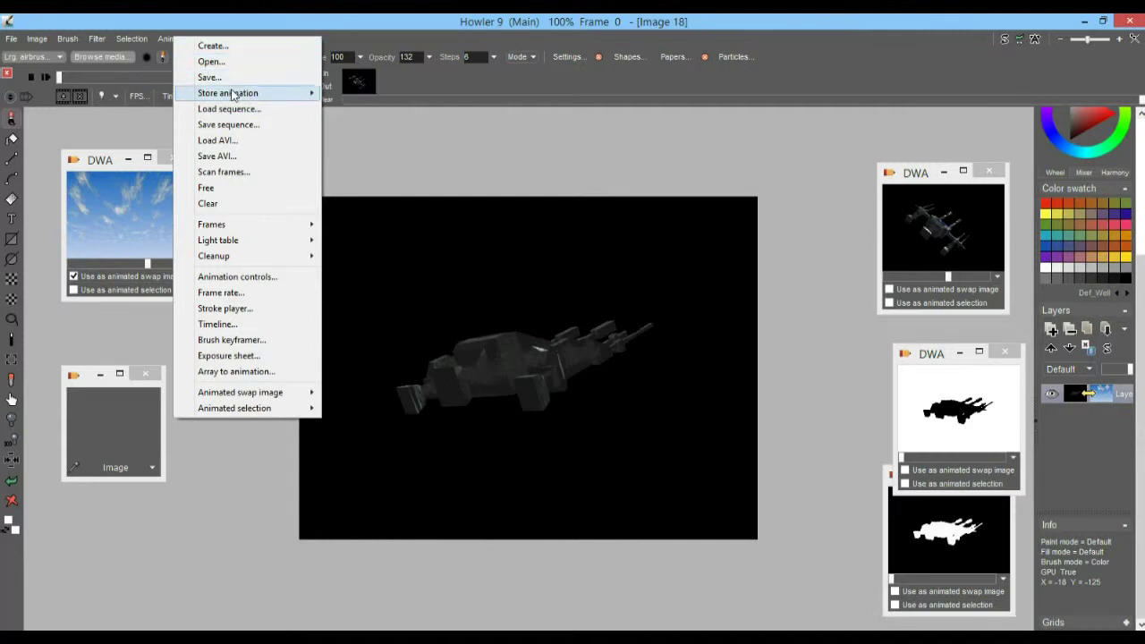
click(357, 108)
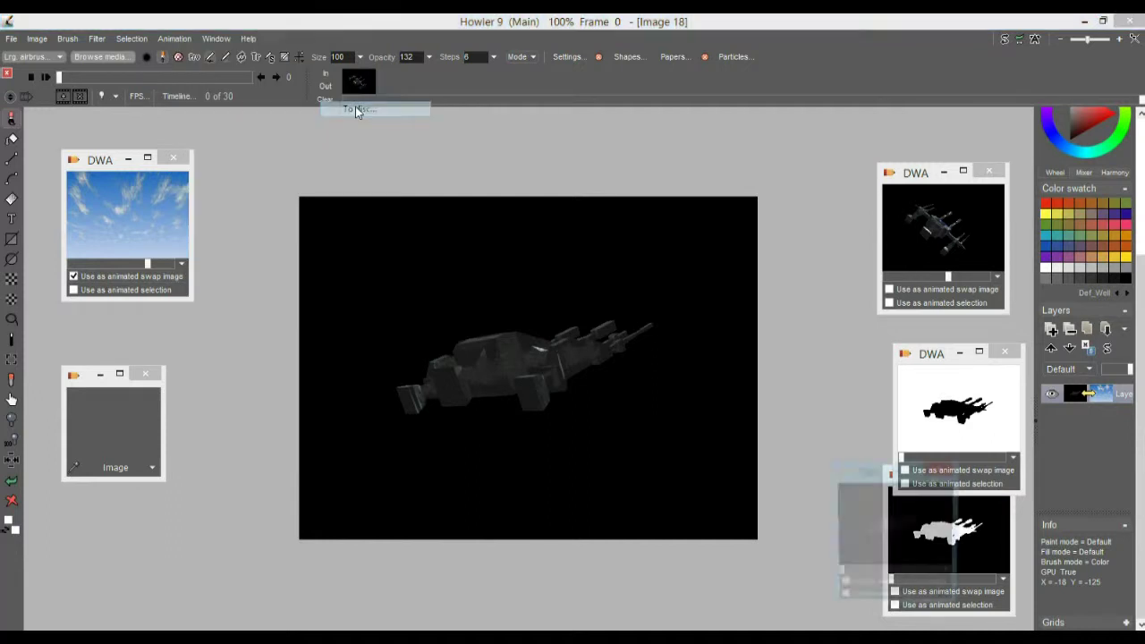
drag(860, 483, 878, 153)
drag(60, 78, 260, 78)
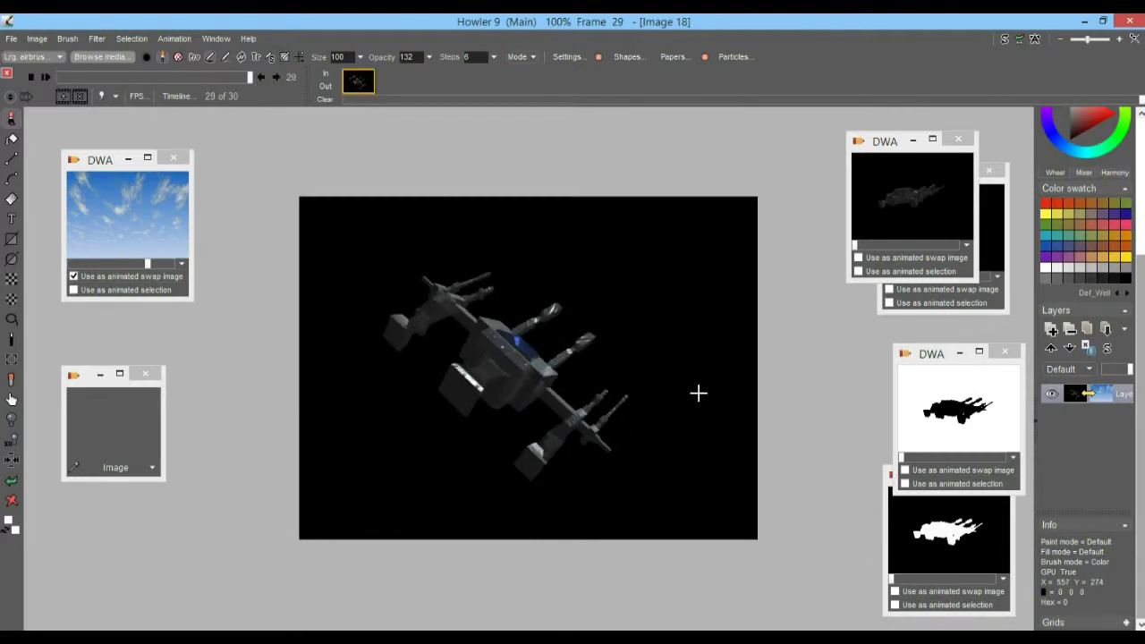
drag(97, 77, 251, 77)
right_click(398, 78)
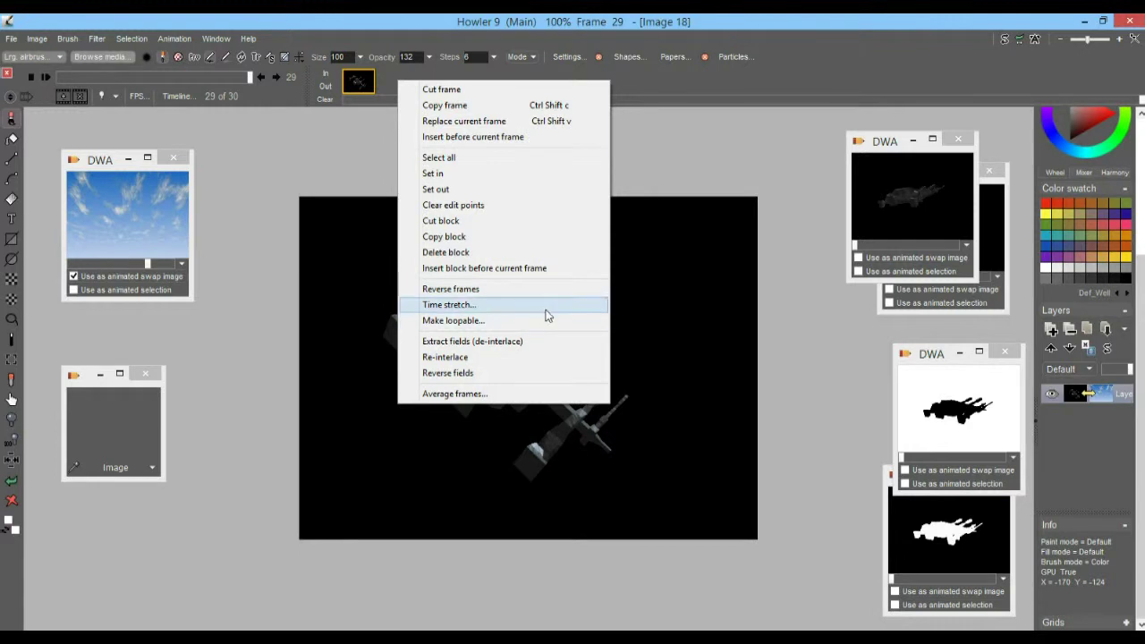
click(456, 321)
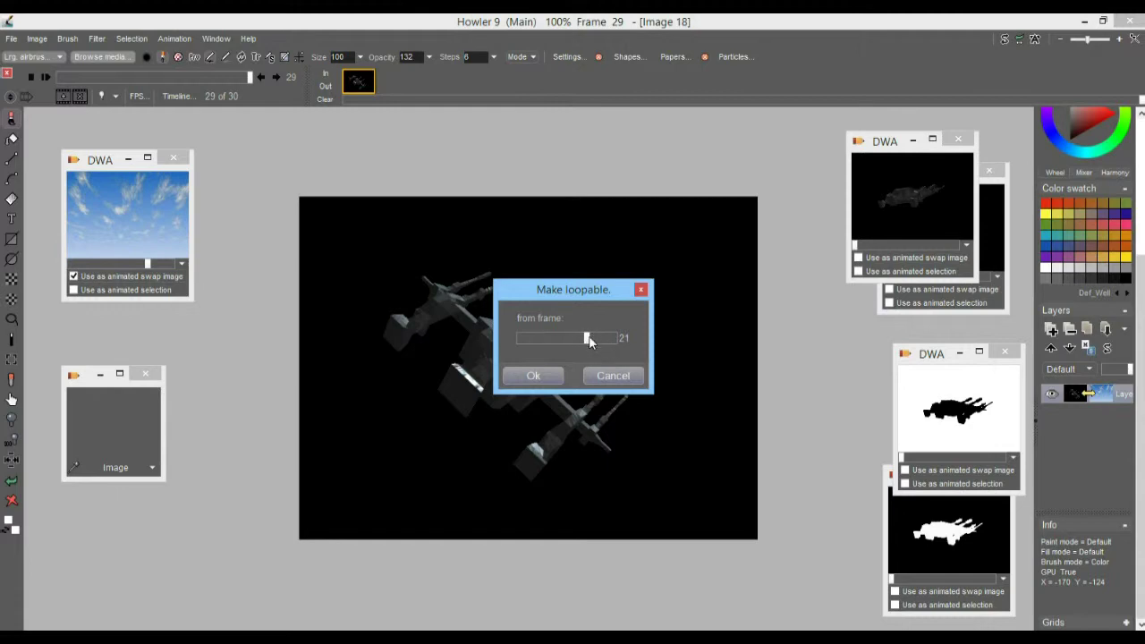
mouse_move(588, 337)
mouse_down()
mouse_move(614, 338)
mouse_move(571, 339)
mouse_move(583, 343)
mouse_up()
click(617, 376)
Mark frames 0 to 29 of the spaceship sequence as a block and copy the block.
drag(125, 77, 271, 93)
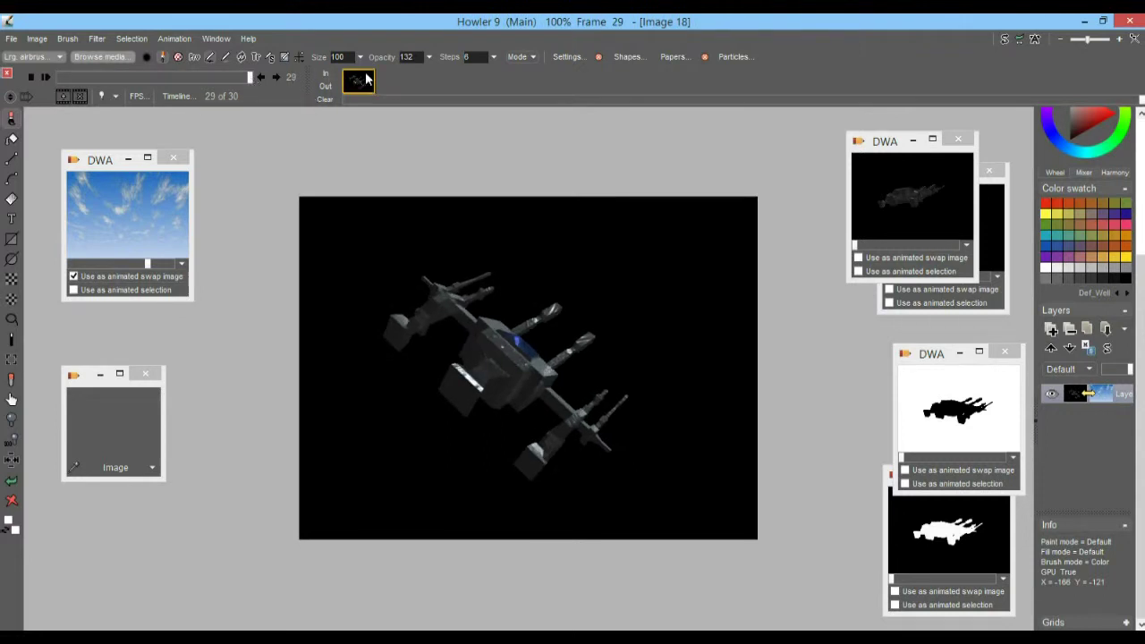
drag(235, 81, 57, 77)
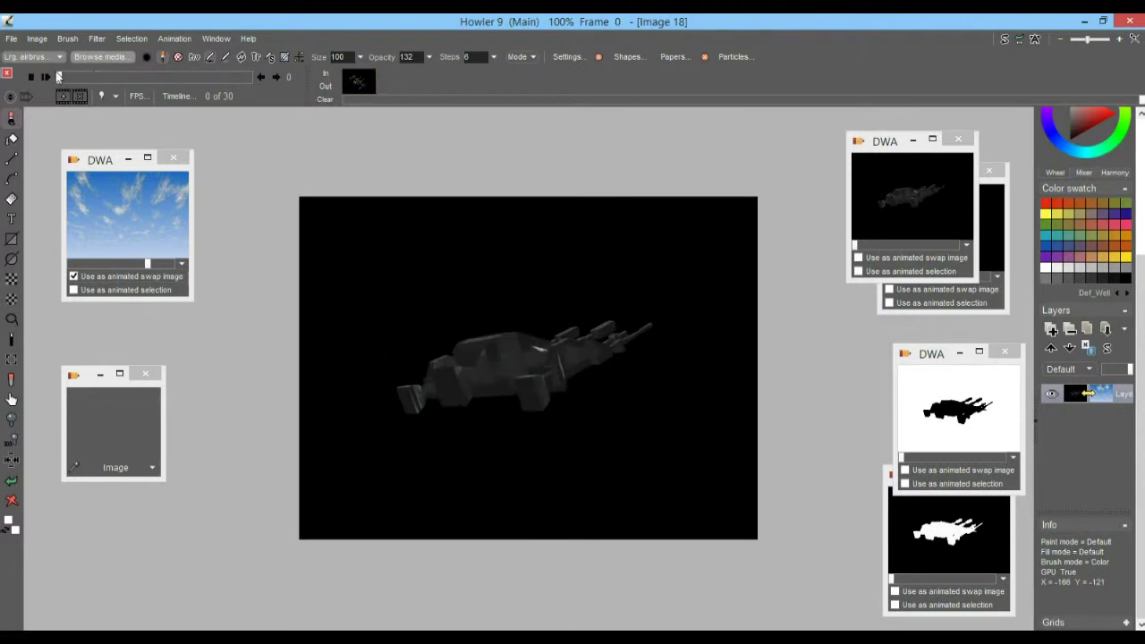
click(244, 78)
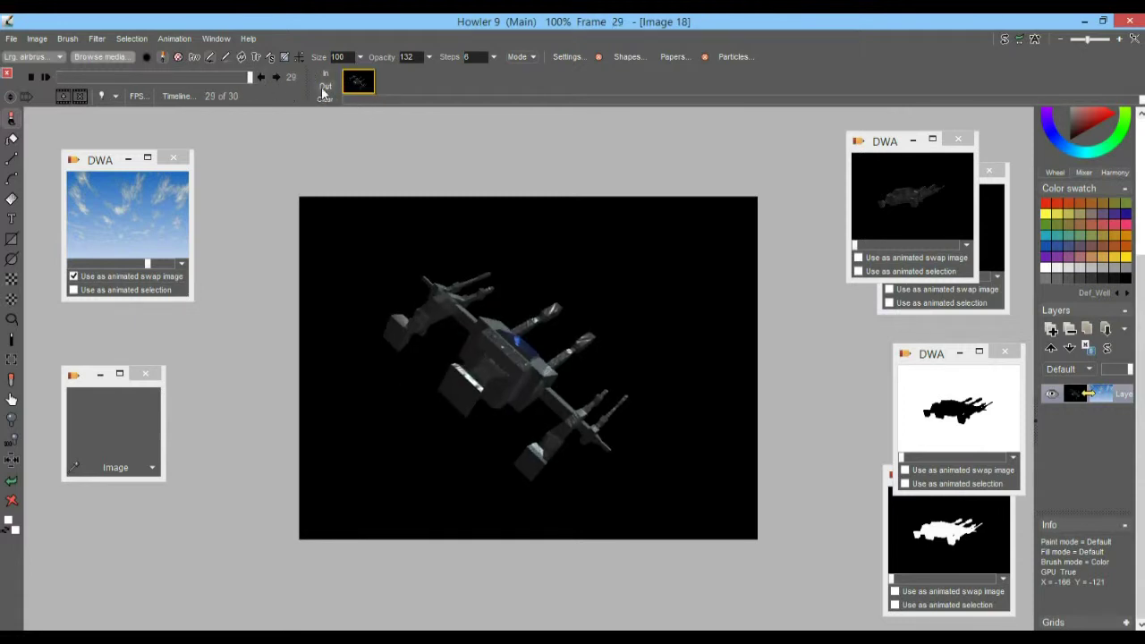
click(358, 81)
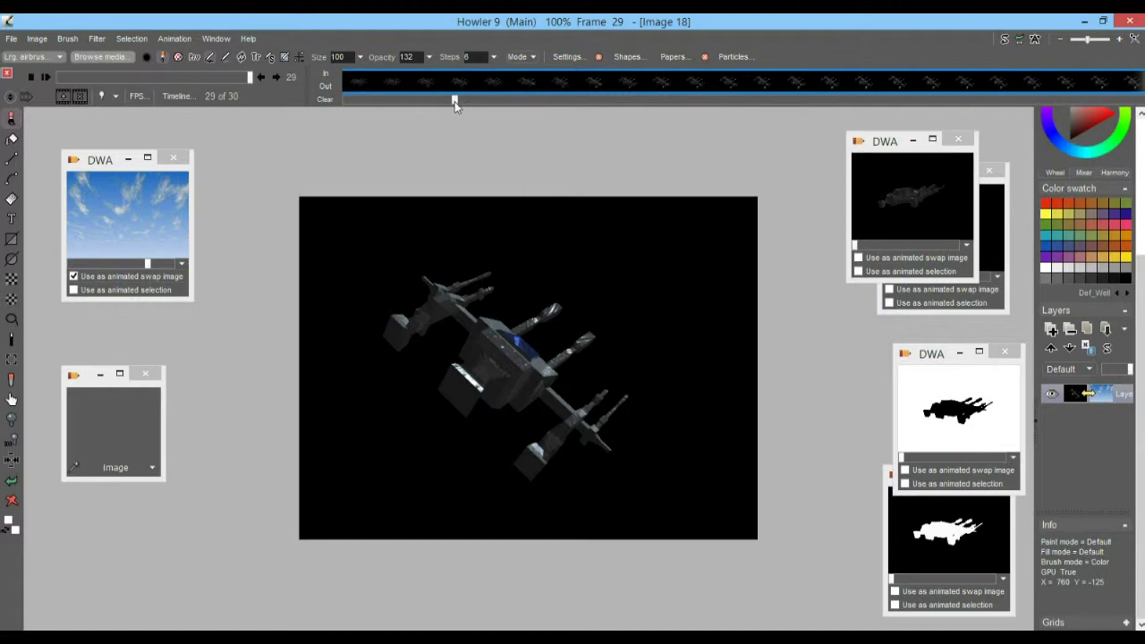
drag(344, 99, 740, 119)
click(754, 87)
drag(814, 82, 459, 82)
drag(733, 99, 341, 103)
right_click(437, 82)
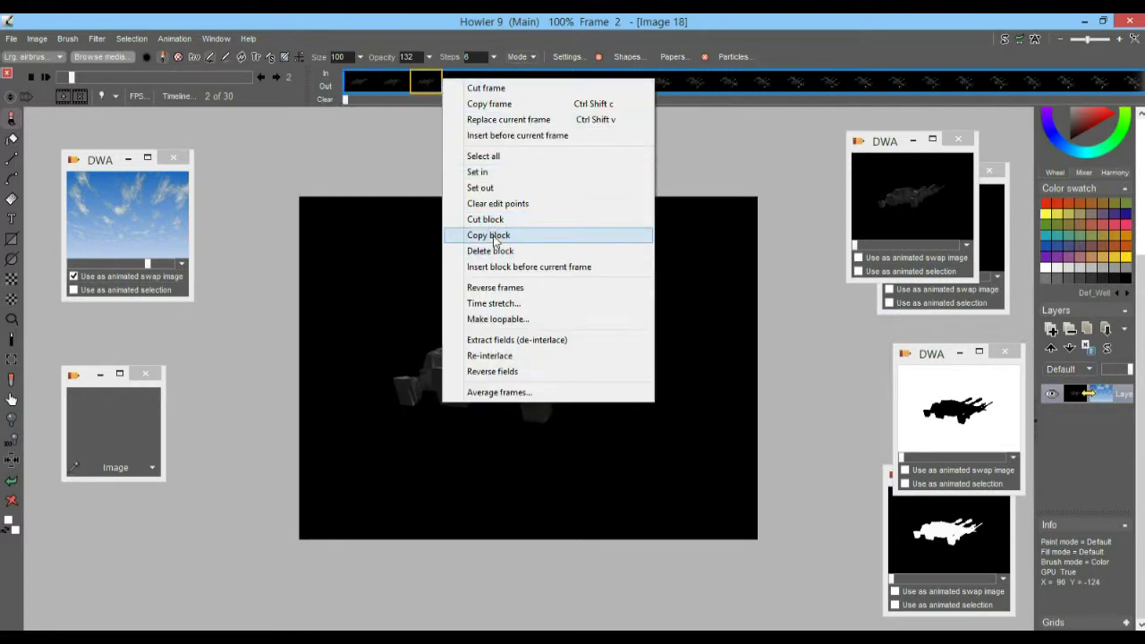
click(494, 238)
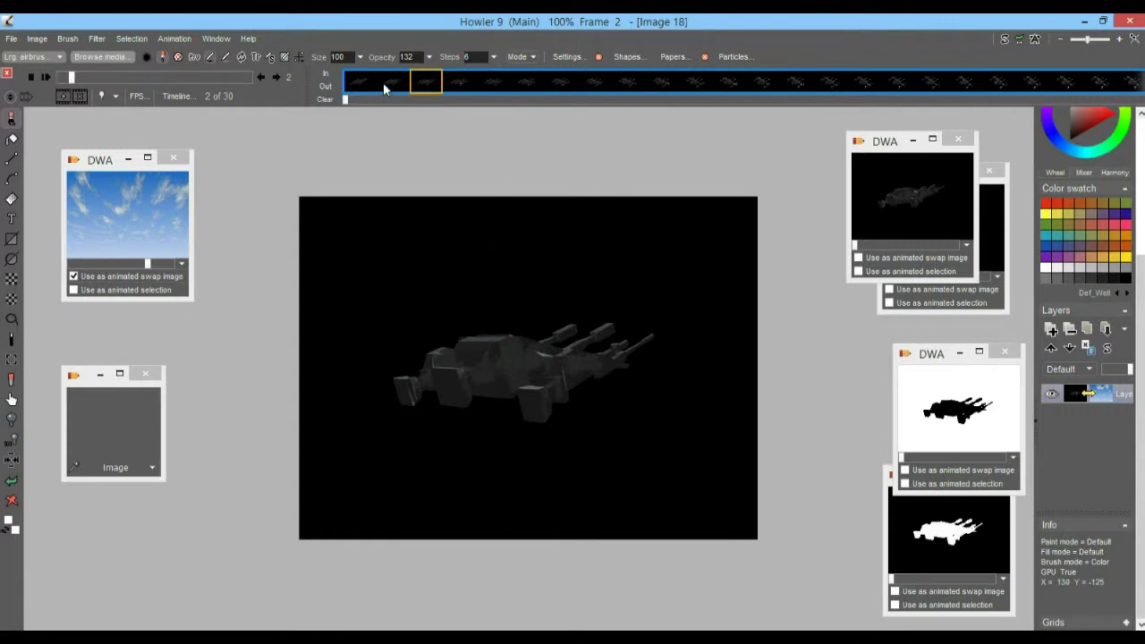
Reverse the marked spaceship frames and play the reversed animation.
click(350, 84)
right_click(357, 88)
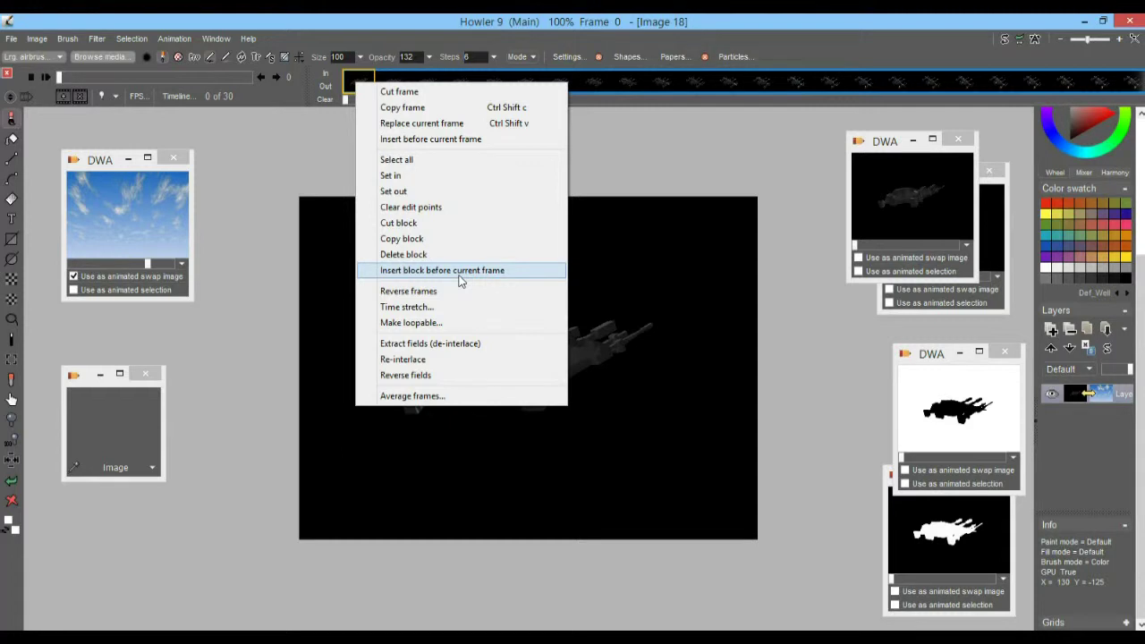
click(454, 87)
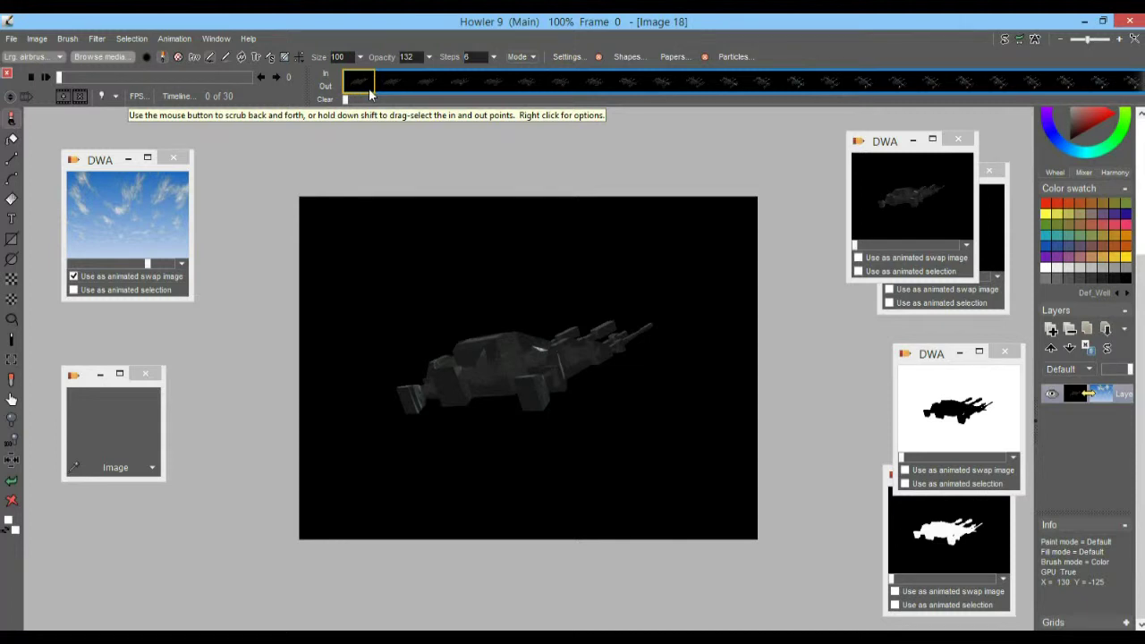
right_click(460, 84)
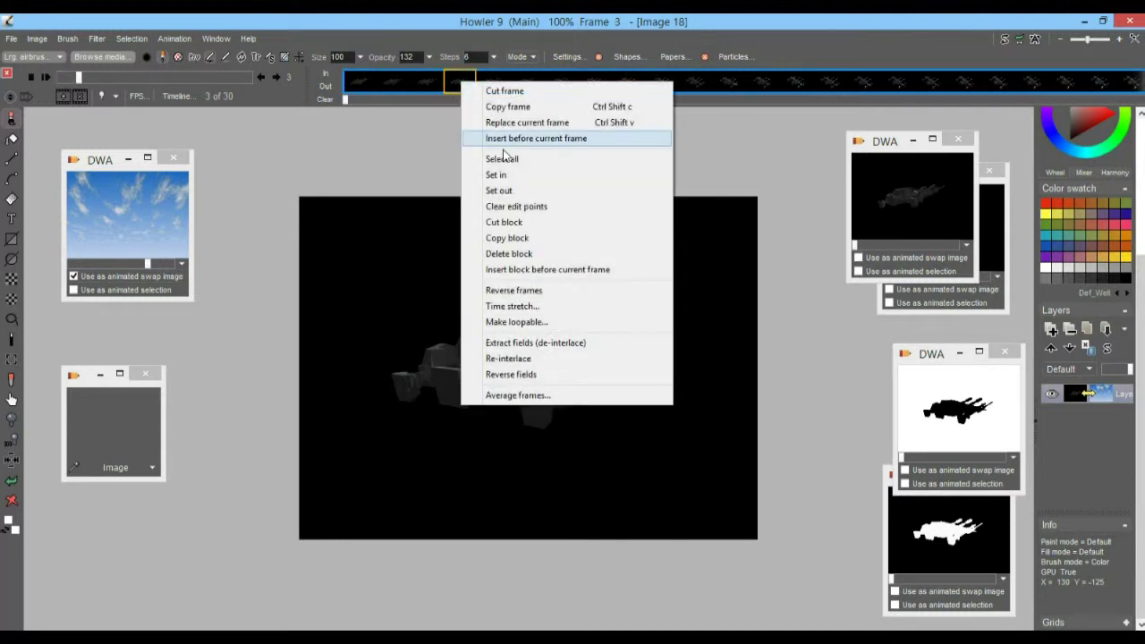
click(534, 299)
click(45, 77)
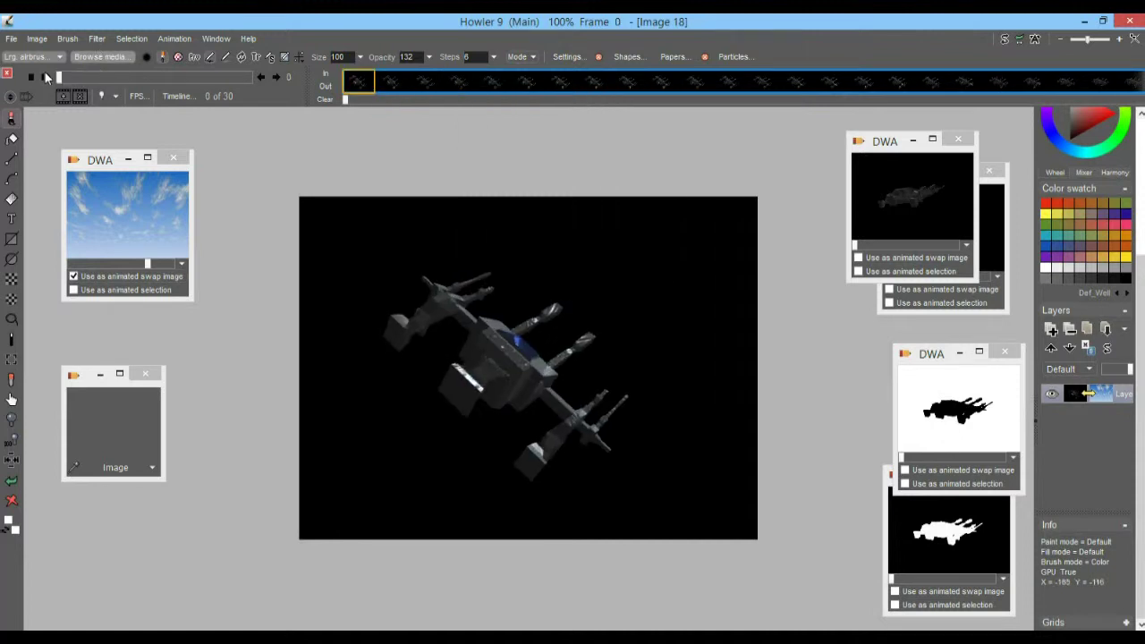
Insert the copied block before frame 0 of the reversed sequence, and play and scrub the combined animation.
right_click(353, 83)
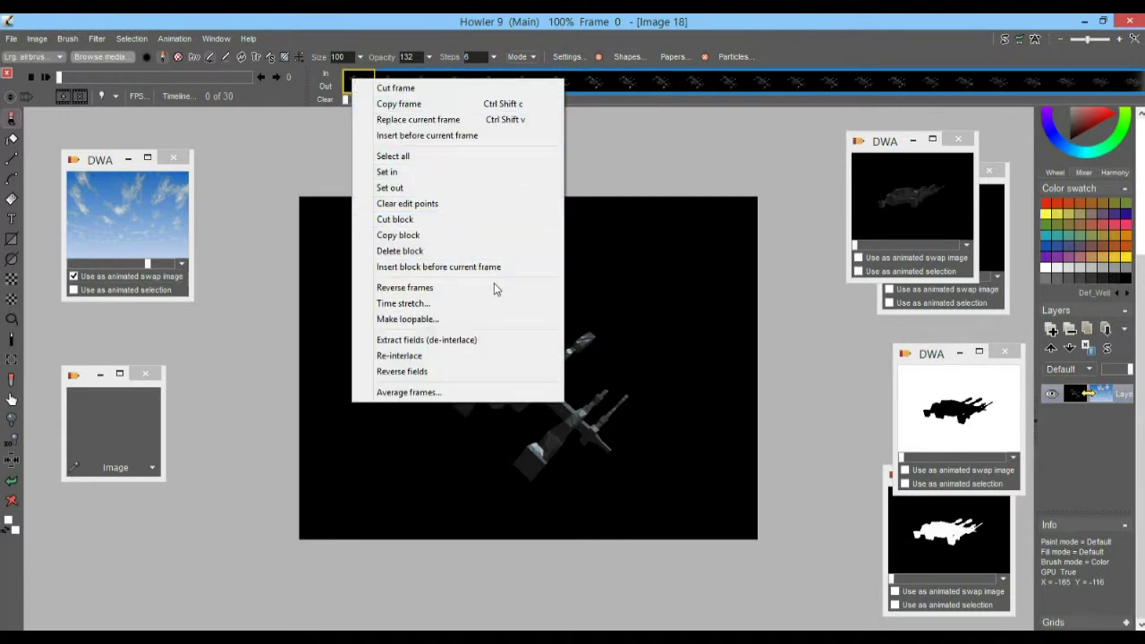
click(424, 267)
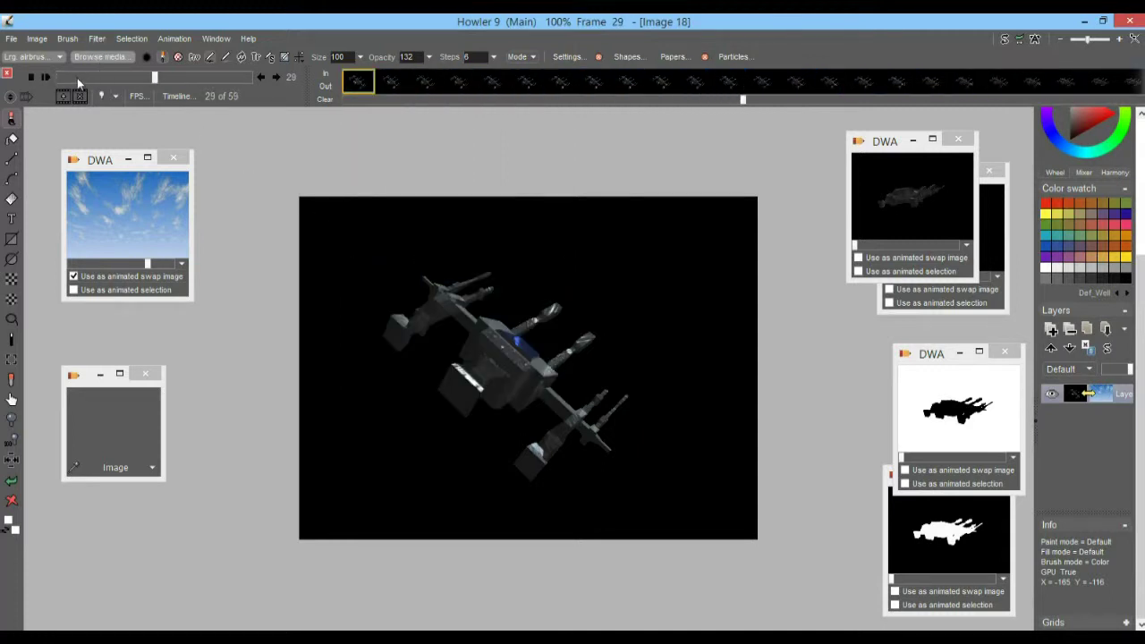
mouse_move(70, 75)
mouse_down()
mouse_move(60, 78)
mouse_move(143, 78)
mouse_move(72, 79)
mouse_move(163, 90)
mouse_move(271, 84)
mouse_move(56, 78)
mouse_up()
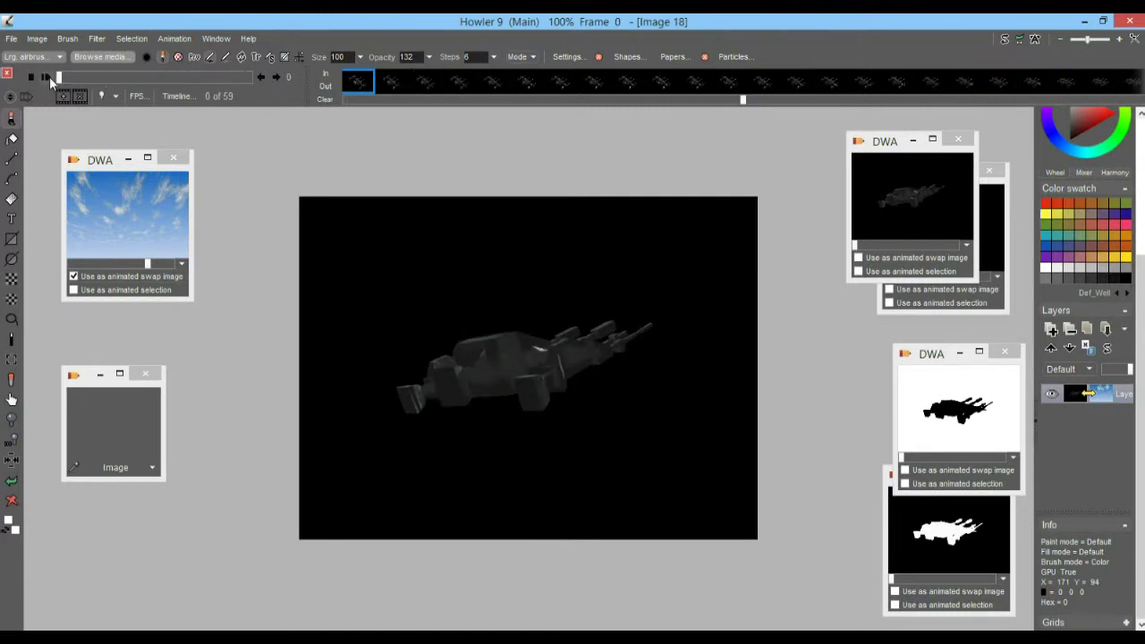
click(49, 77)
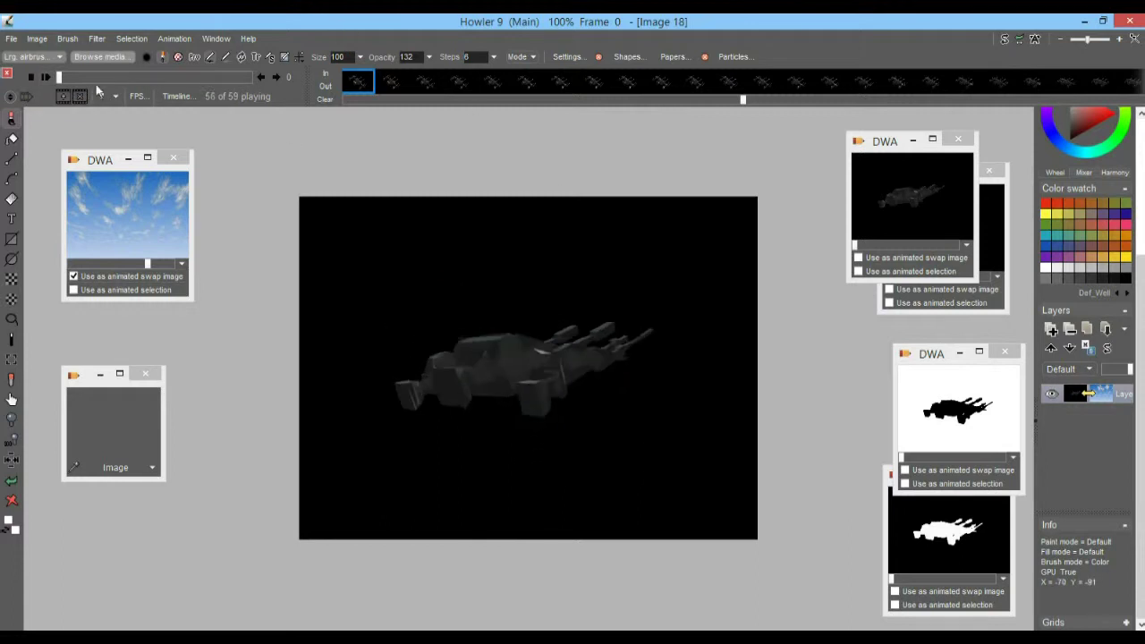
drag(64, 77, 87, 88)
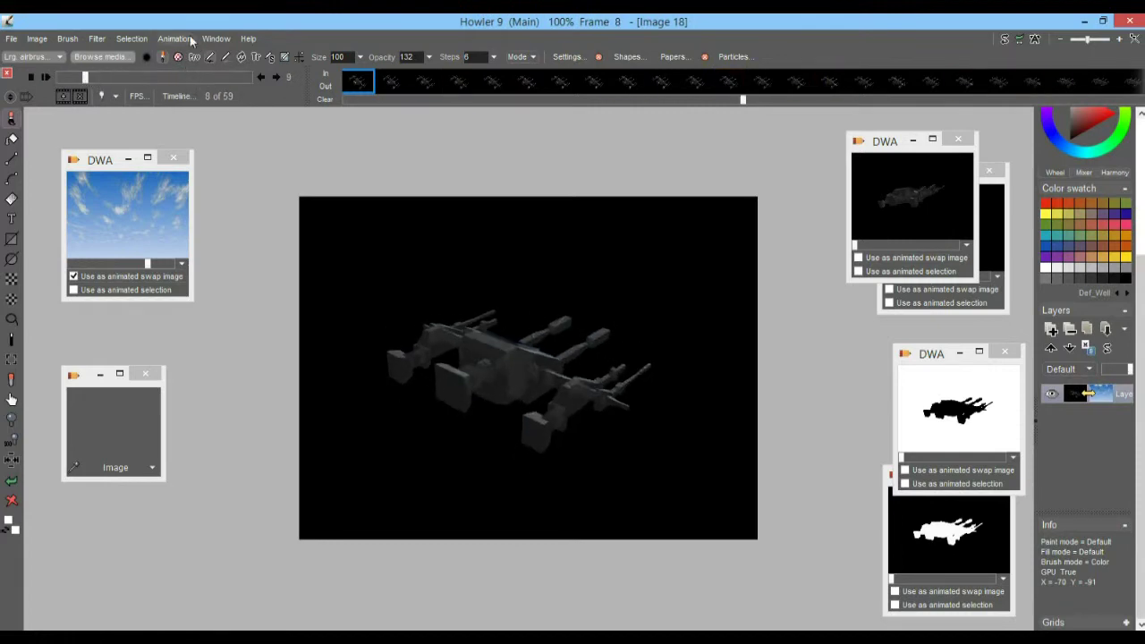
Store the combined forward-and-reverse spaceship animation to disc and move its thumbnail up to the other spaceship thumbnails.
click(178, 39)
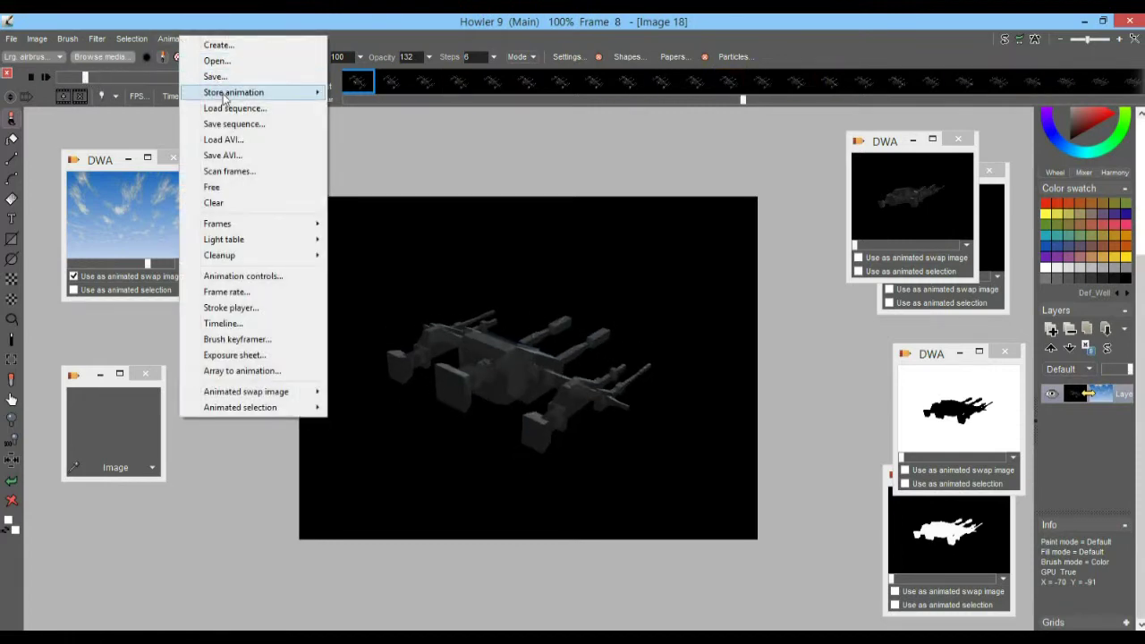
mouse_move(236, 98)
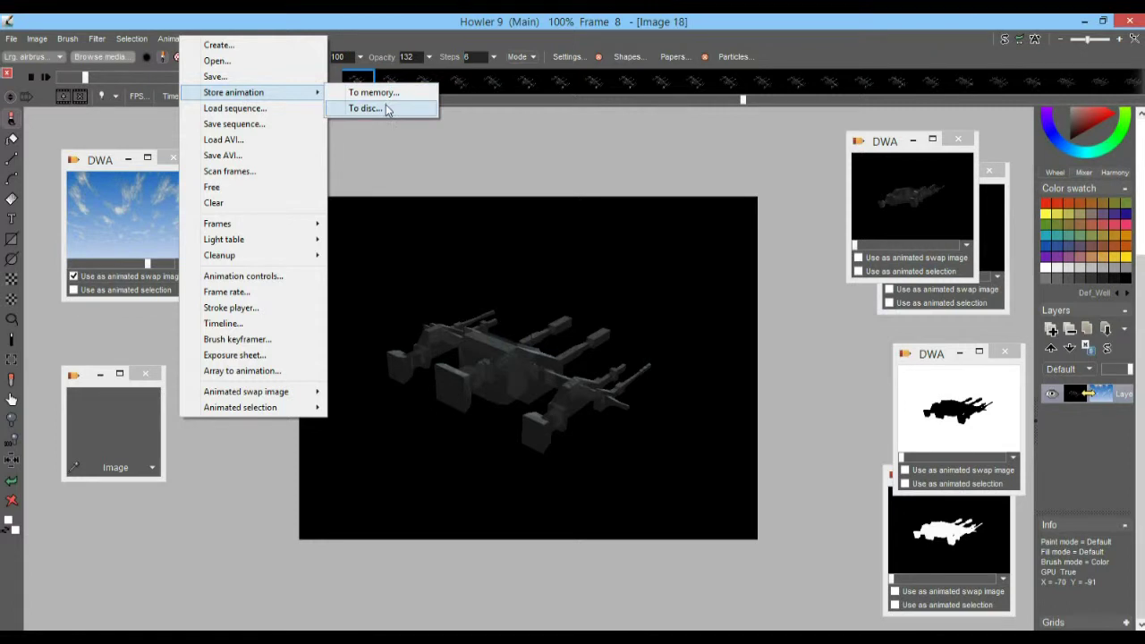
click(386, 109)
drag(880, 479, 878, 158)
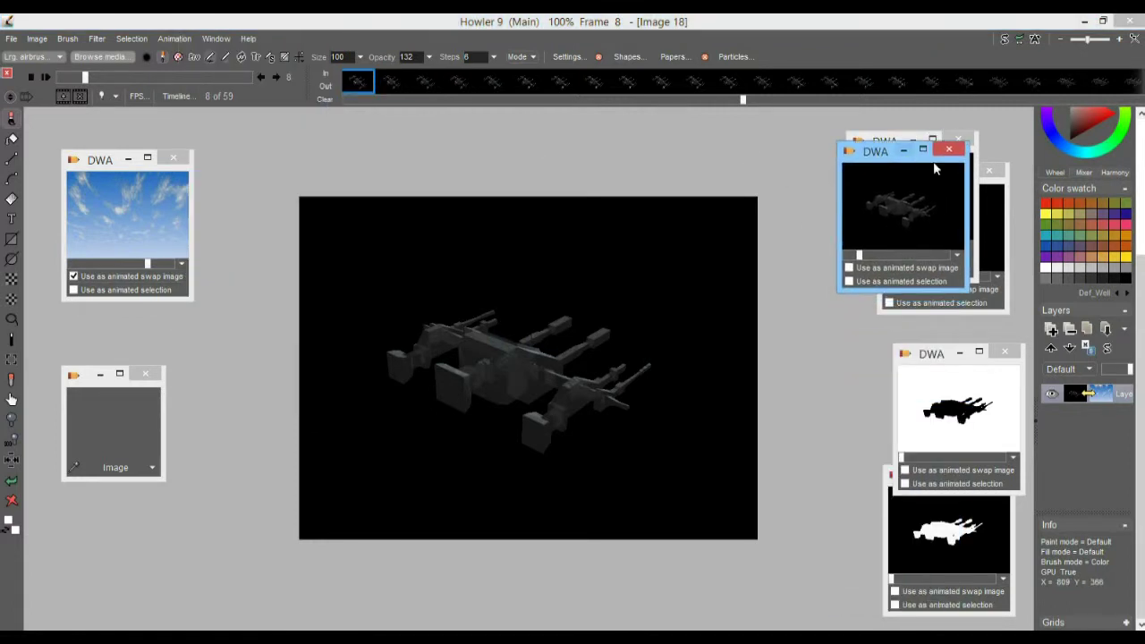
Close the oldest spaceship thumbnail and rearrange the two newer spaceship thumbnails so both can be reached.
click(1011, 213)
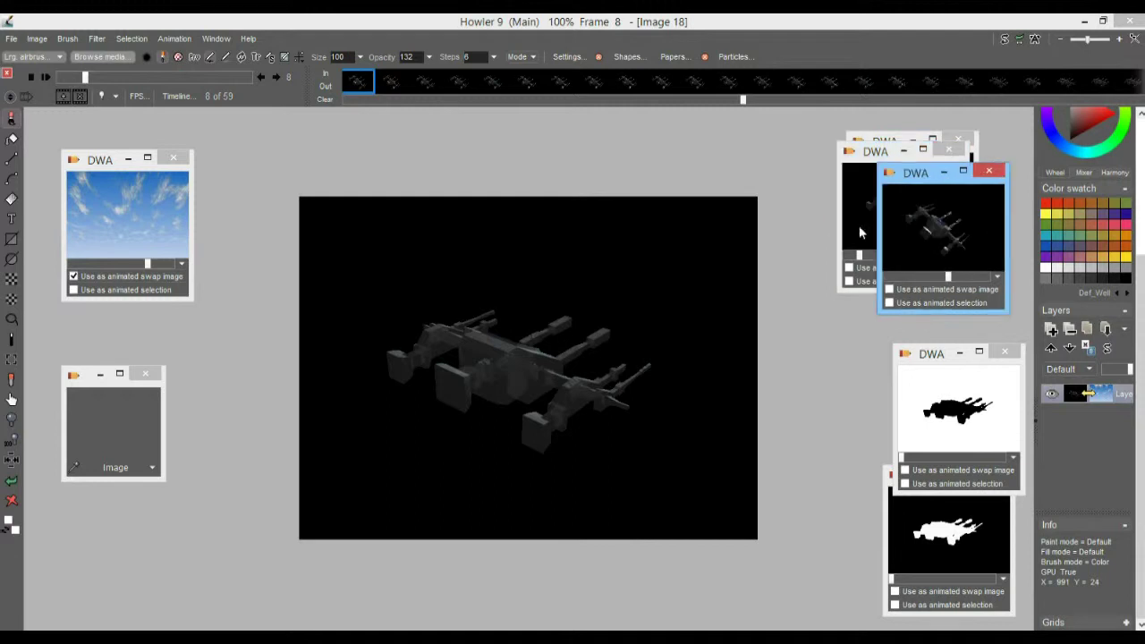
click(995, 170)
drag(876, 151, 937, 132)
drag(868, 179, 883, 145)
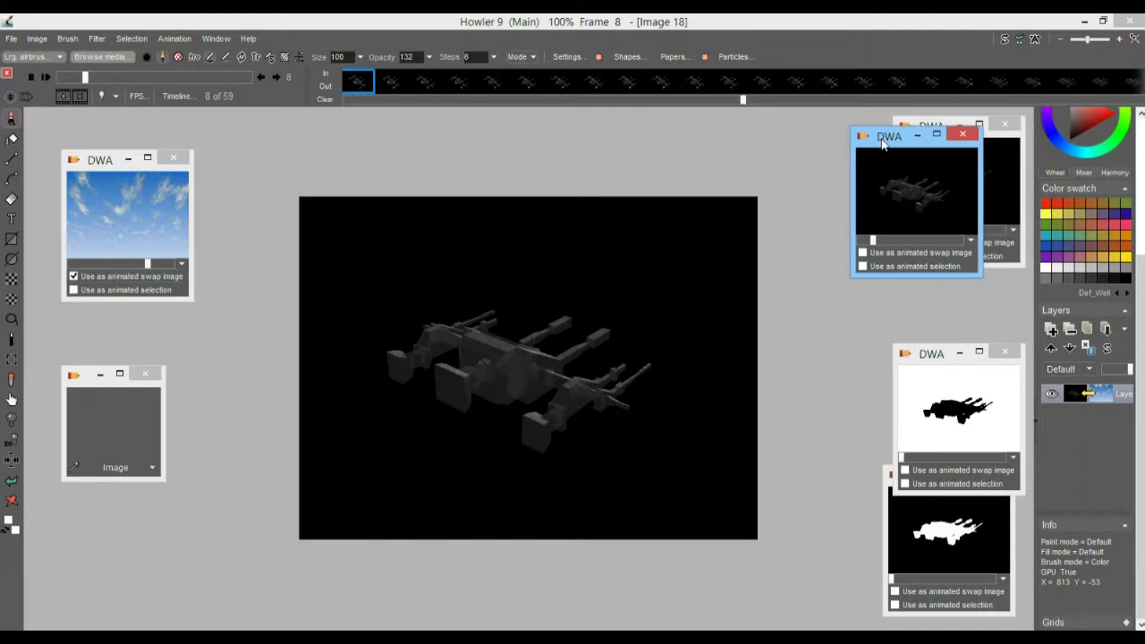
Restore the combined spaceship animation from its stored thumbnail and return to frame 0.
double_click(921, 209)
click(614, 377)
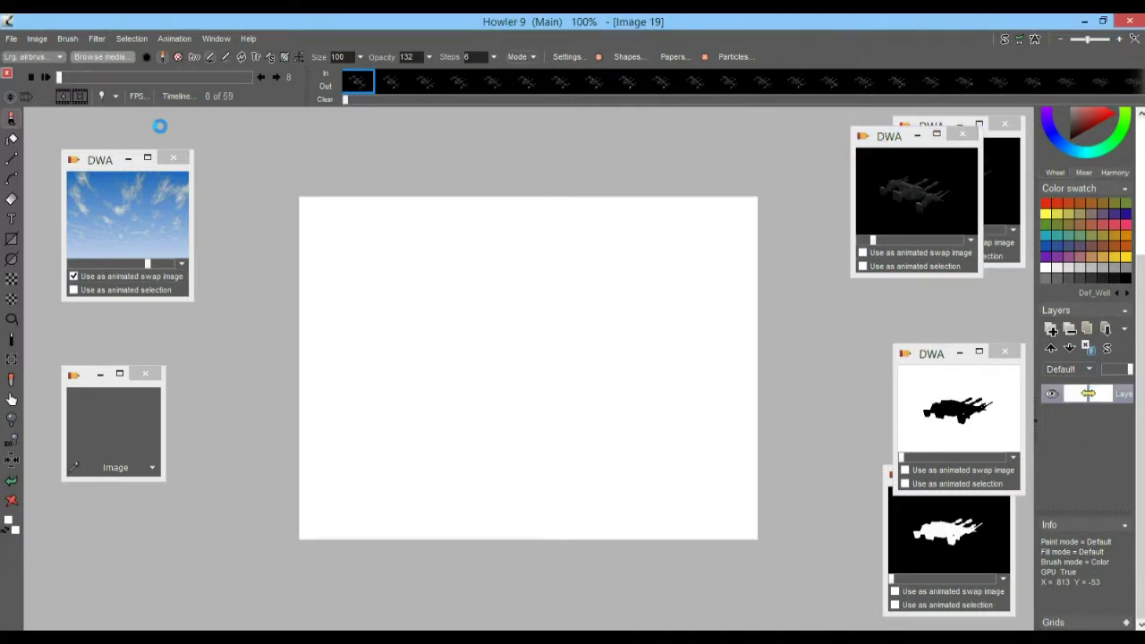
mouse_move(61, 77)
mouse_down()
mouse_move(275, 97)
mouse_move(50, 78)
mouse_up()
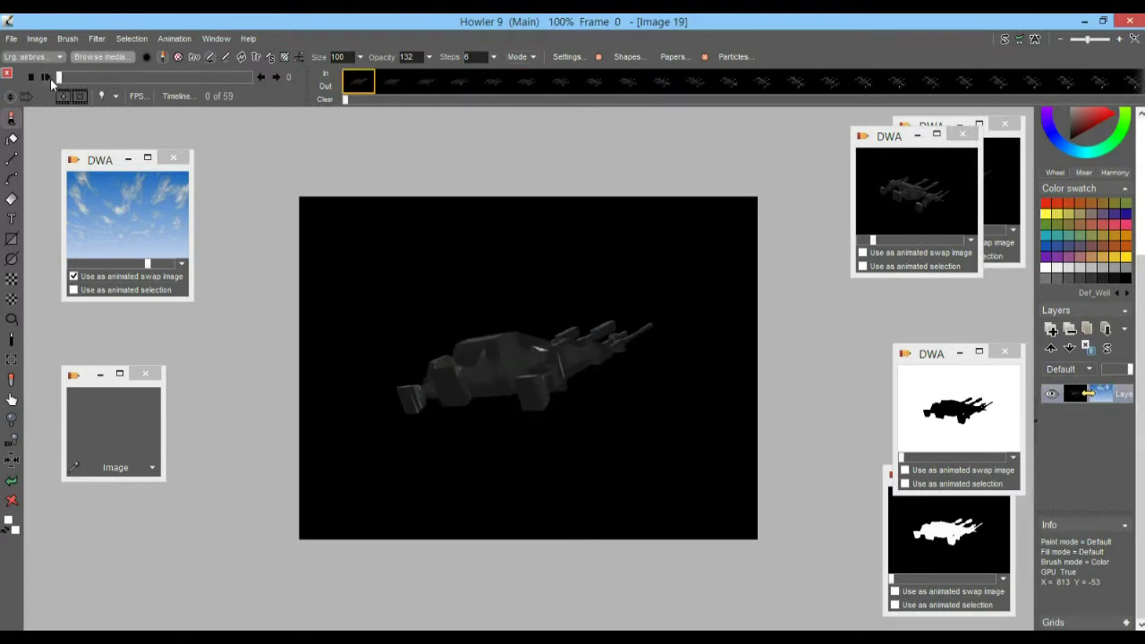
Play the combined spaceship animation, return it to frame 0, and open the Starry night animated filter.
click(44, 78)
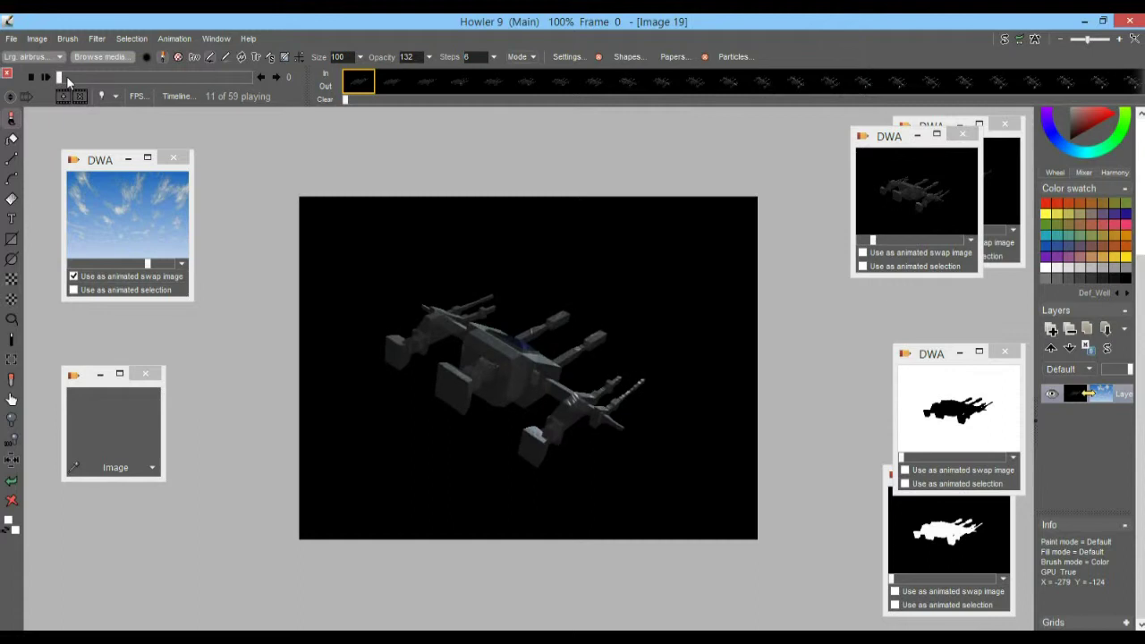
mouse_move(74, 79)
mouse_down()
mouse_move(256, 79)
mouse_move(58, 87)
mouse_up()
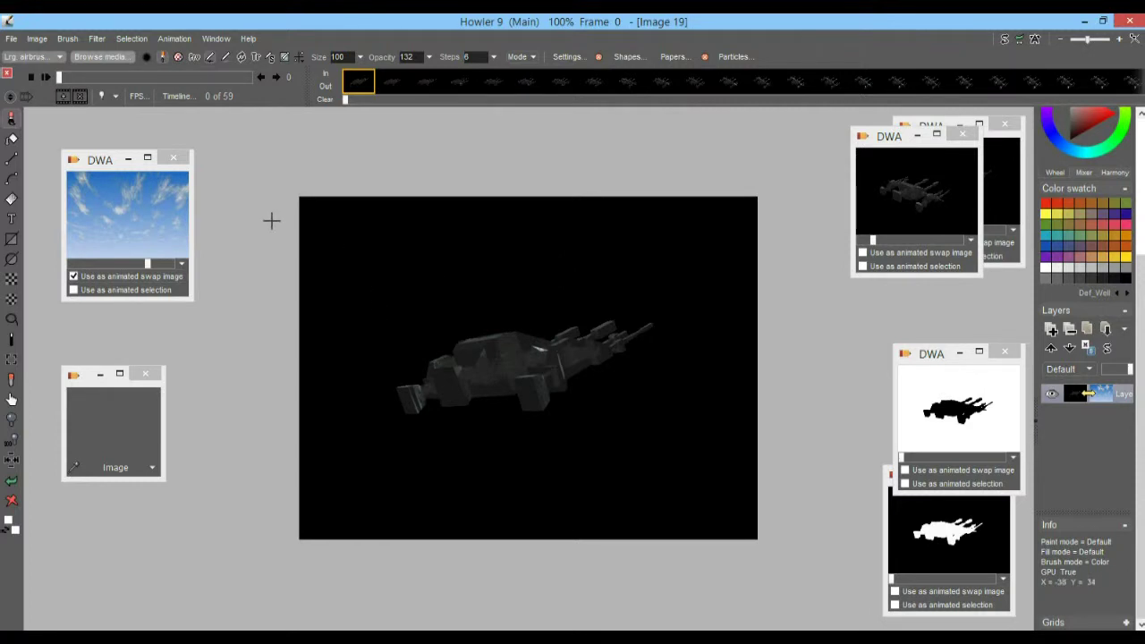
click(96, 41)
mouse_move(192, 279)
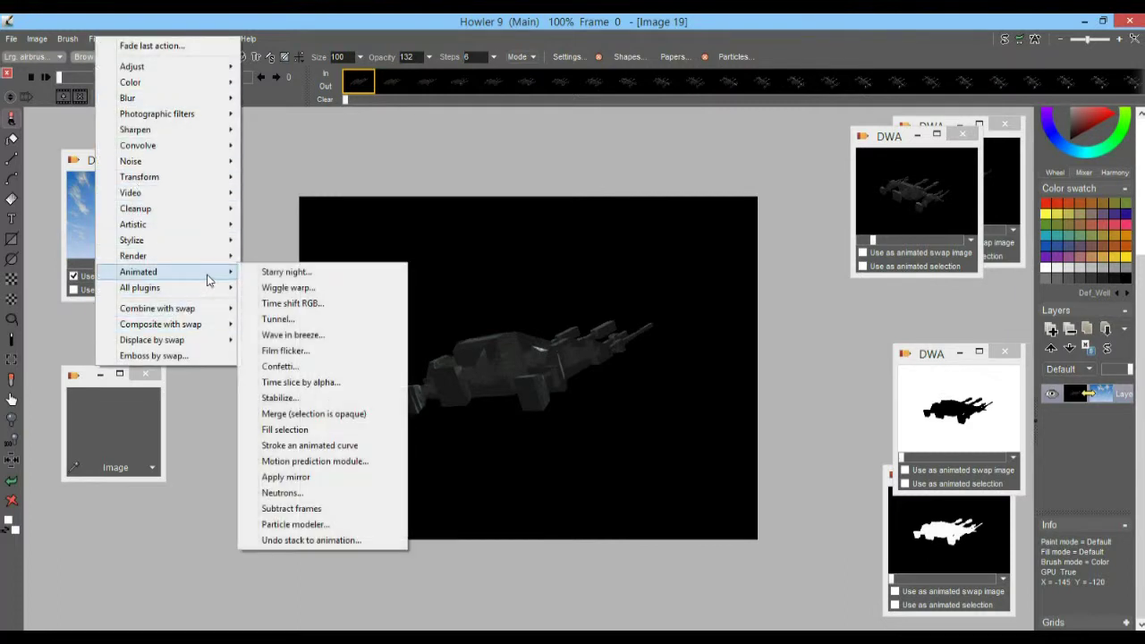
click(301, 276)
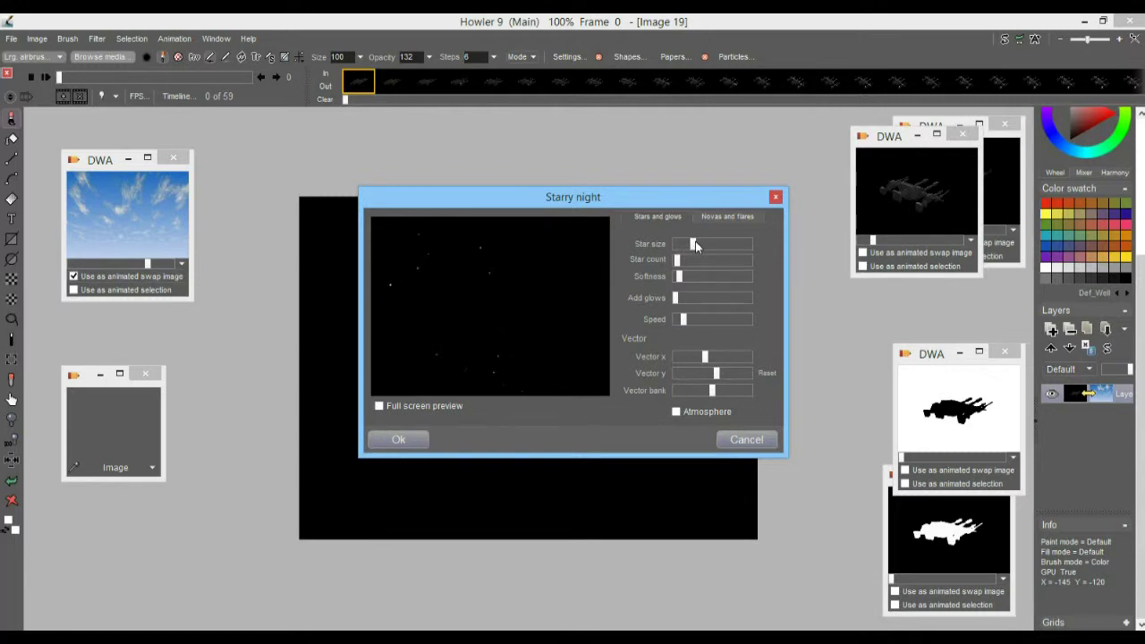
Render a Starry night animation with maximum star count, raised speed, slightly lowered Vector x and full screen preview enabled.
drag(747, 259, 752, 260)
drag(685, 319, 728, 320)
drag(718, 357, 699, 357)
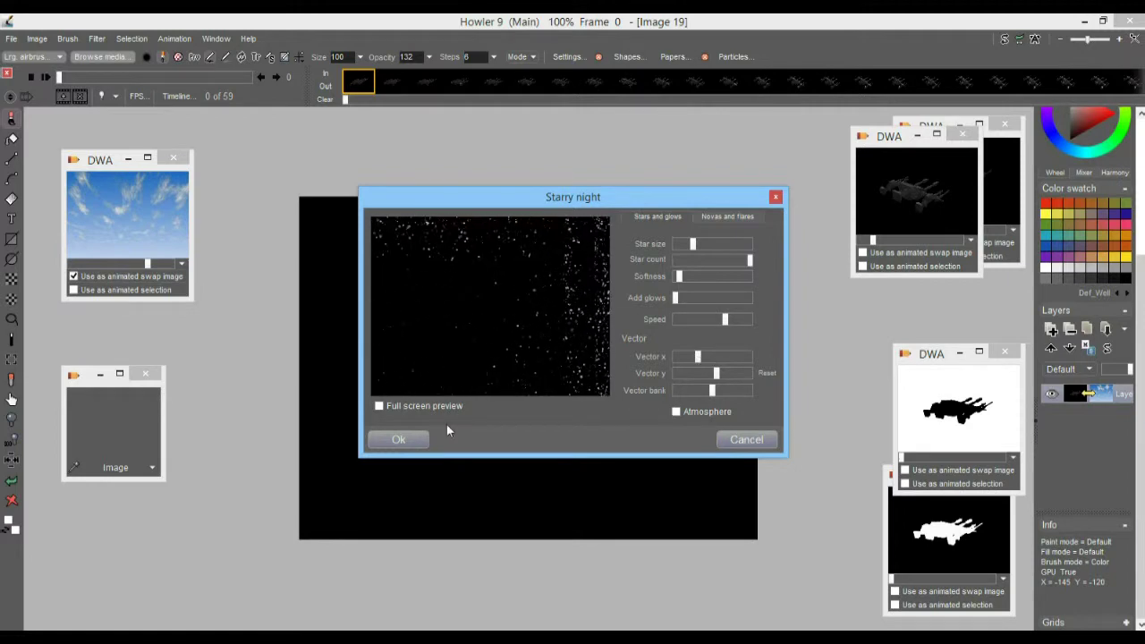
click(379, 407)
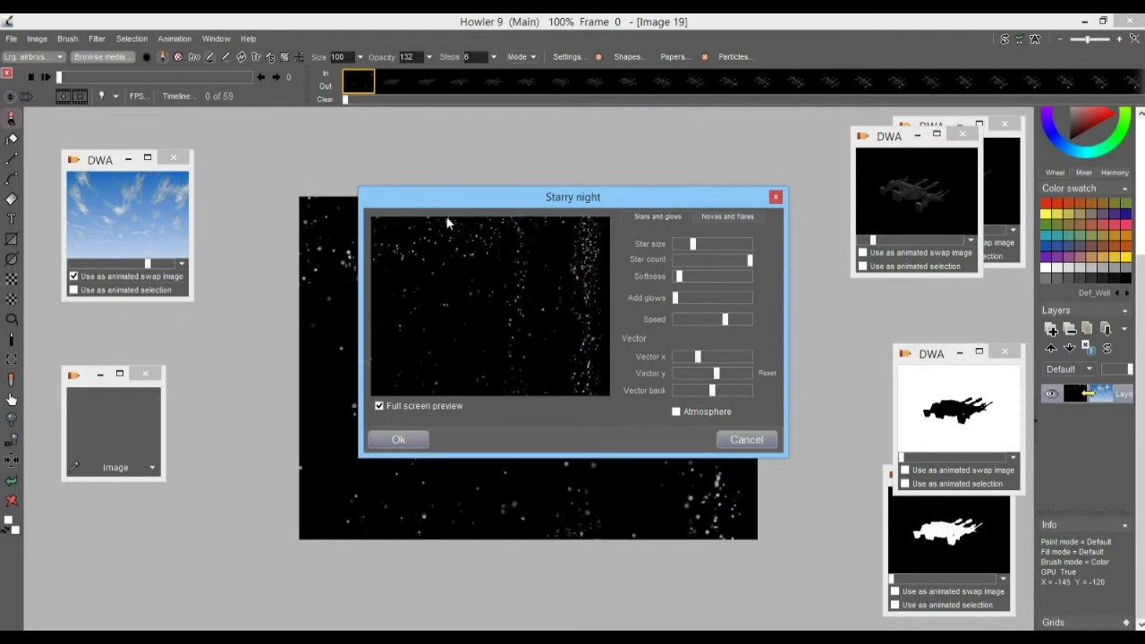
drag(420, 199, 795, 171)
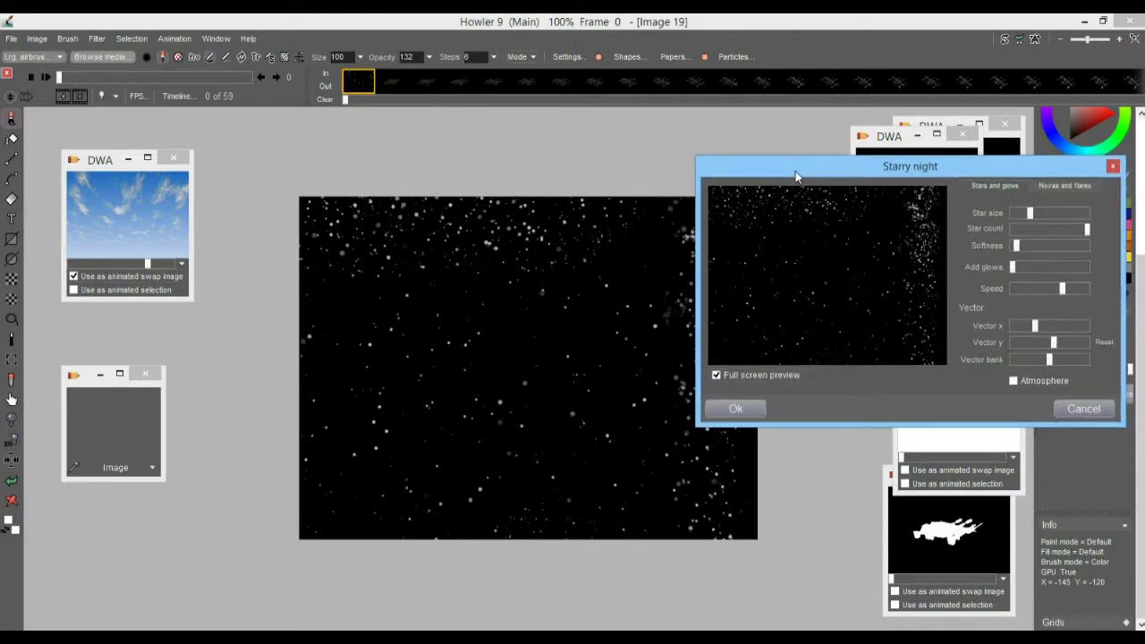
click(754, 408)
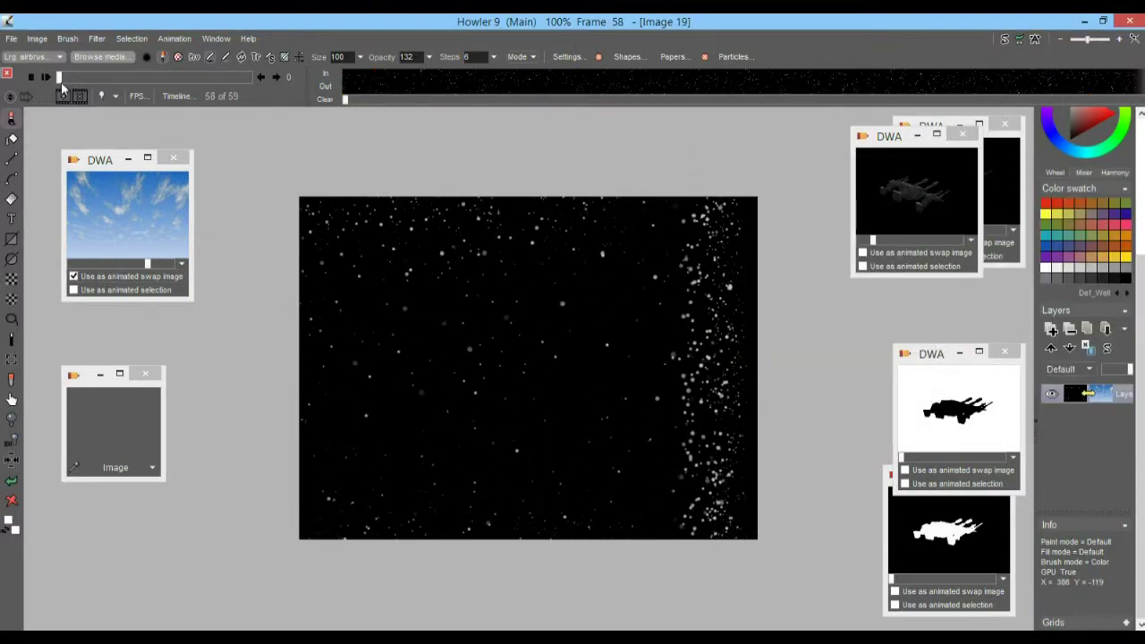
Play the starfield animation and scrub through it from the last frame back to frame 43.
click(48, 77)
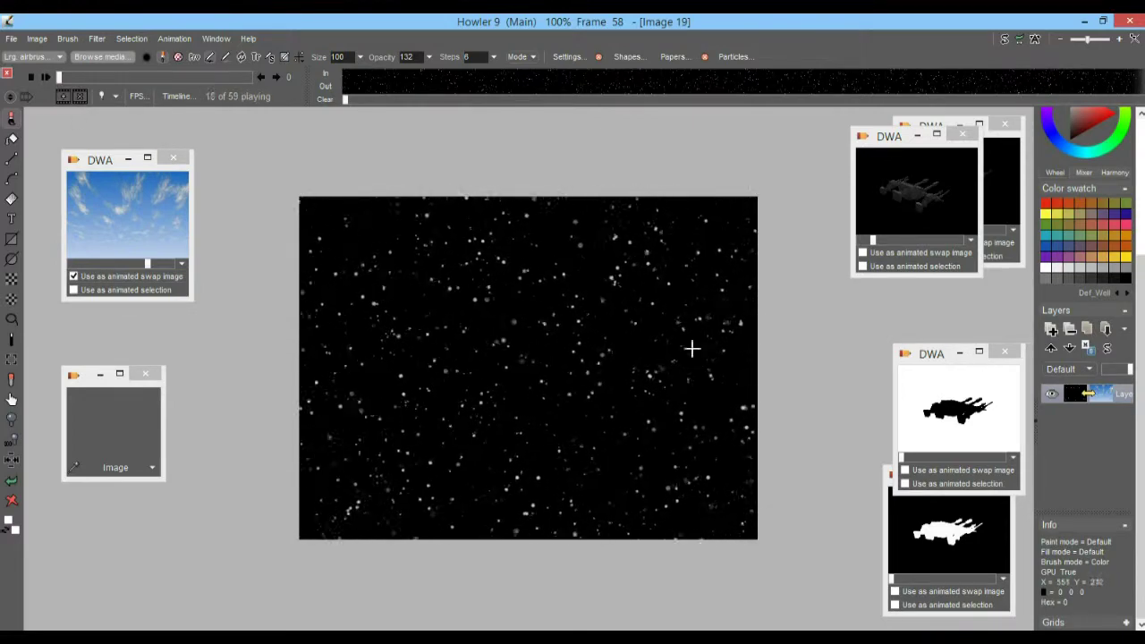
drag(62, 78, 278, 110)
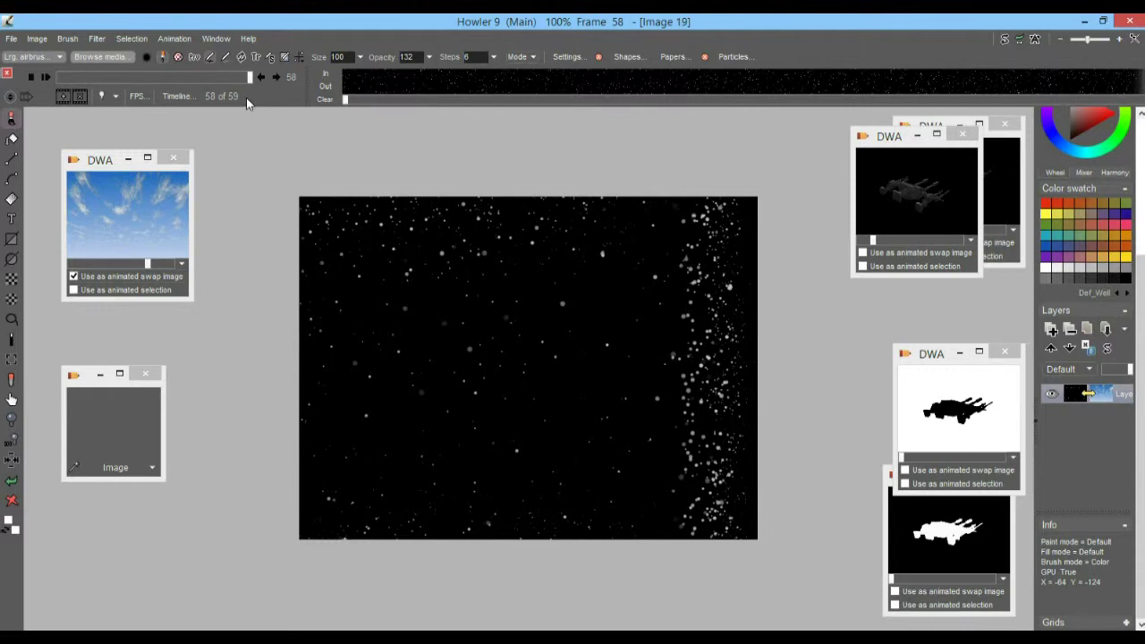
drag(249, 78, 201, 78)
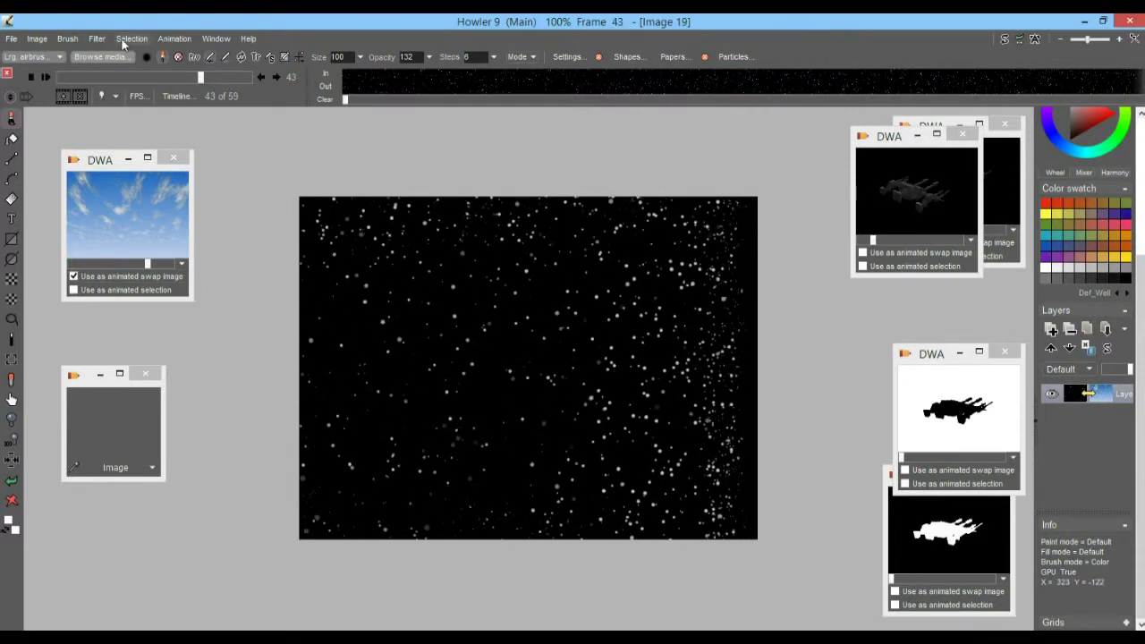
Store the starfield animation to disc and place its thumbnail beside the sky thumbnail.
click(175, 39)
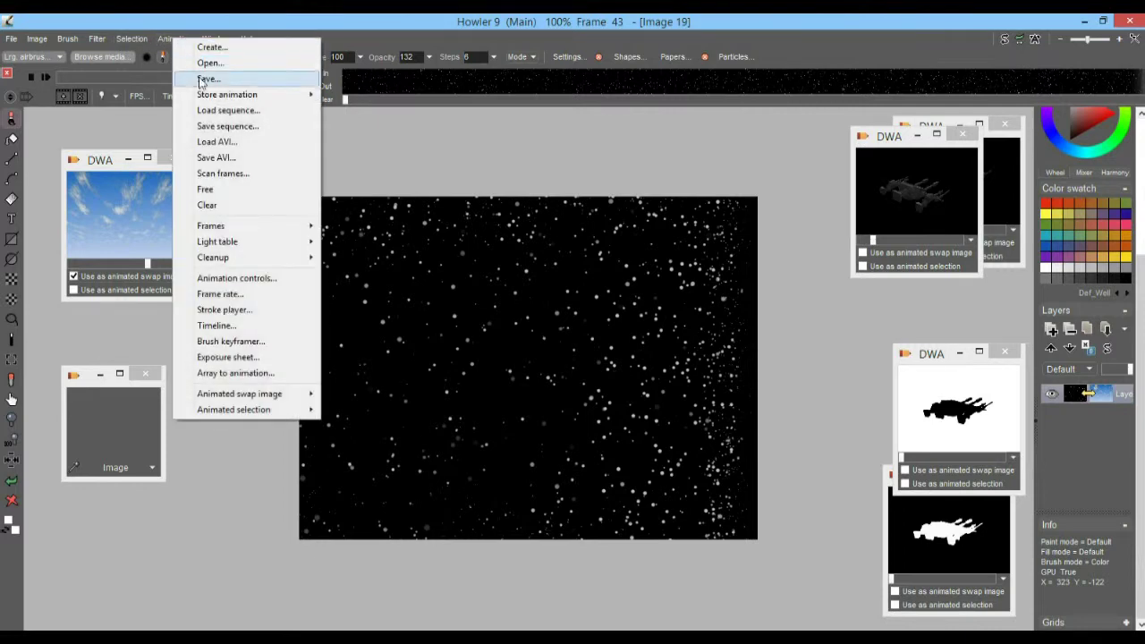
mouse_move(218, 95)
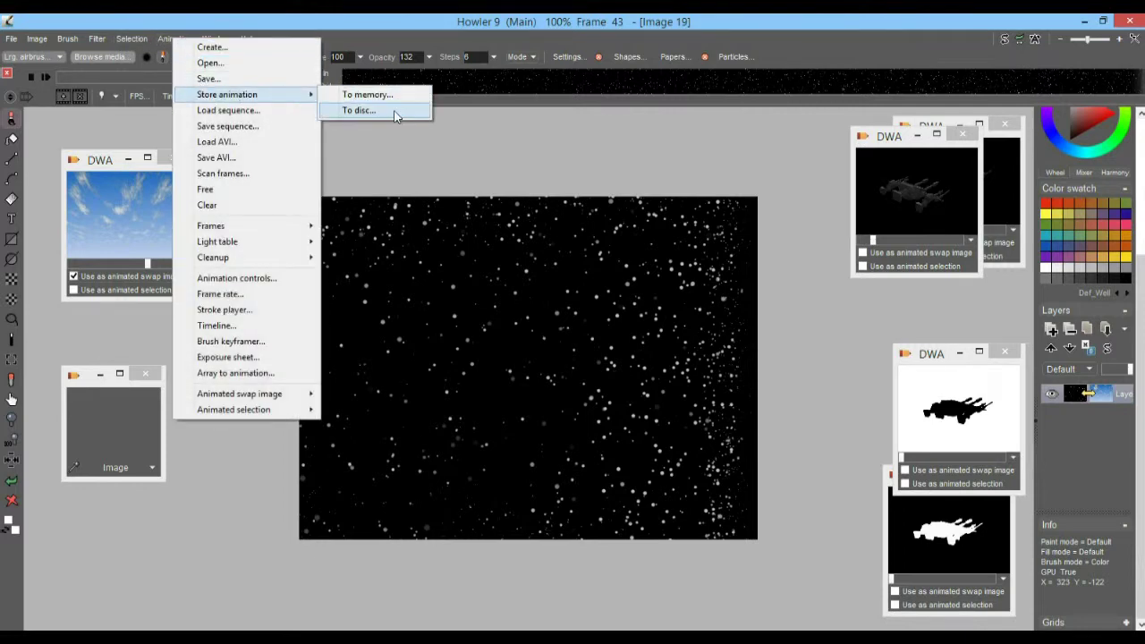
click(358, 110)
drag(867, 474, 179, 177)
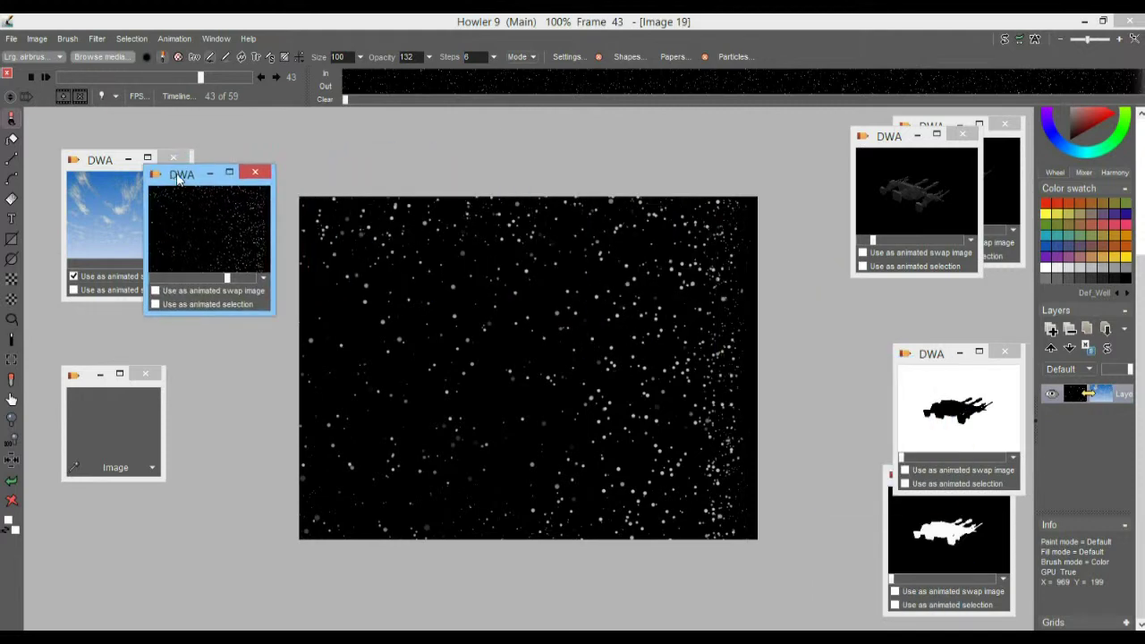
Restore the sky animation and the starfield animation in turn from their stored thumbnails, scrubbing through each.
click(115, 202)
click(614, 374)
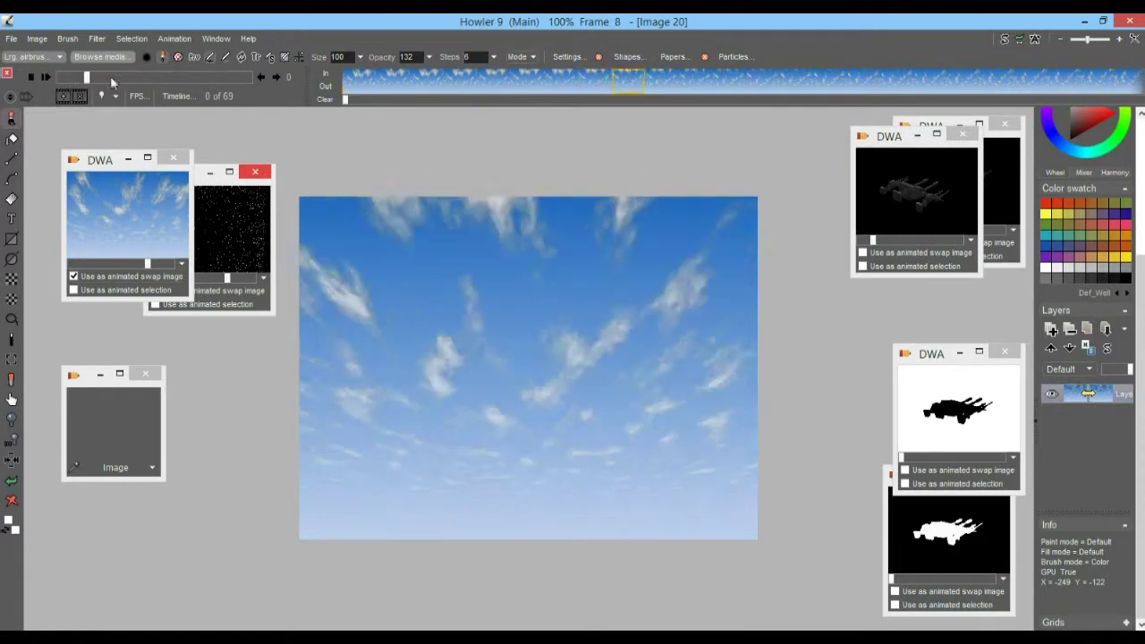
click(234, 216)
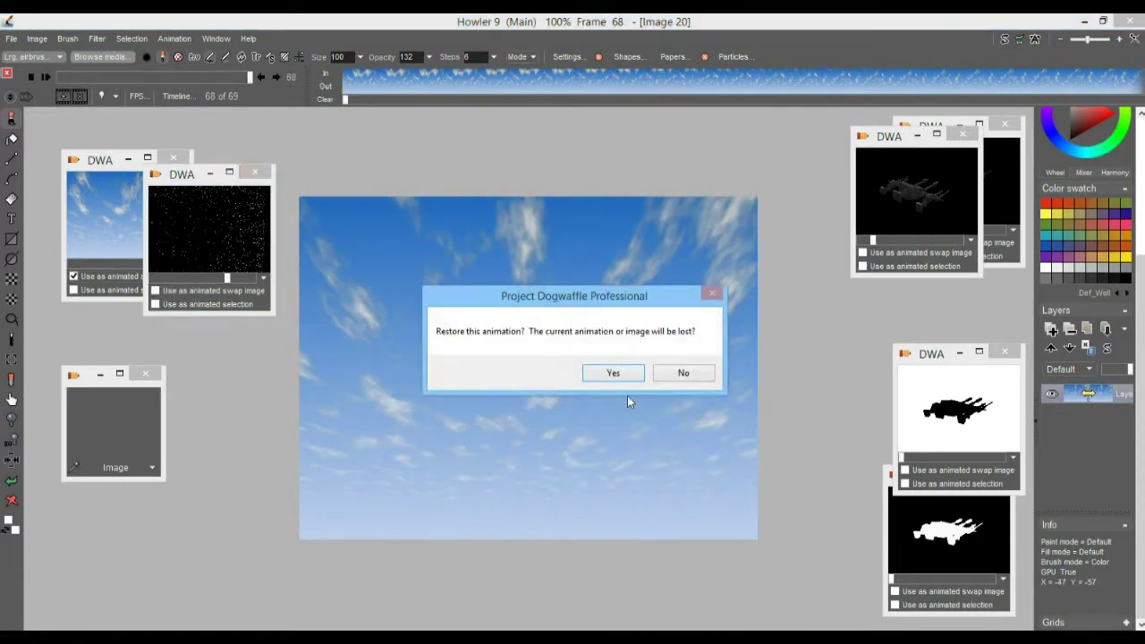
click(625, 377)
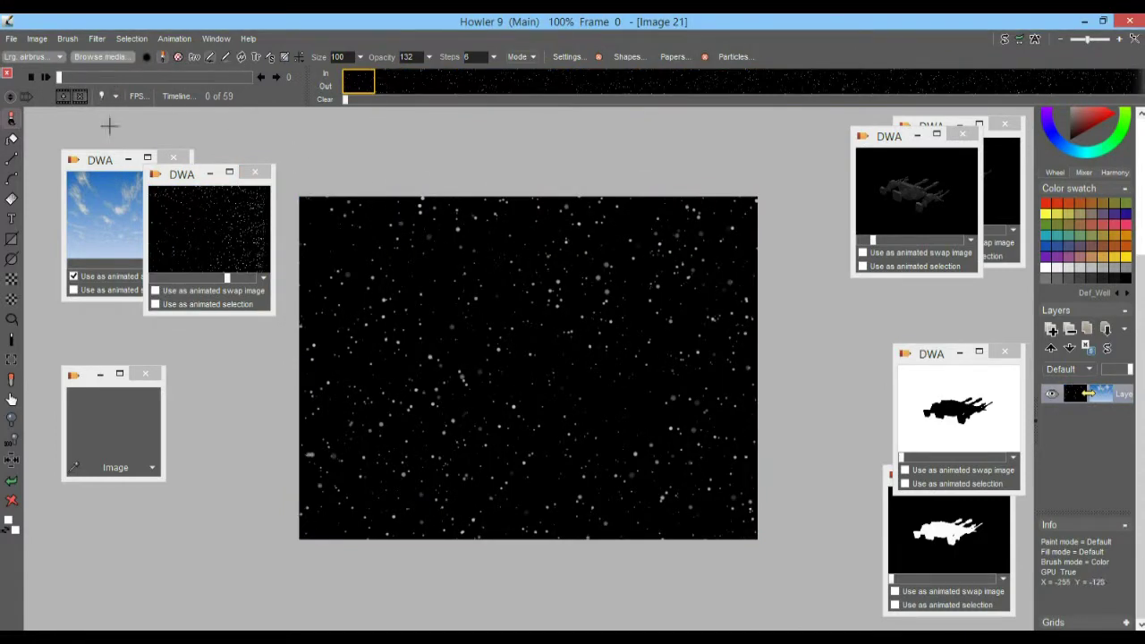
drag(180, 179, 152, 143)
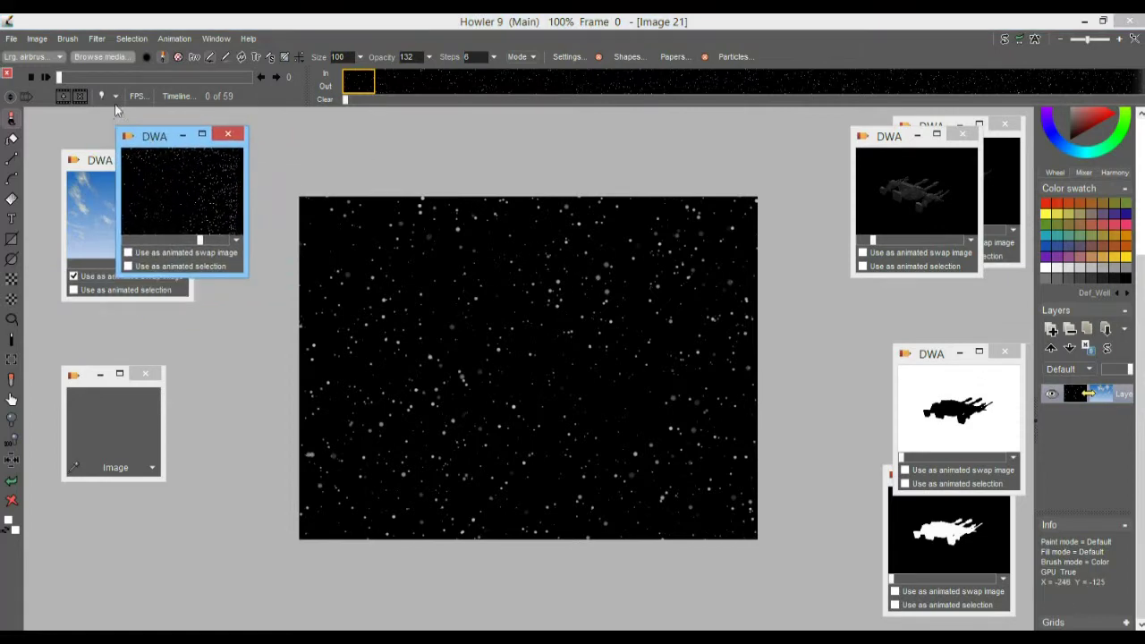
drag(59, 77, 19, 100)
Restore the combined spaceship animation from its thumbnail, scrub to frame 24, and shift the starfield thumbnail slightly up and right.
click(20, 100)
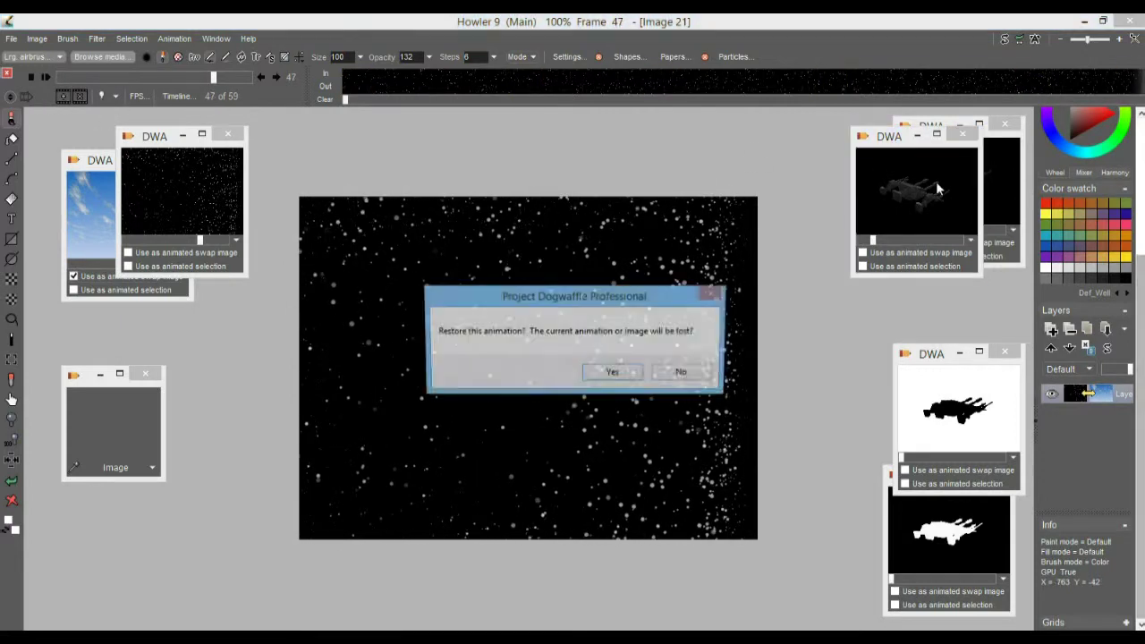
click(614, 373)
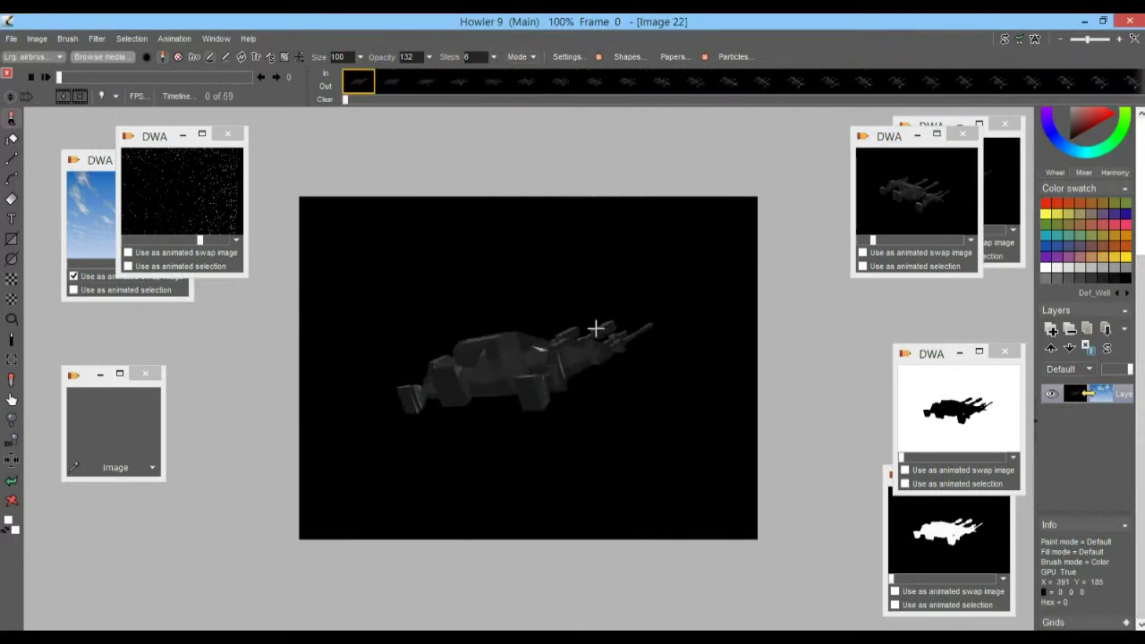
drag(72, 78, 137, 77)
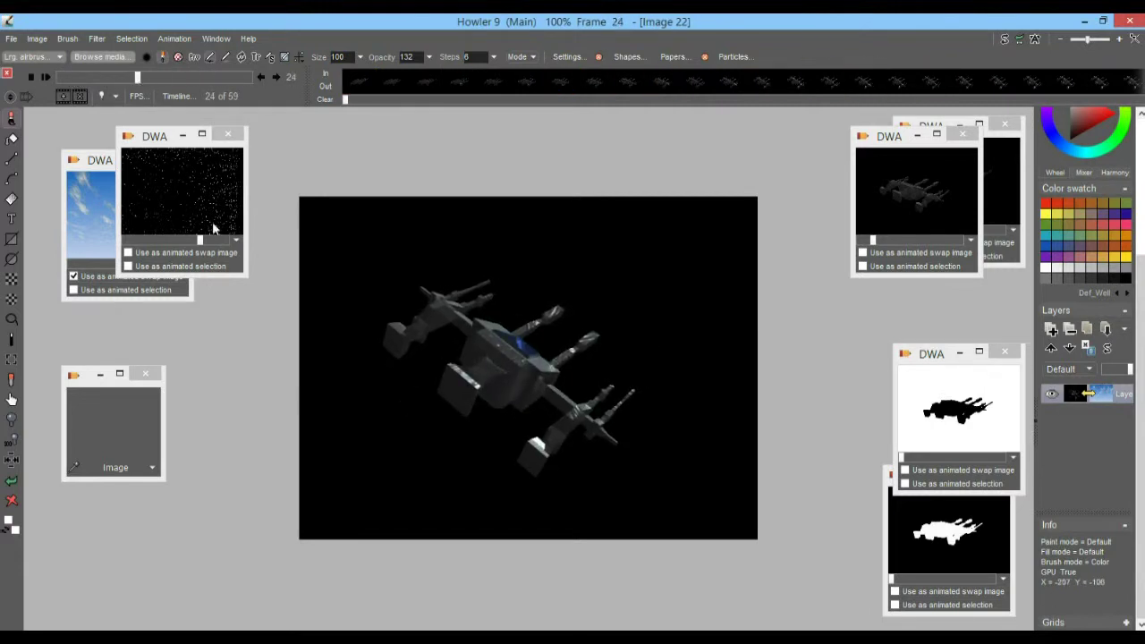
mouse_move(150, 141)
mouse_down()
mouse_move(181, 118)
mouse_move(178, 141)
mouse_move(158, 132)
mouse_up()
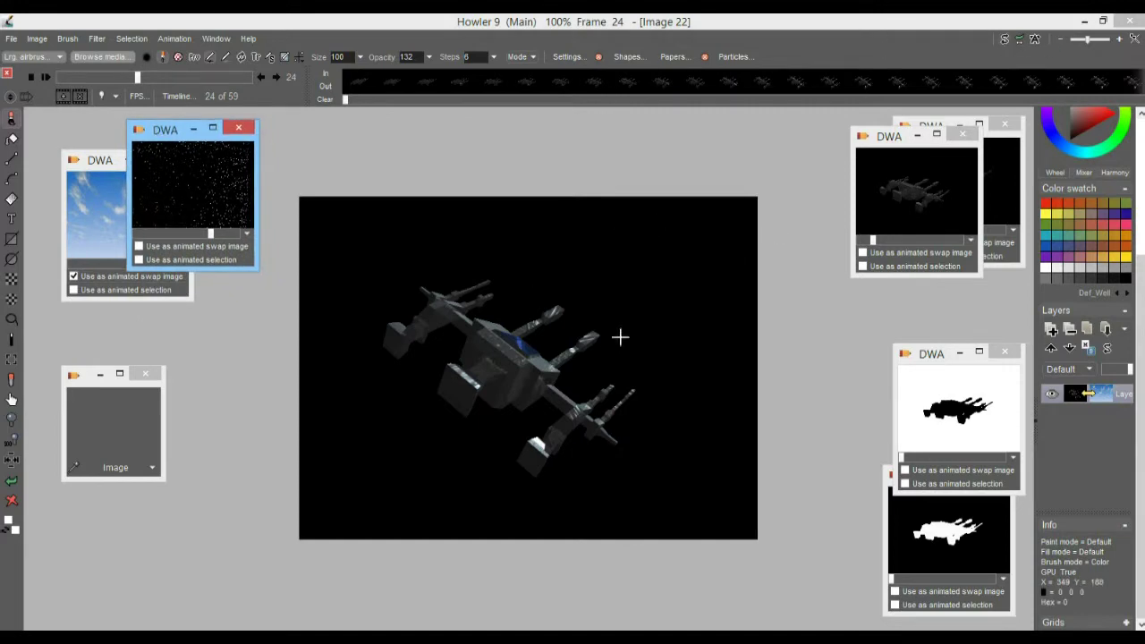
Make the starfield the animated swap image instead of the sky, and check the swap buffer before the change and at frame 14 after it.
click(1004, 40)
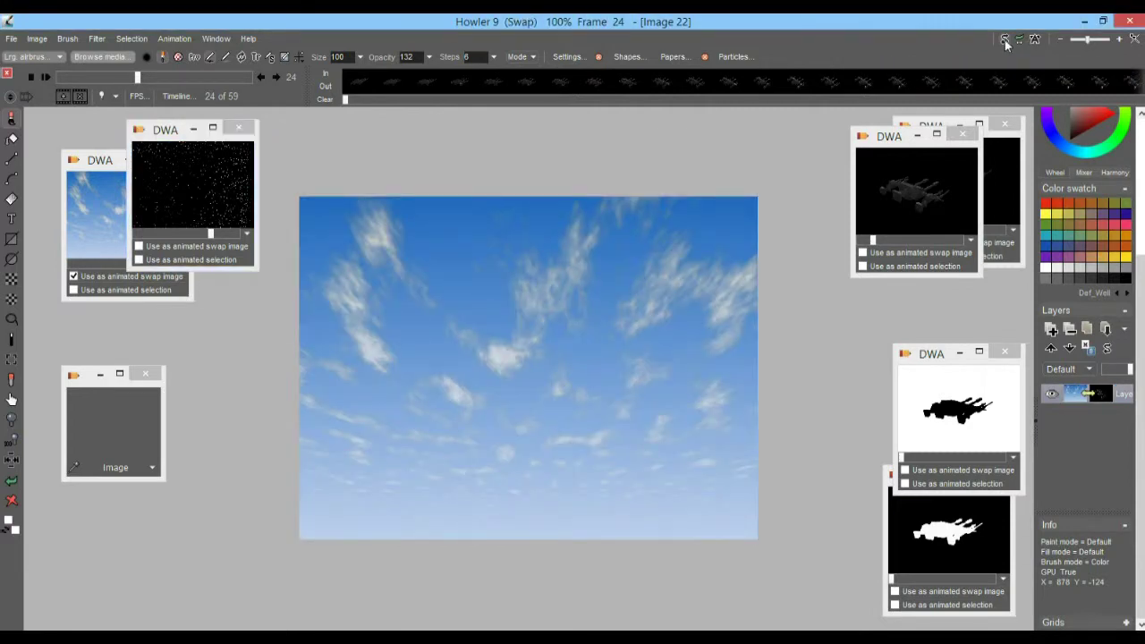
click(1005, 41)
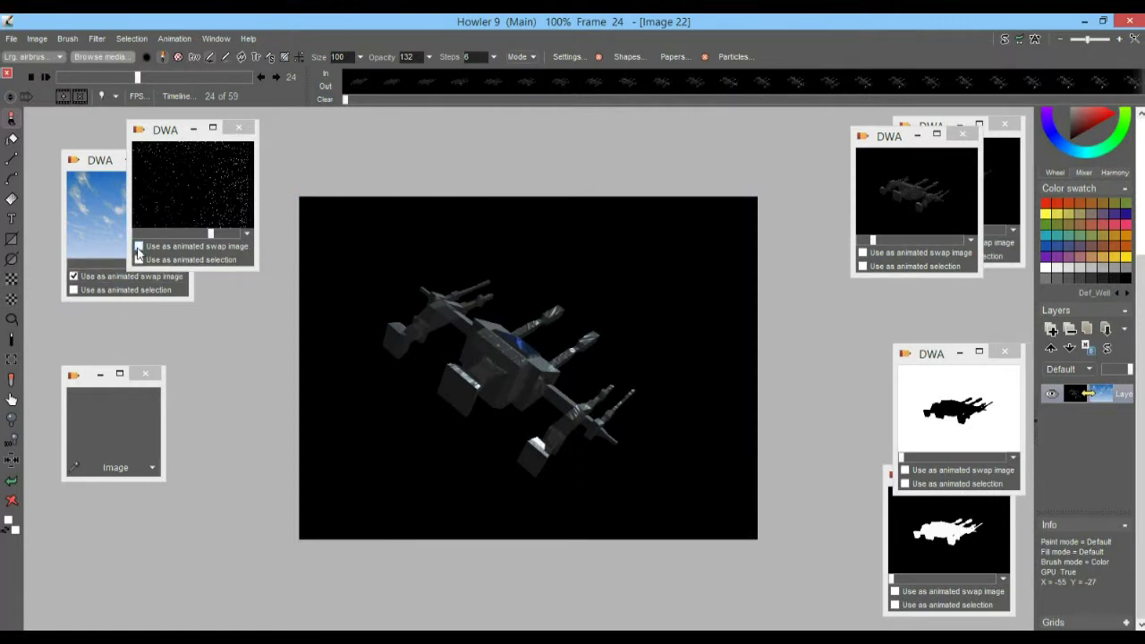
click(139, 247)
drag(172, 75, 105, 78)
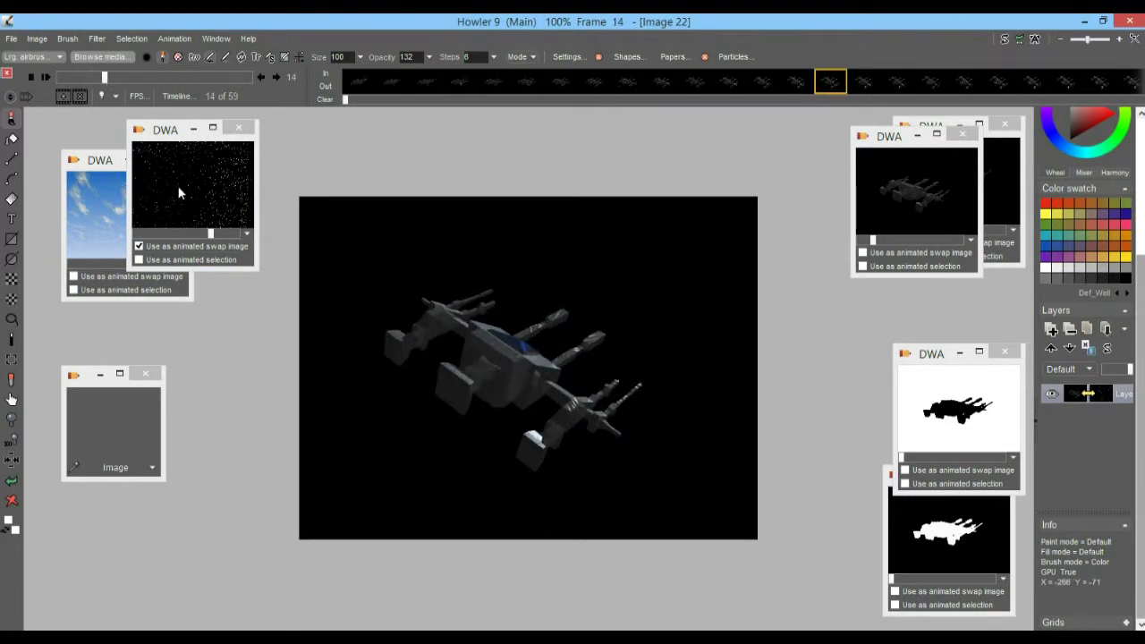
click(1004, 40)
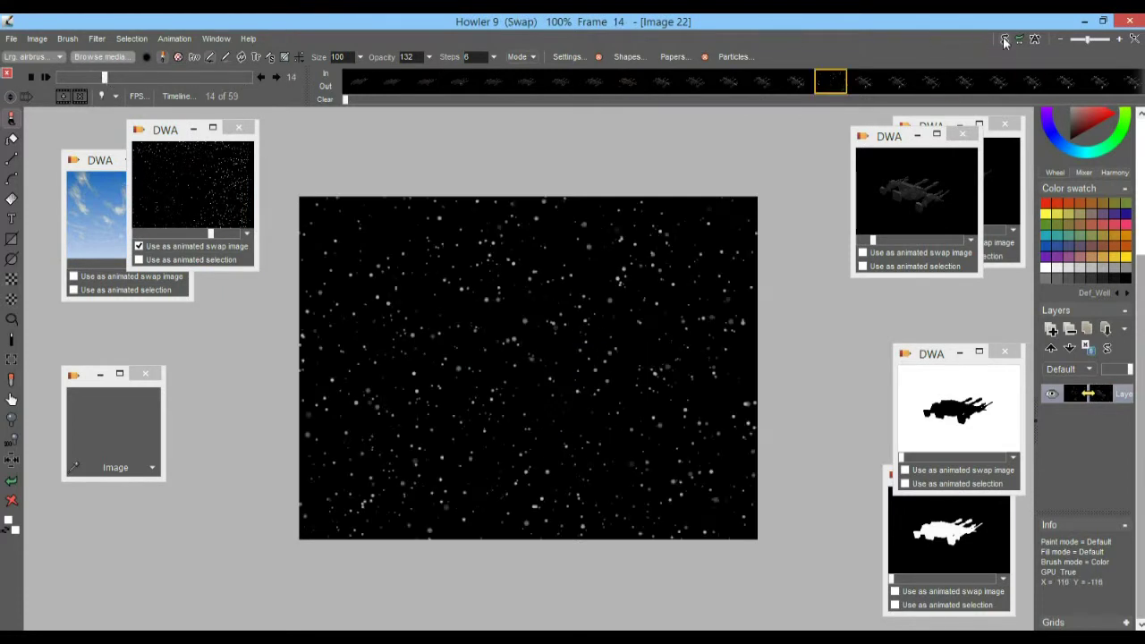
click(1005, 42)
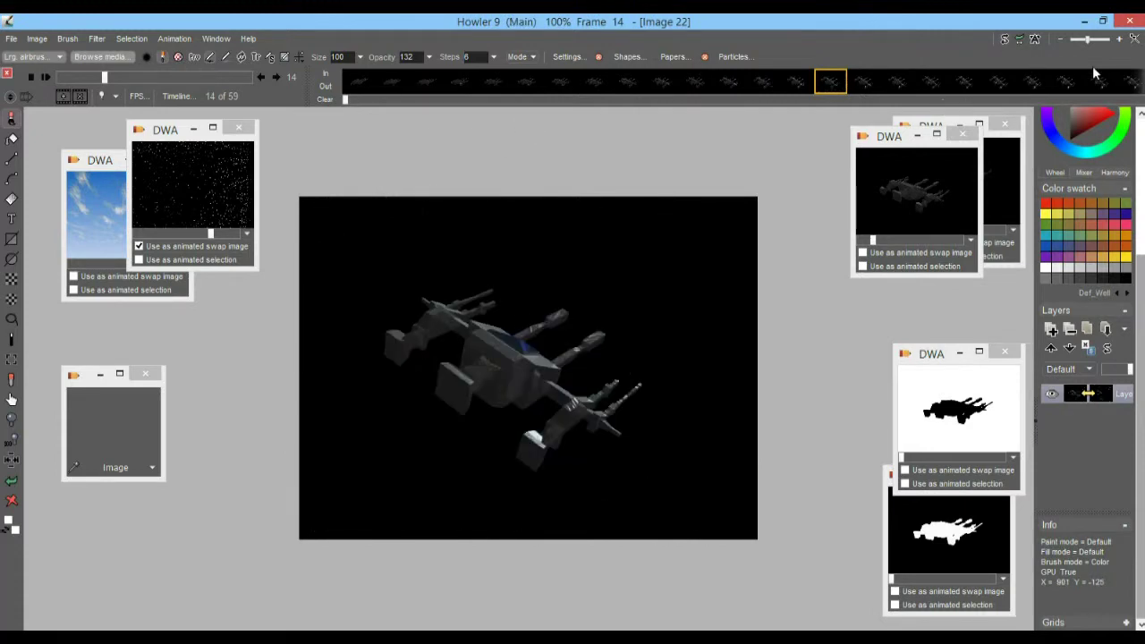
Enable swap mixing for the spaceship animation and set the current layer's mode to Screen.
scroll(1141, 215, up, 5)
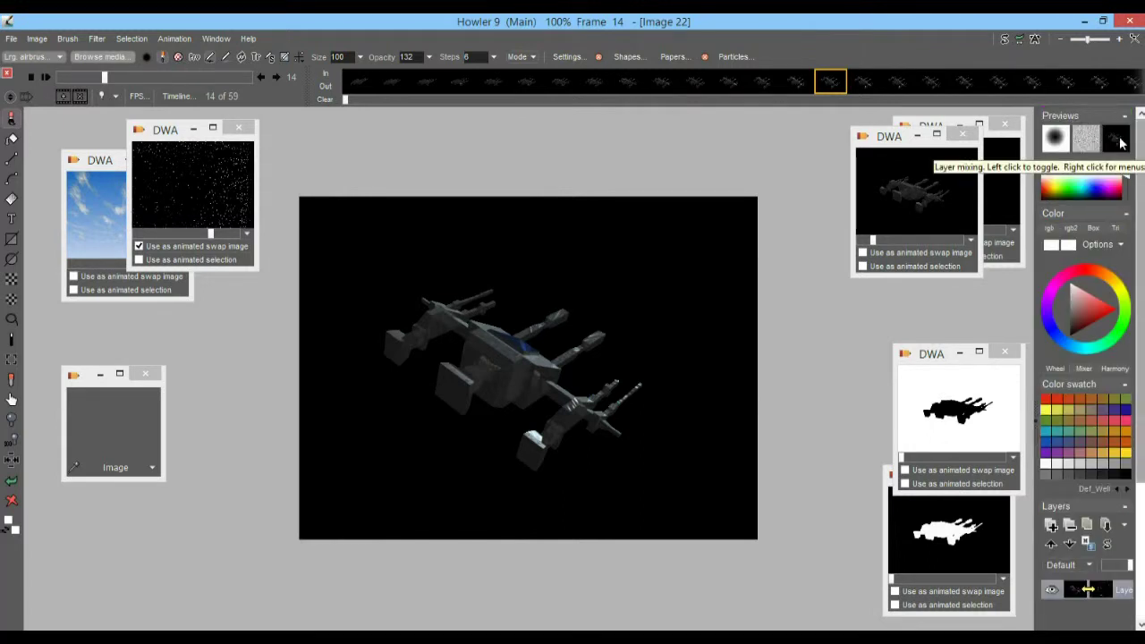
click(1120, 143)
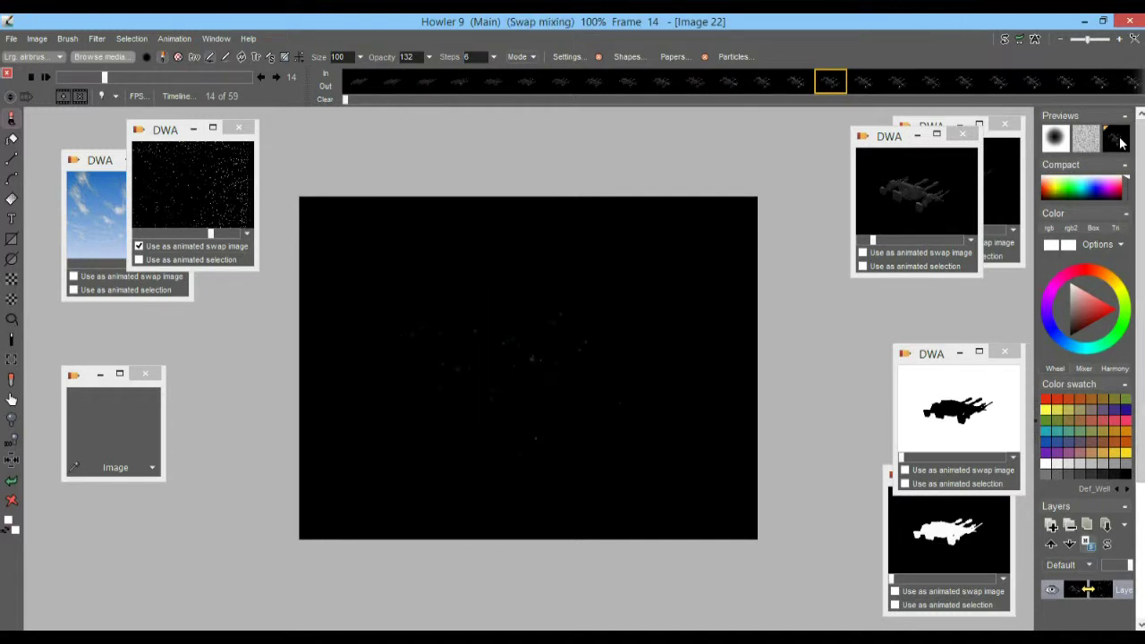
right_click(1120, 143)
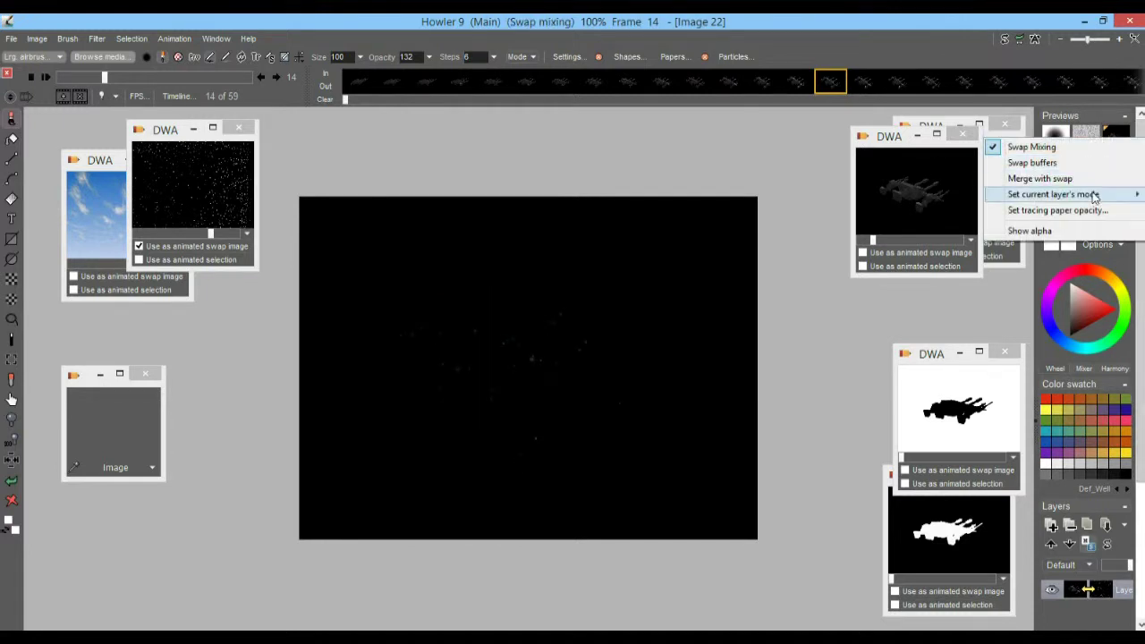
mouse_move(1091, 203)
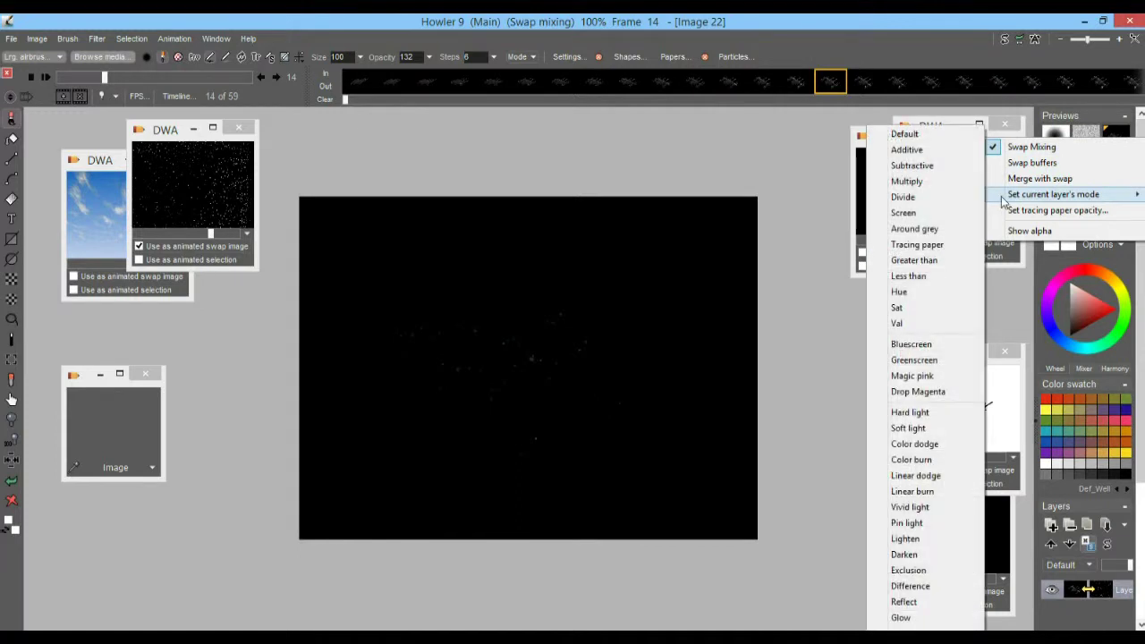
click(912, 213)
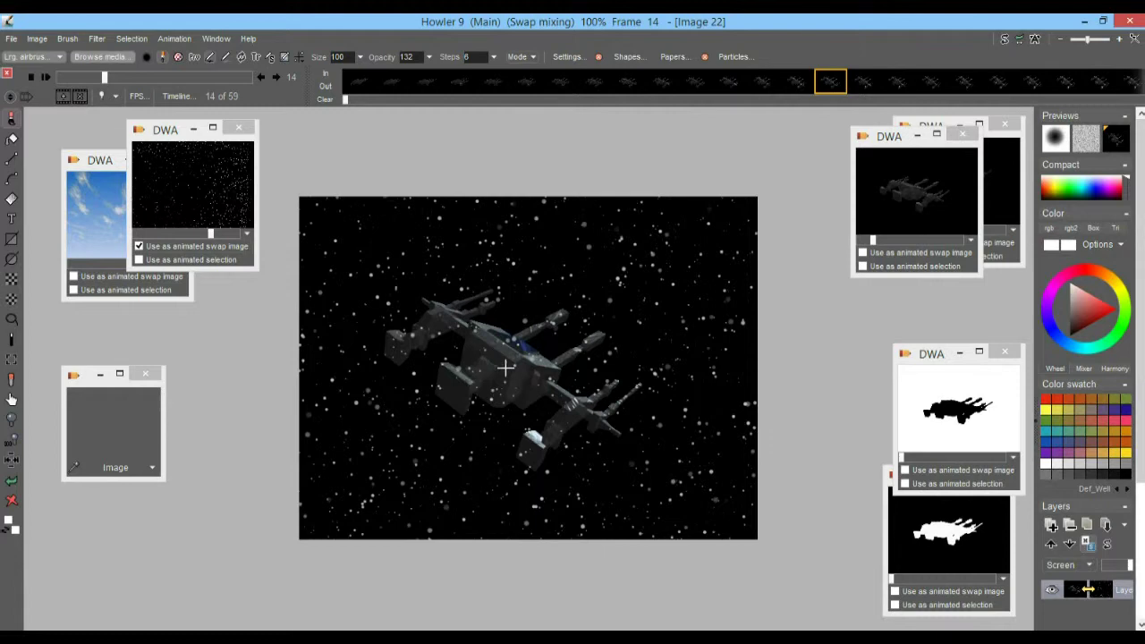
Inspect the Screen-mixed spaceship and stars at 139% up to frame 17, and turn swap mixing off.
drag(490, 376, 554, 394)
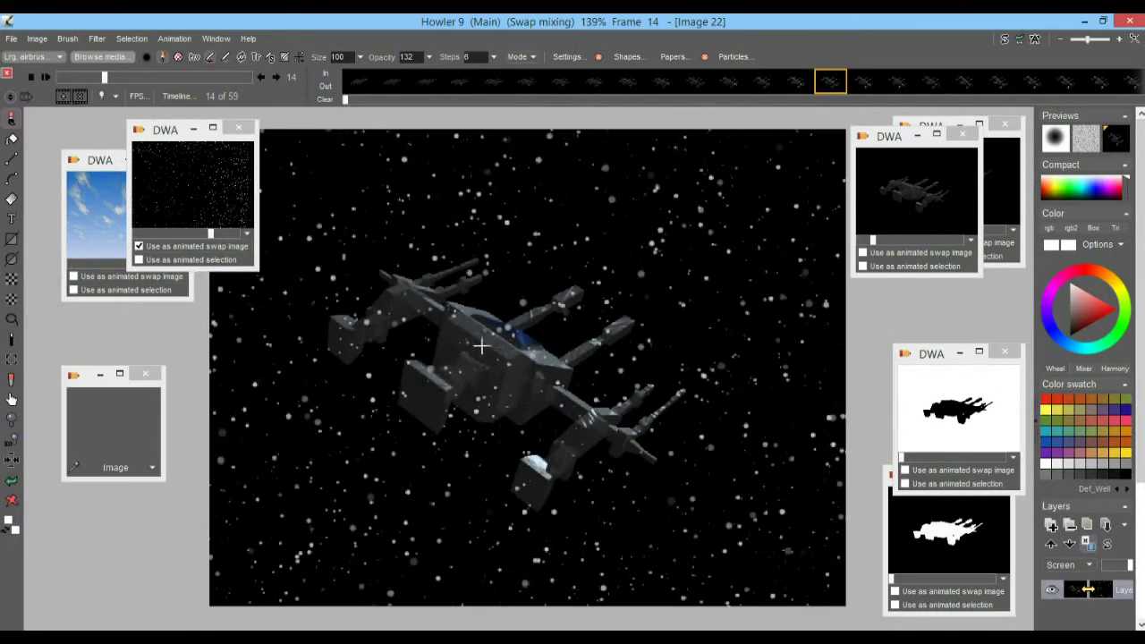
mouse_move(104, 78)
mouse_down()
mouse_move(295, 79)
mouse_move(27, 80)
mouse_move(157, 79)
mouse_move(114, 79)
mouse_up()
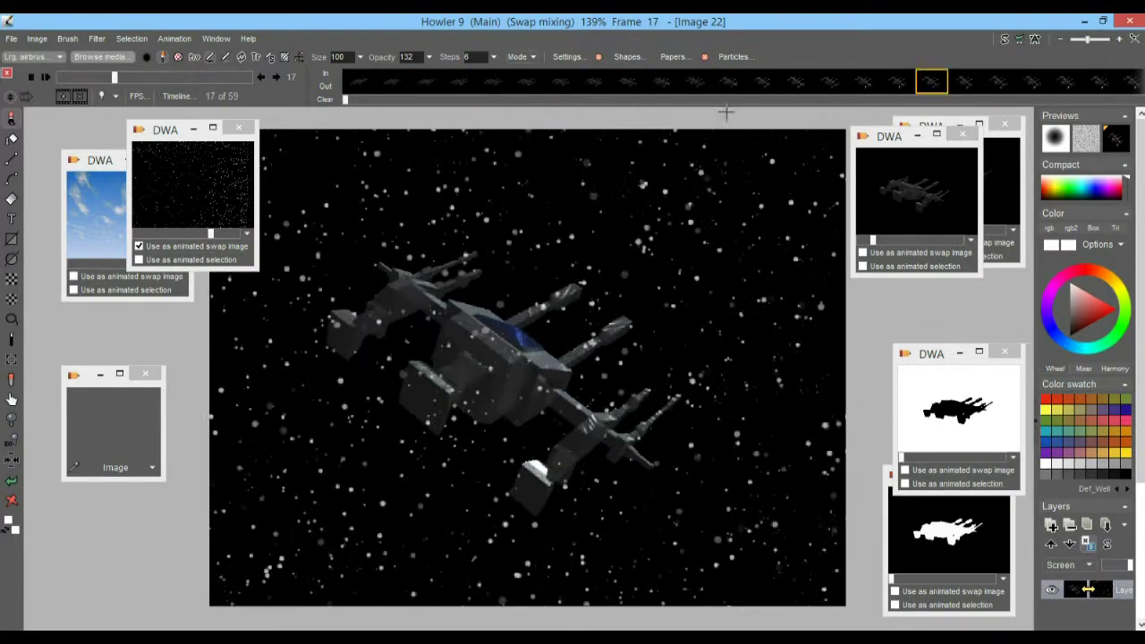
click(1120, 141)
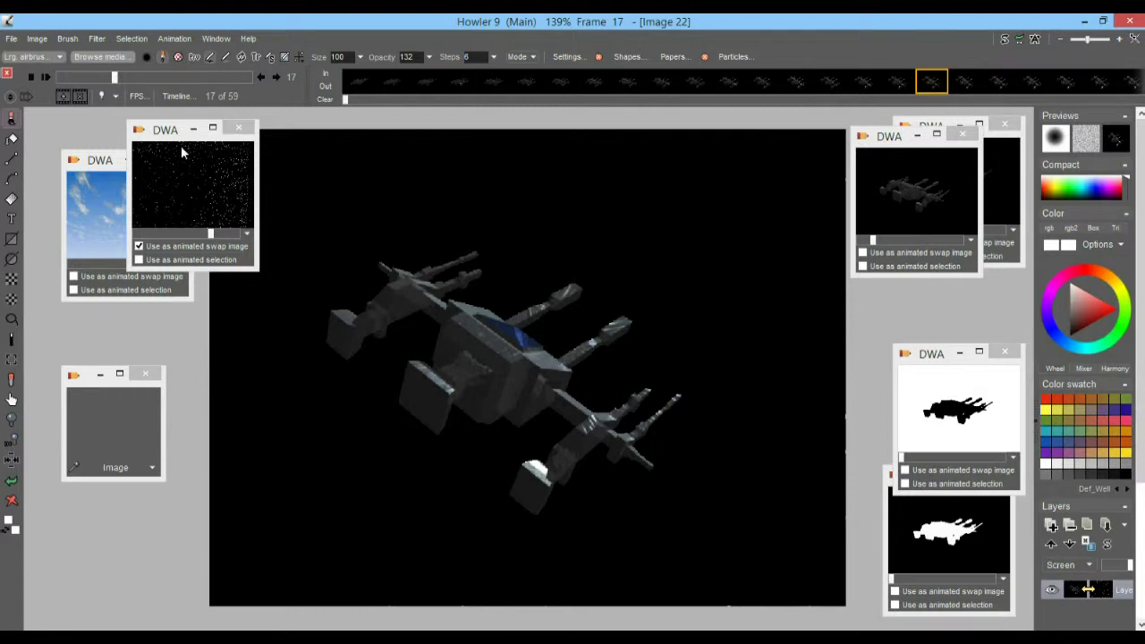
Enlarge and reposition the stored starfield preview, scrub through its frames, and shrink the preview again.
drag(211, 233, 234, 232)
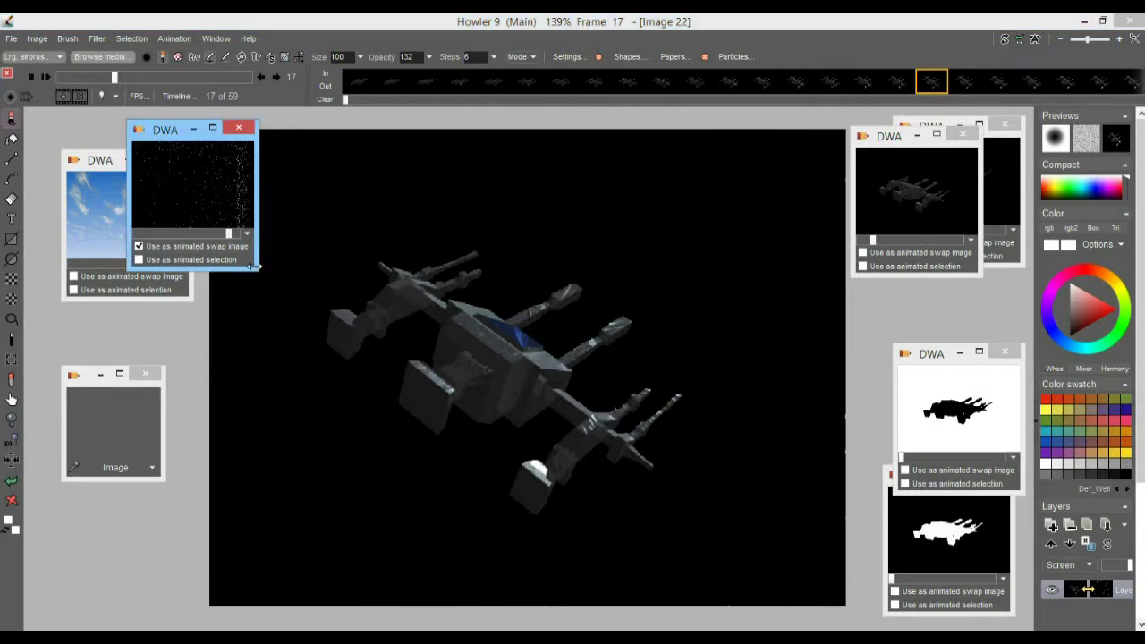
drag(256, 272, 417, 389)
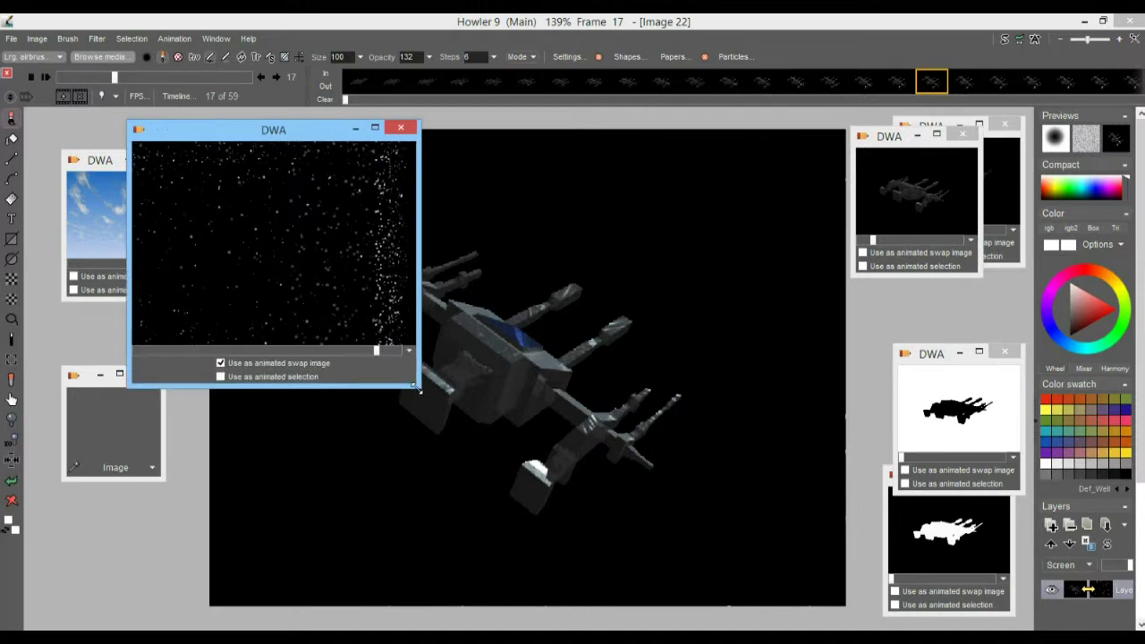
drag(235, 135, 161, 126)
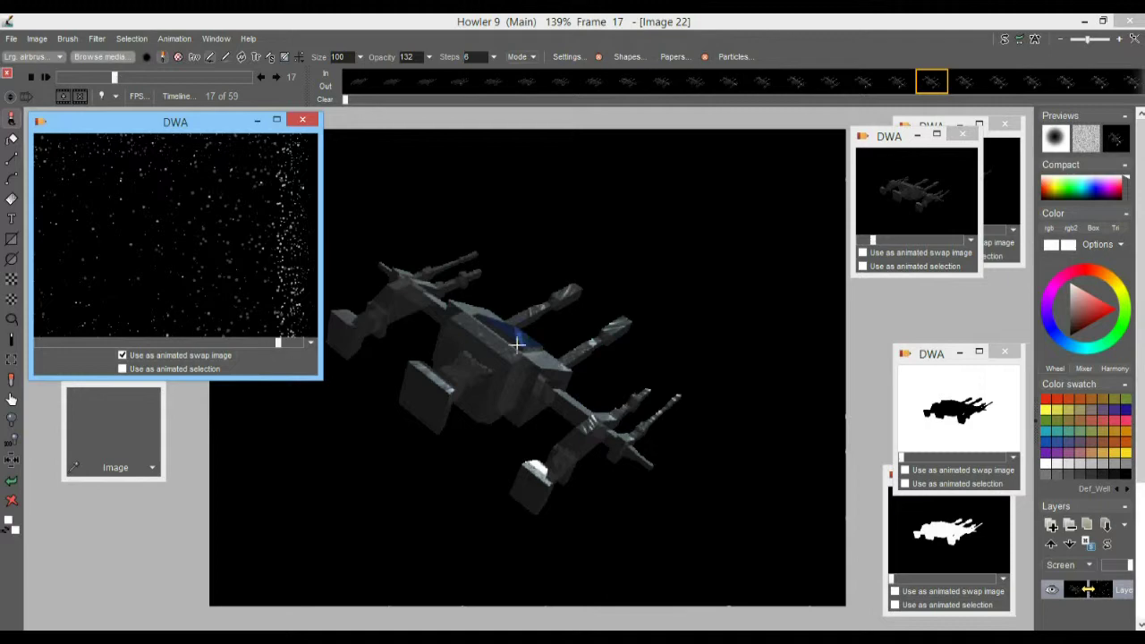
drag(281, 339, 169, 342)
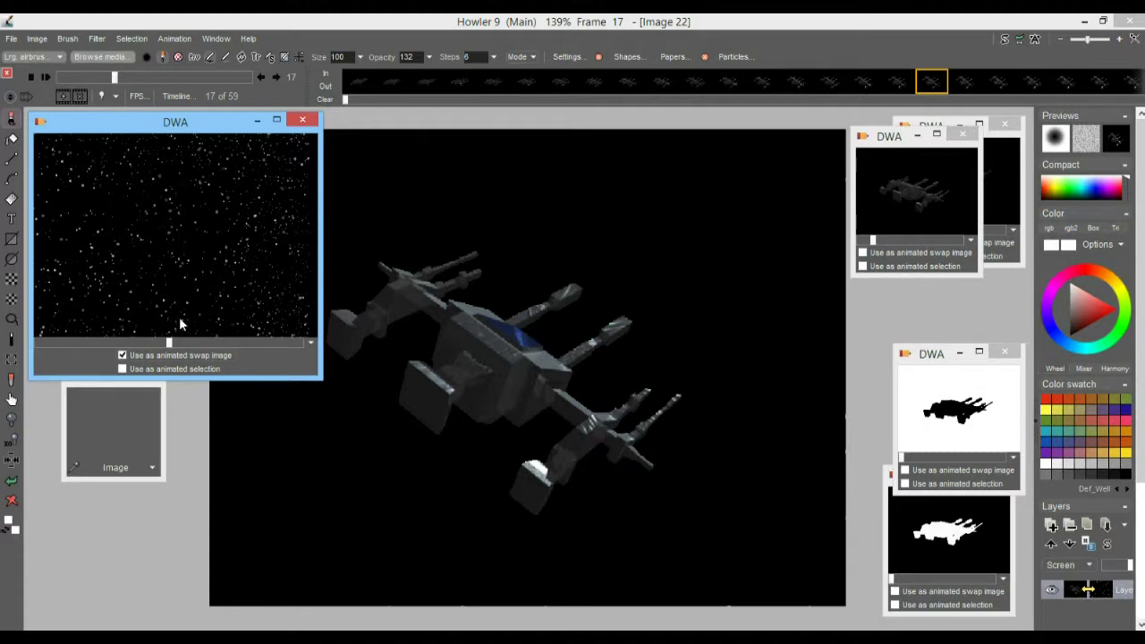
drag(169, 343, 122, 343)
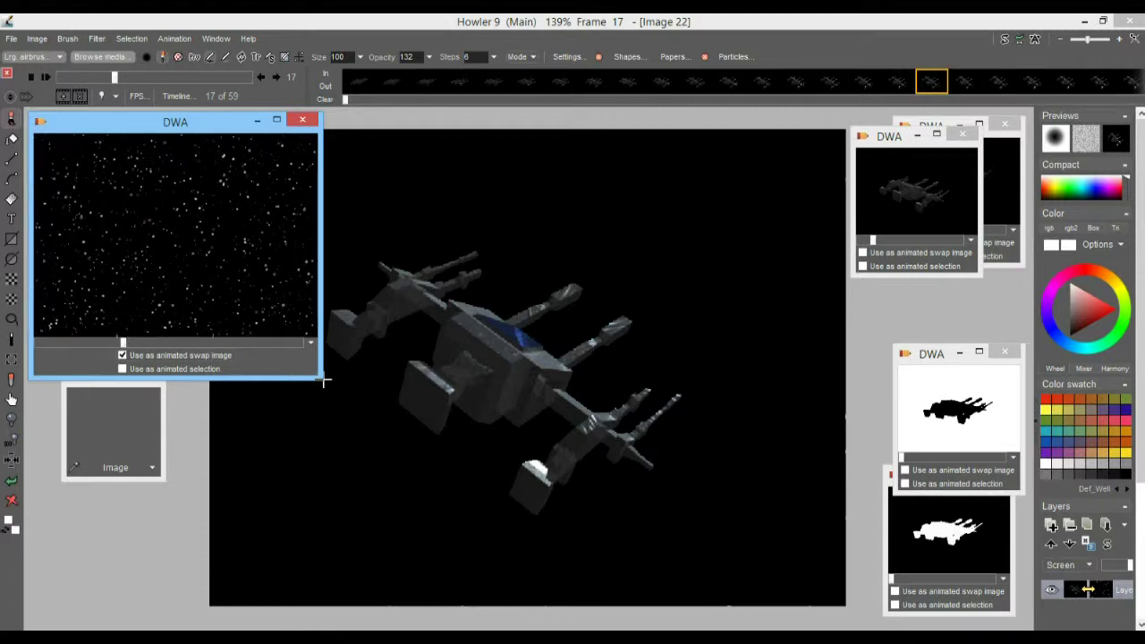
drag(318, 379, 213, 287)
At frame 32, reset the Adjust value filter and try whitening the spaceship with value 200, contrast 110 and gamma 62.
drag(108, 77, 168, 85)
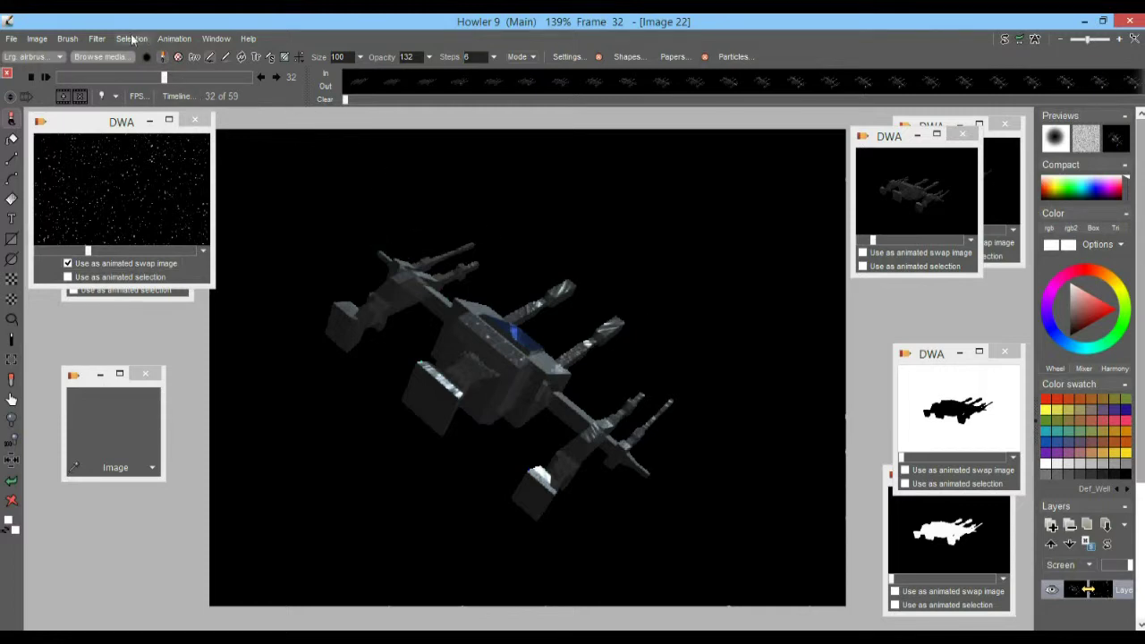
click(97, 40)
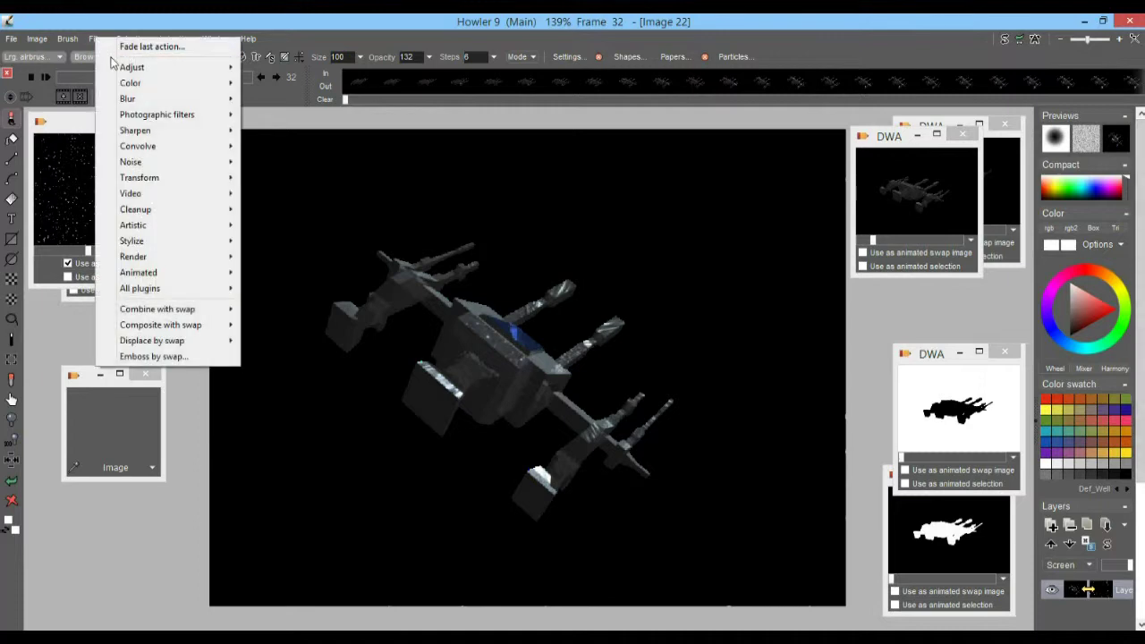
mouse_move(124, 86)
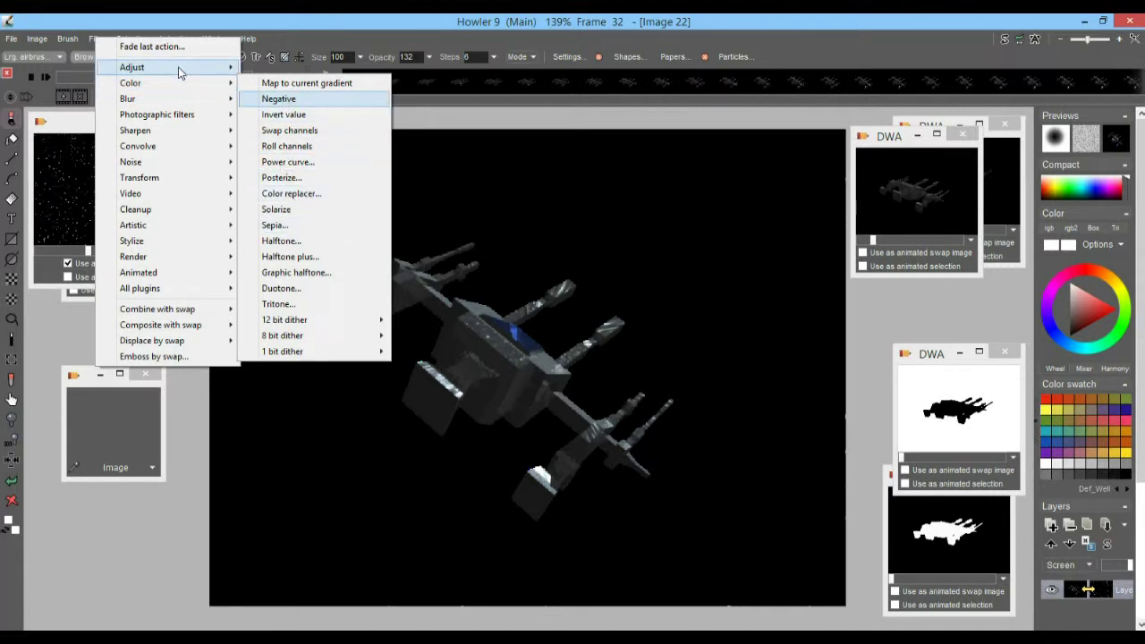
mouse_move(190, 67)
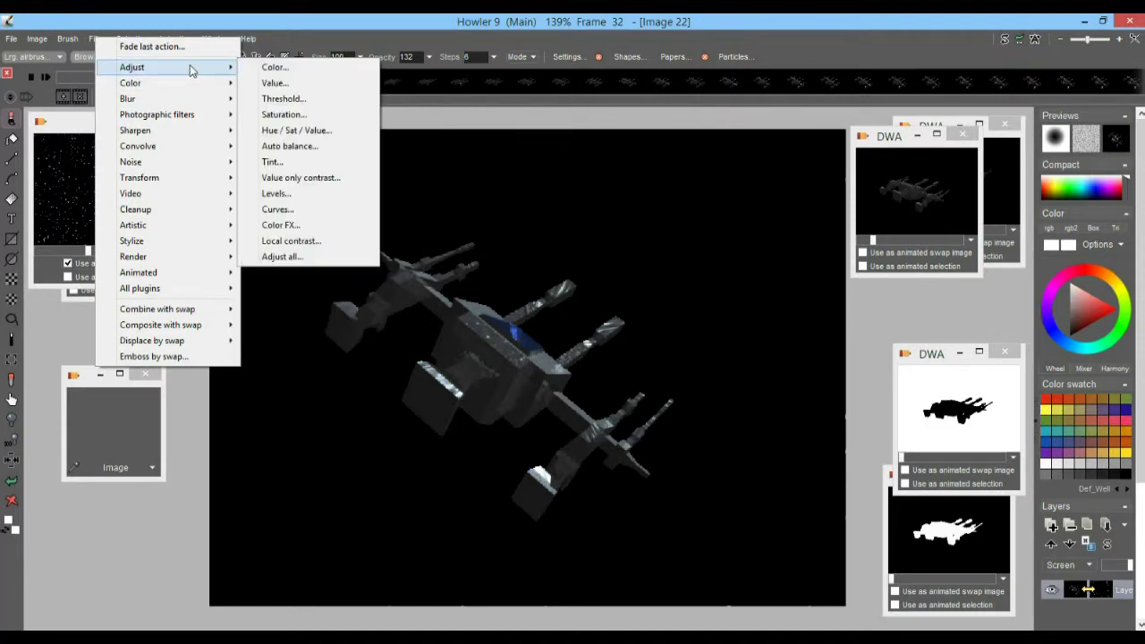
click(273, 83)
drag(506, 239, 177, 141)
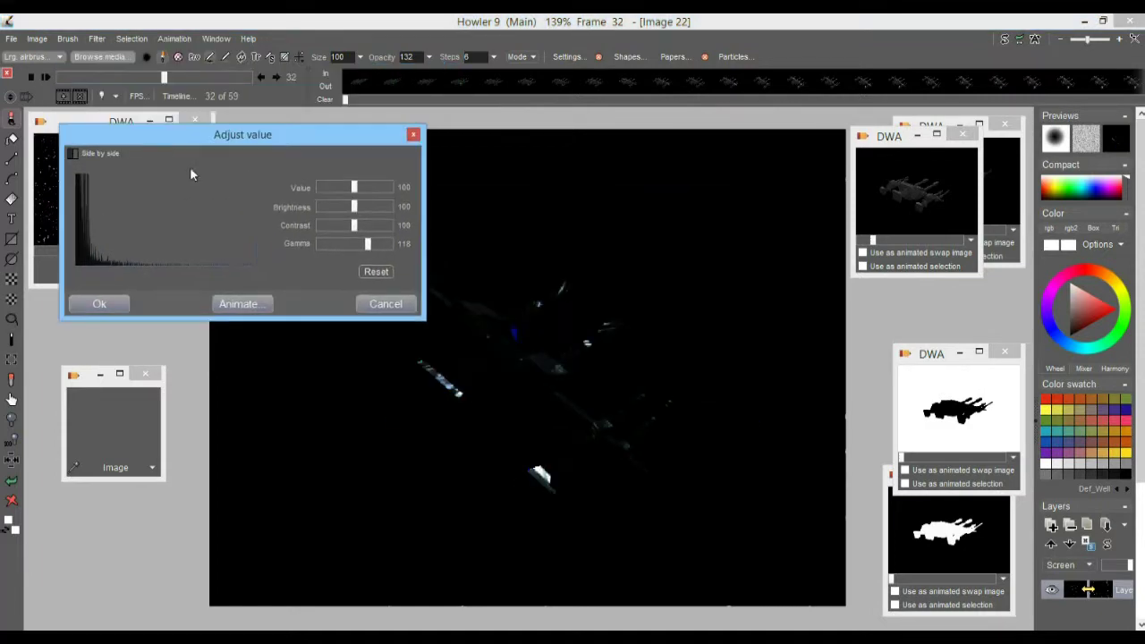
click(374, 272)
drag(354, 187, 412, 187)
mouse_move(355, 233)
mouse_down()
mouse_move(335, 226)
mouse_move(380, 226)
mouse_move(350, 229)
mouse_move(321, 248)
mouse_move(348, 246)
mouse_move(316, 253)
mouse_move(328, 257)
mouse_up()
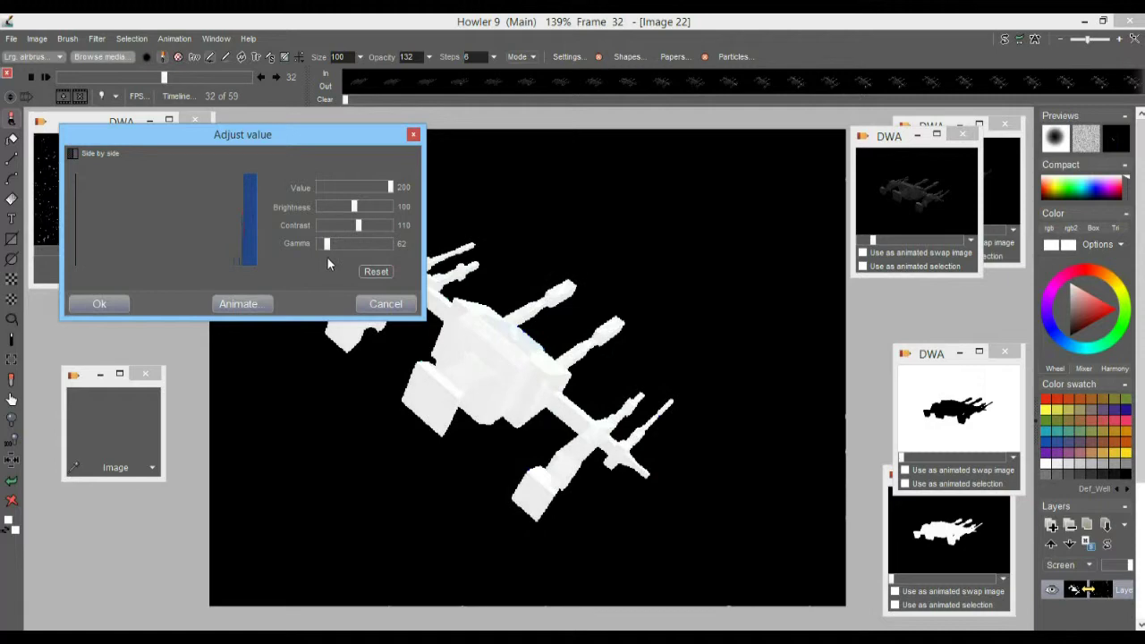
Reset the value adjustment, set value to 200 and gamma to 50, and apply it to all frames.
click(378, 271)
drag(359, 187, 394, 188)
drag(362, 241, 320, 243)
drag(348, 142, 837, 143)
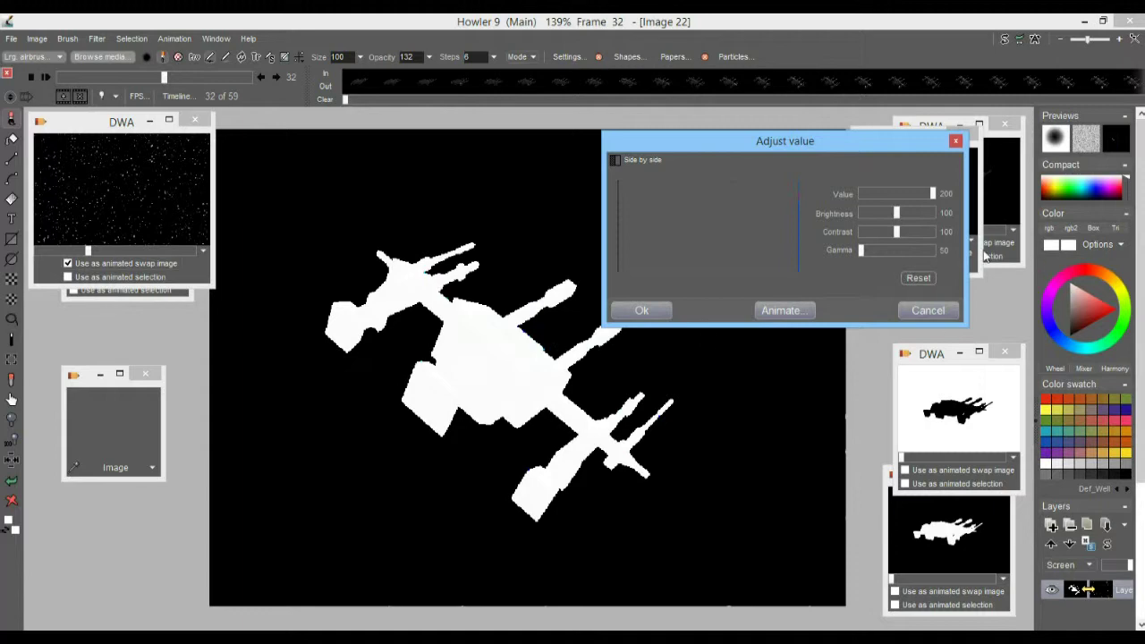
mouse_move(867, 251)
mouse_down()
mouse_move(882, 252)
mouse_move(863, 253)
mouse_up()
click(779, 311)
click(492, 395)
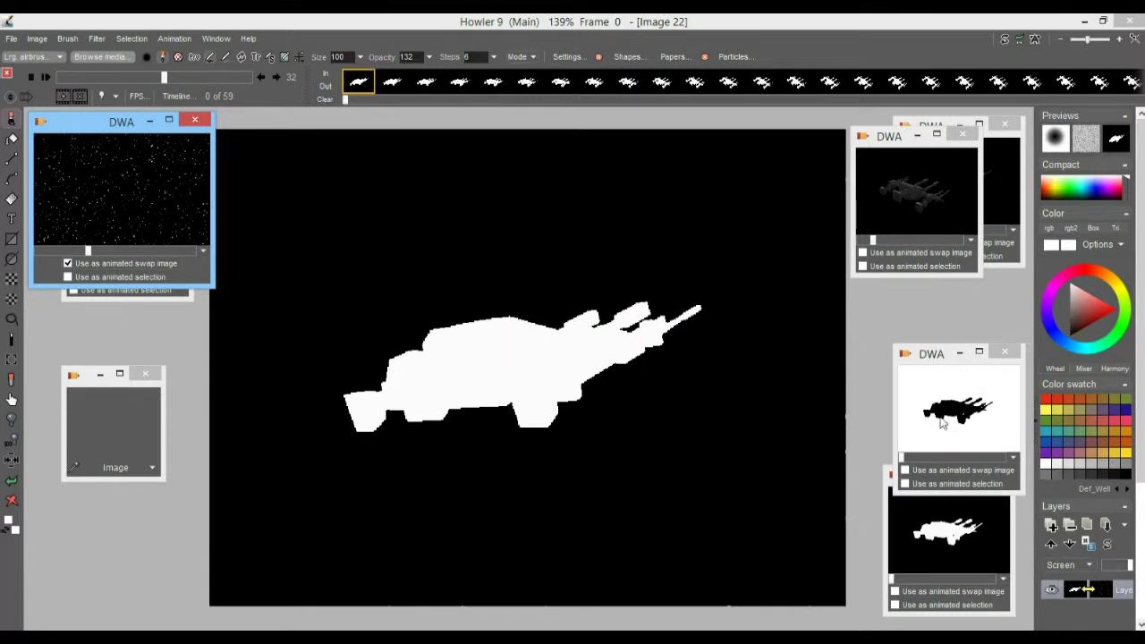
Bring the Info readout into view for checking the pixel colour values of the silhouette.
scroll(1099, 435, down, 3)
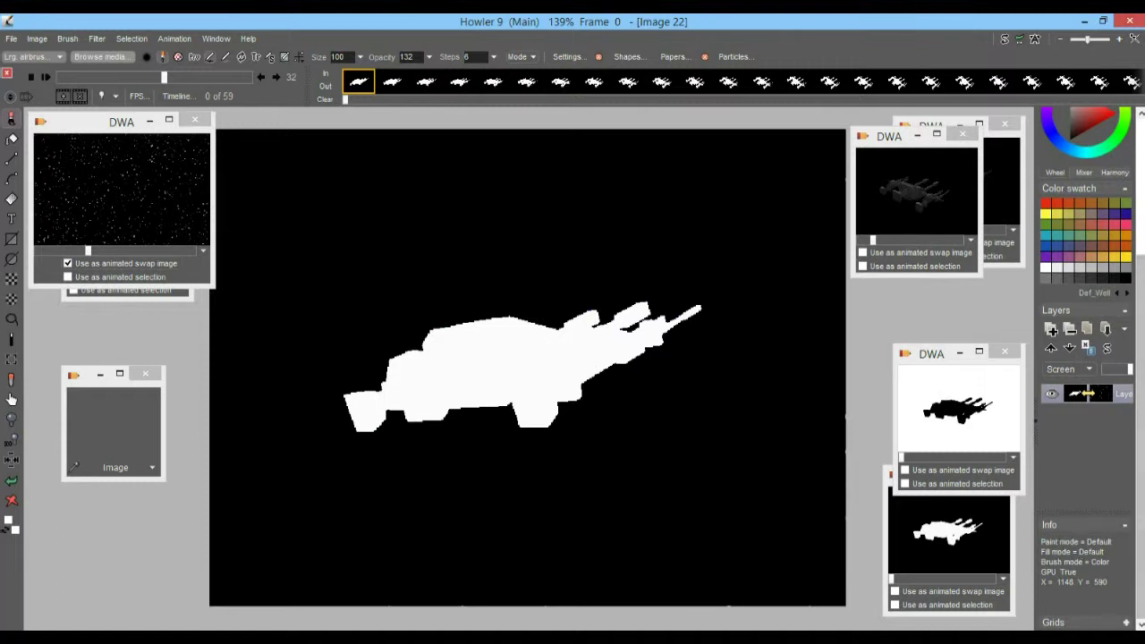
click(1124, 526)
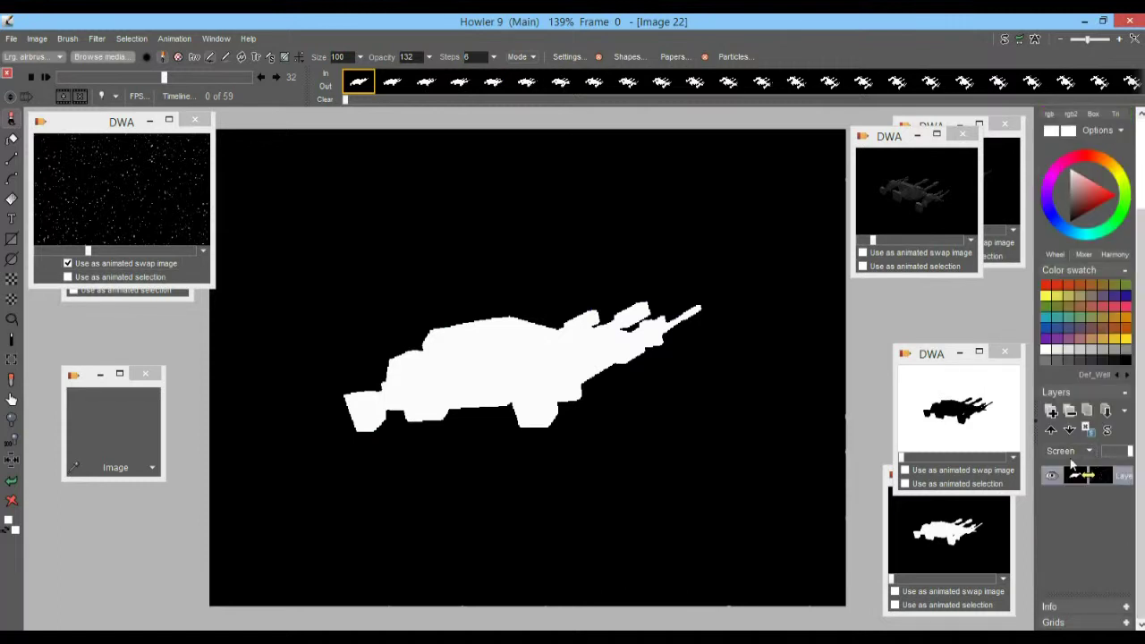
click(1126, 608)
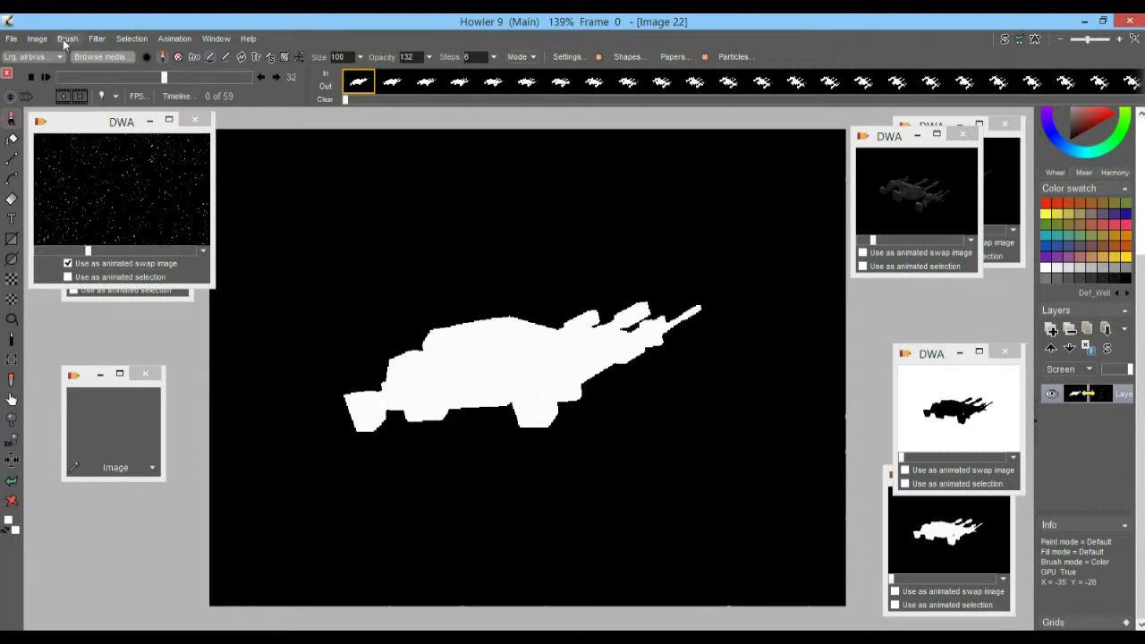
Expand the dynamic range of the silhouette across the whole animation.
click(36, 39)
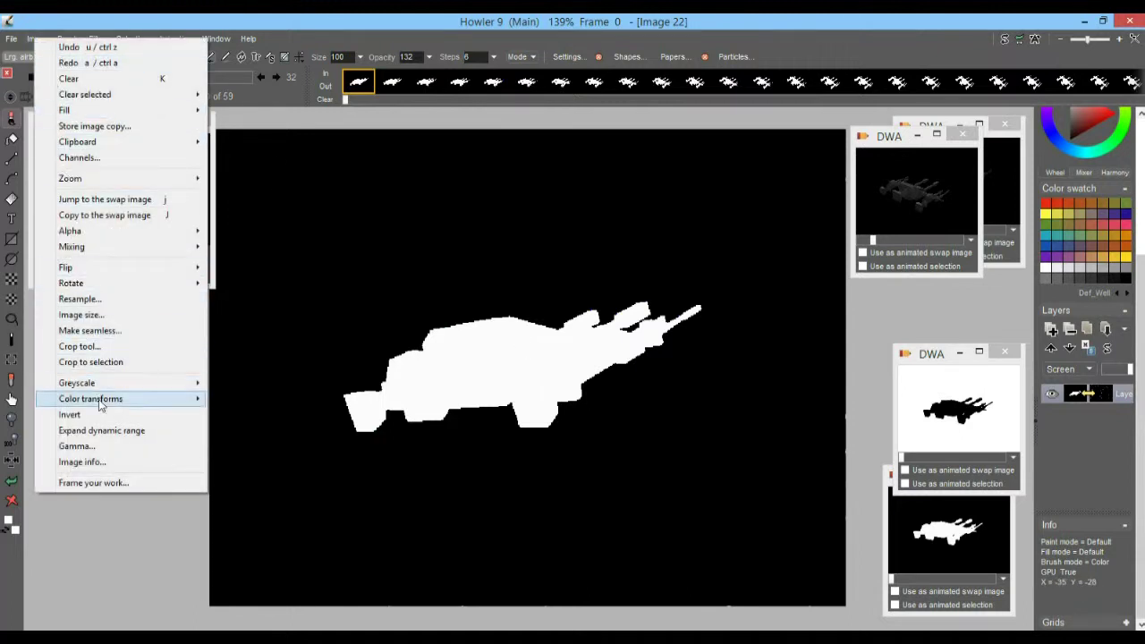
click(102, 430)
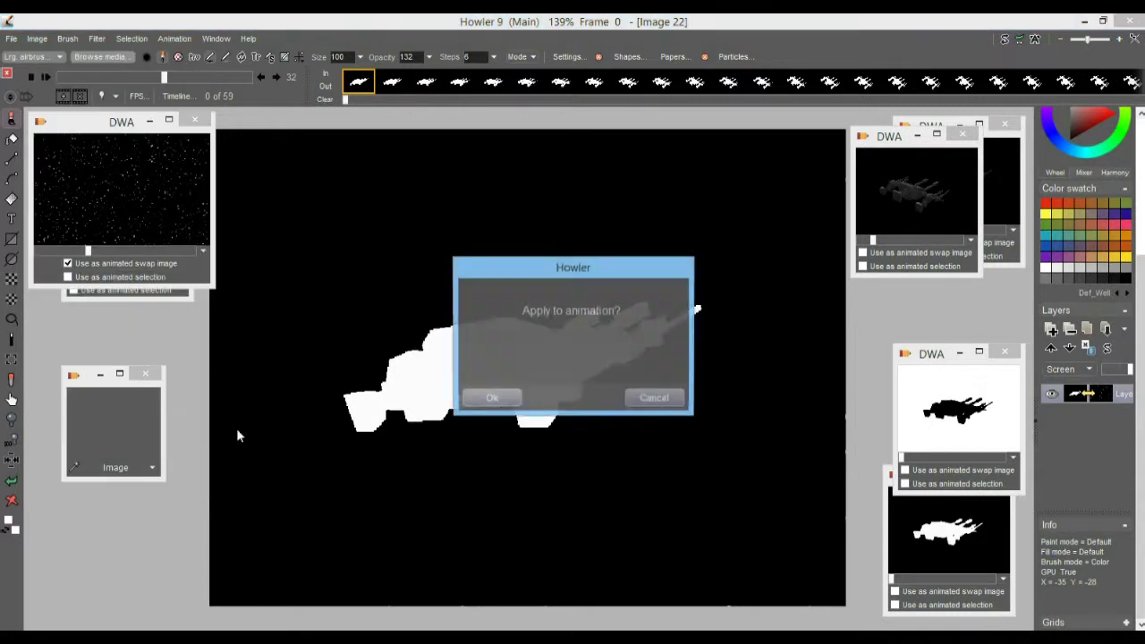
click(497, 401)
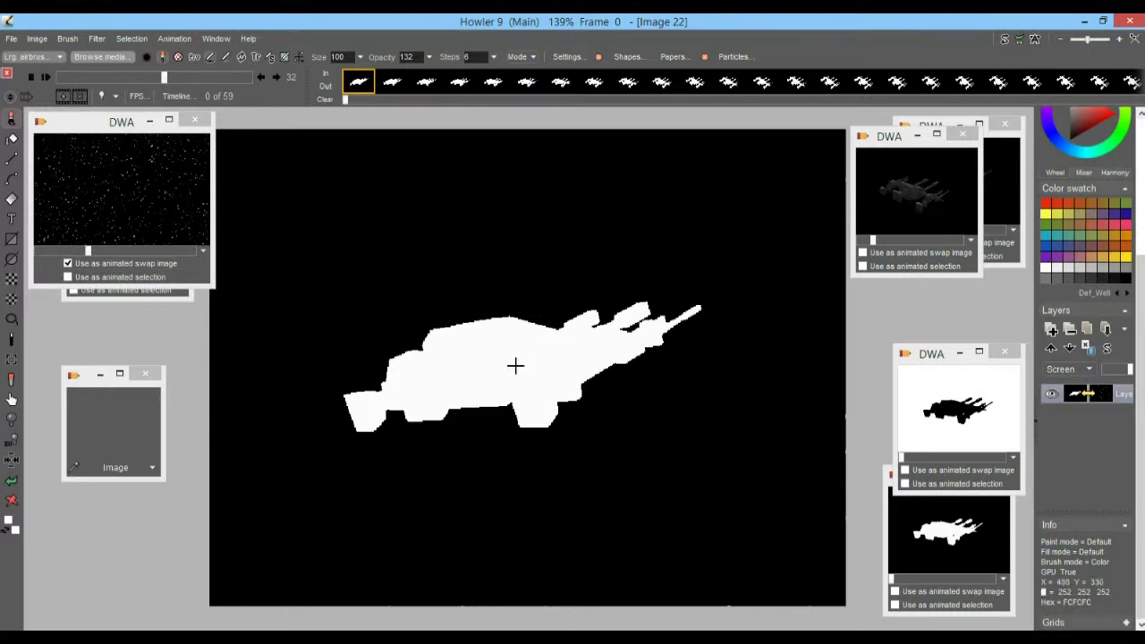
Try low and high Threshold levels on the silhouette, and apply a threshold of 118 to all frames.
click(95, 39)
mouse_move(133, 74)
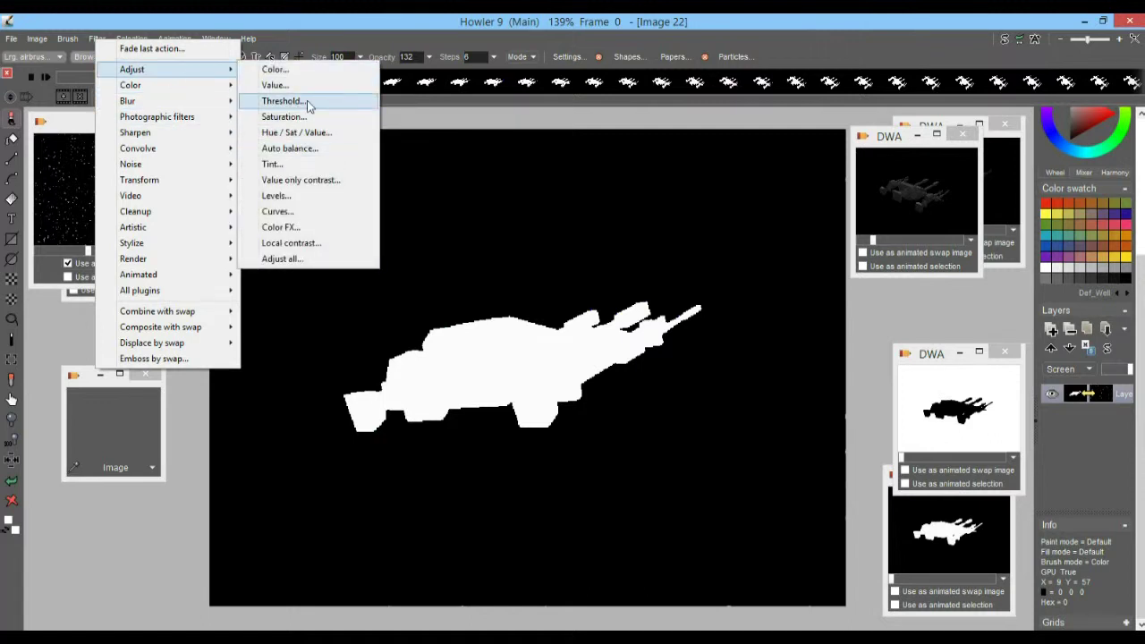
click(307, 102)
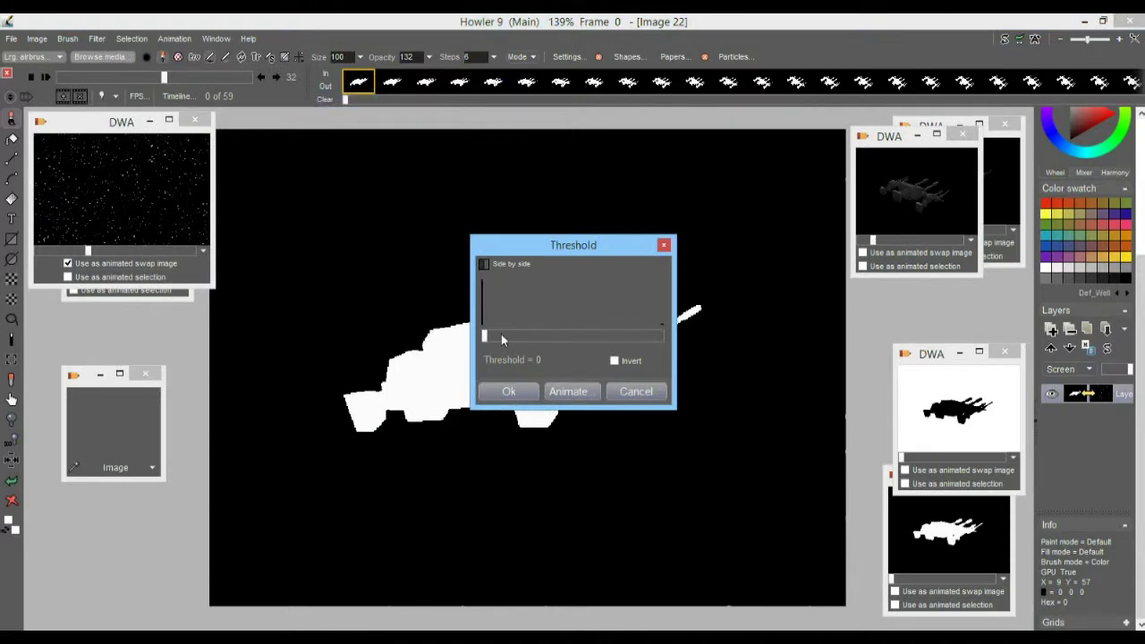
mouse_move(483, 337)
mouse_down()
mouse_move(671, 355)
mouse_move(591, 335)
mouse_move(486, 342)
mouse_up()
drag(658, 346, 660, 340)
drag(570, 242, 864, 153)
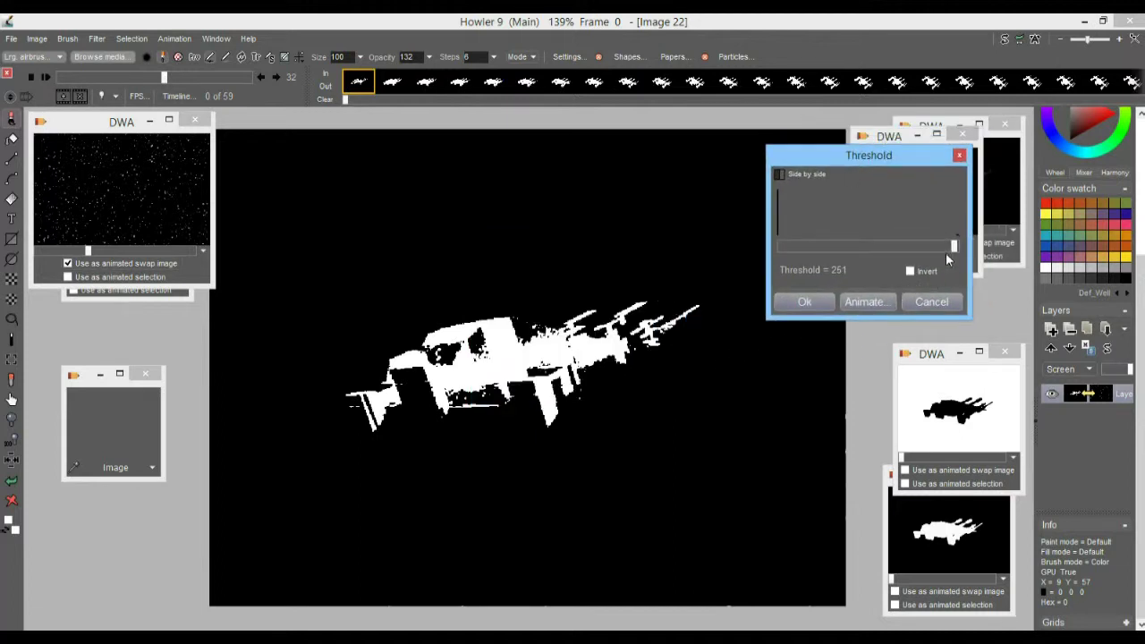
drag(955, 249, 861, 249)
click(874, 305)
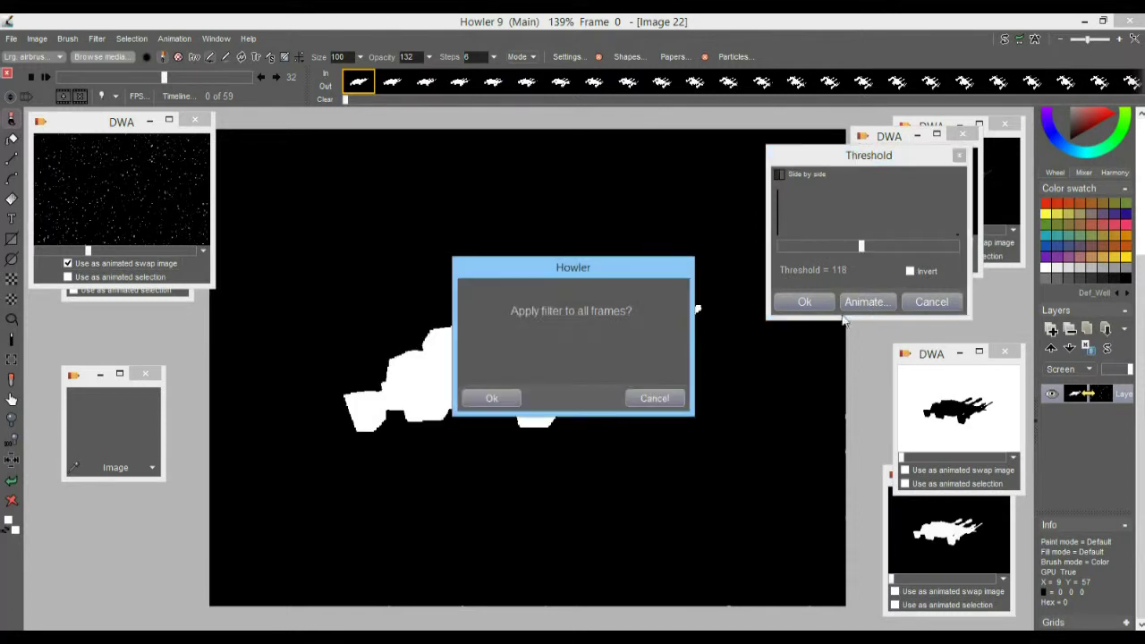
click(483, 401)
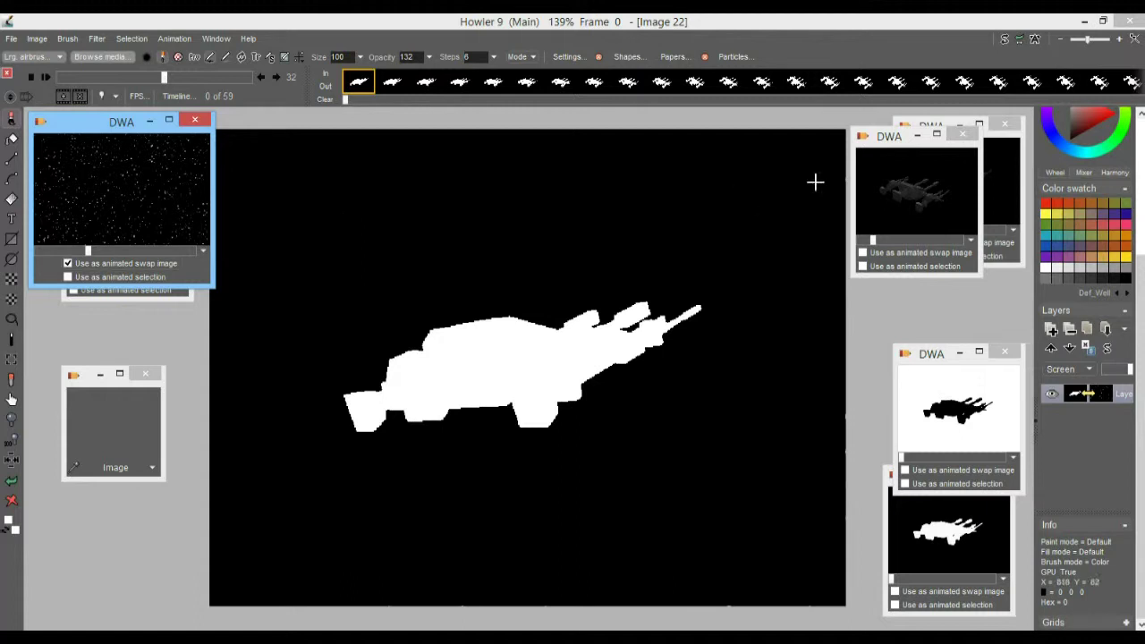
Restore the stored spaceship animation over the current one and apply a Threshold of 0 to all its frames.
double_click(917, 186)
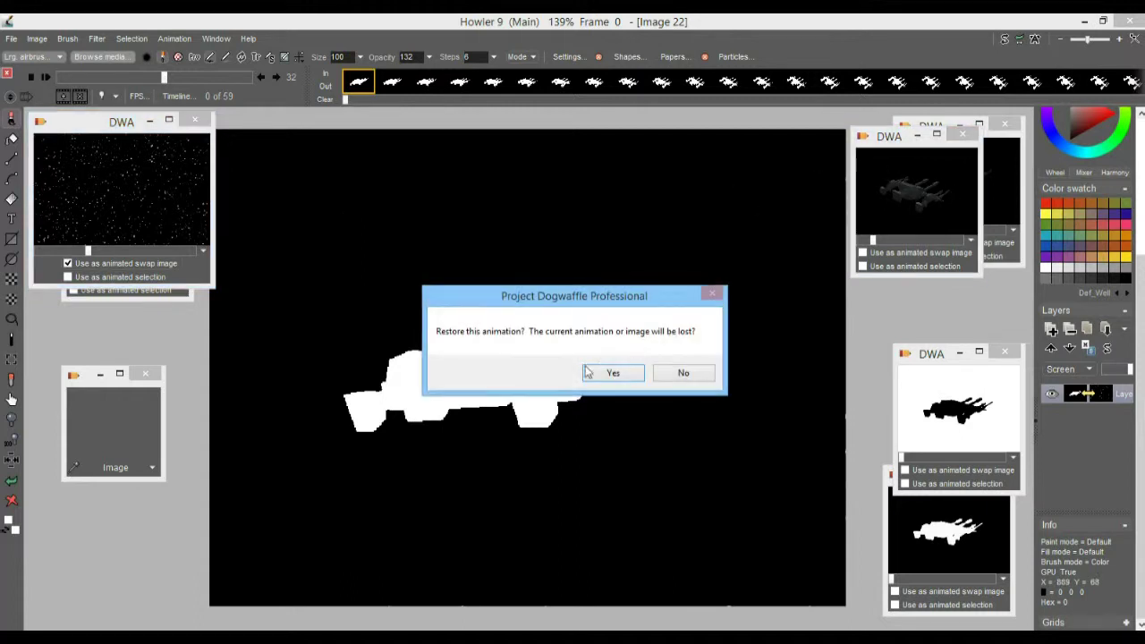
click(612, 373)
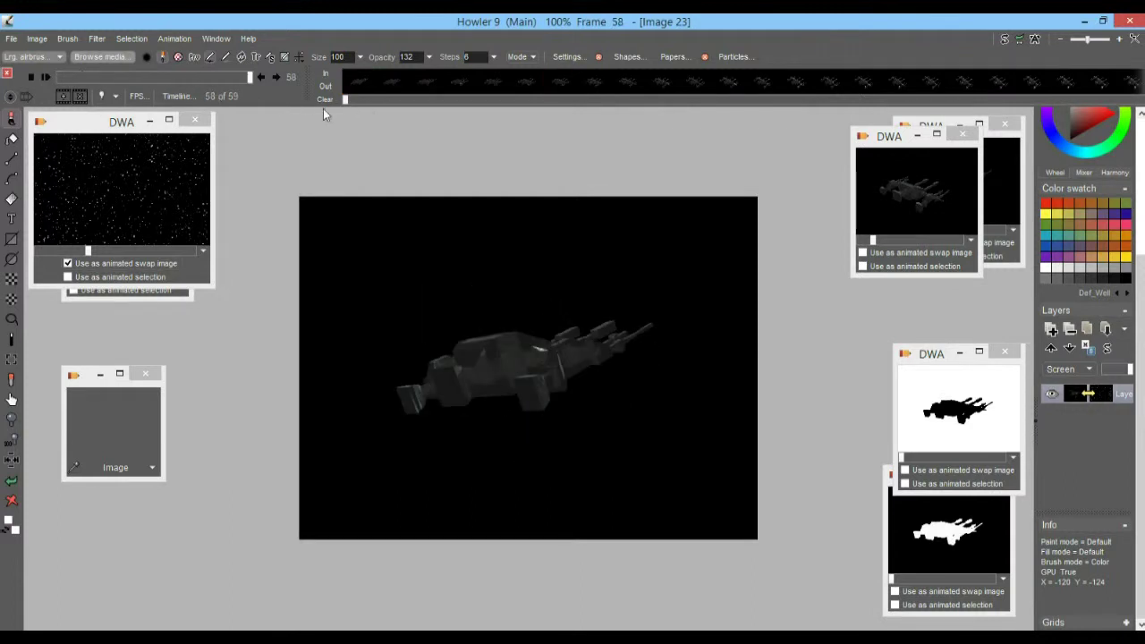
click(100, 40)
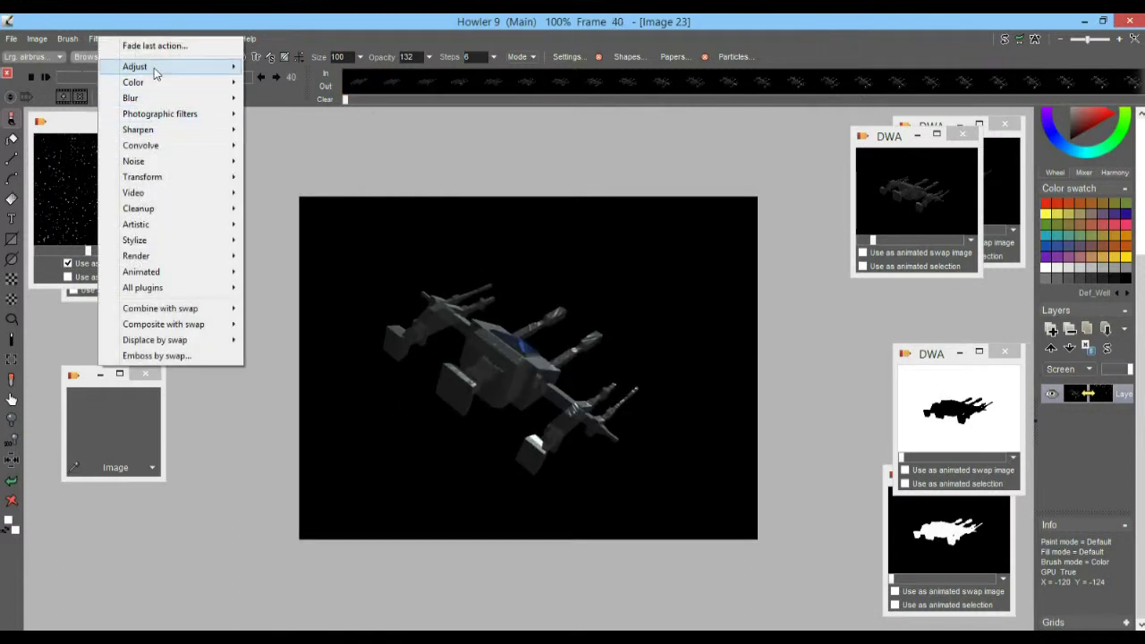
mouse_move(157, 74)
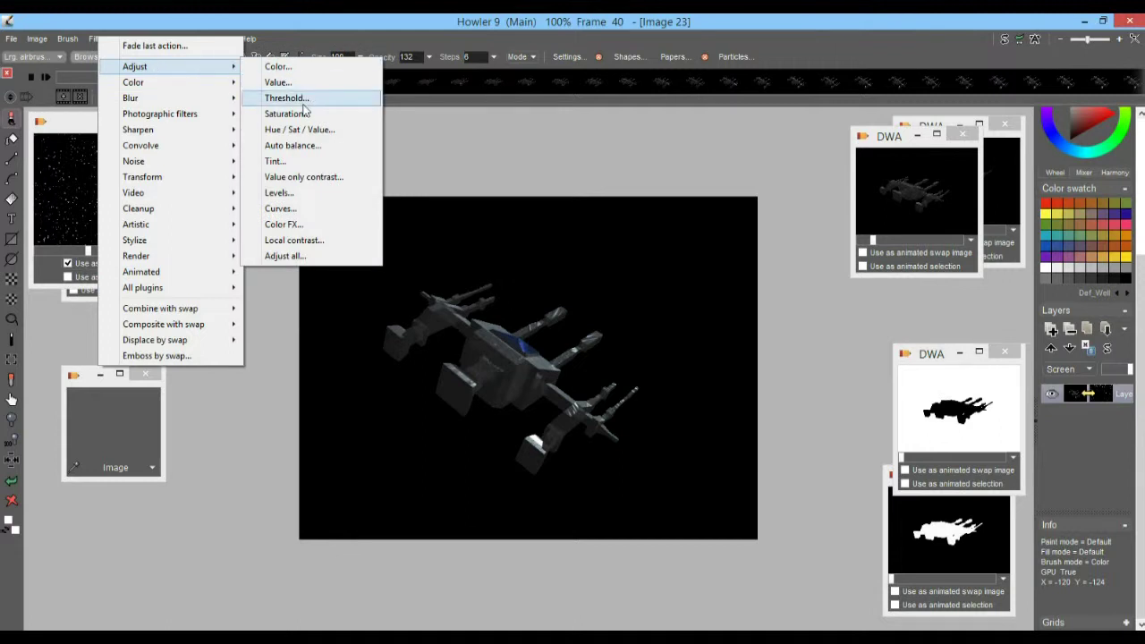
click(353, 97)
drag(545, 250, 257, 241)
drag(277, 322, 188, 328)
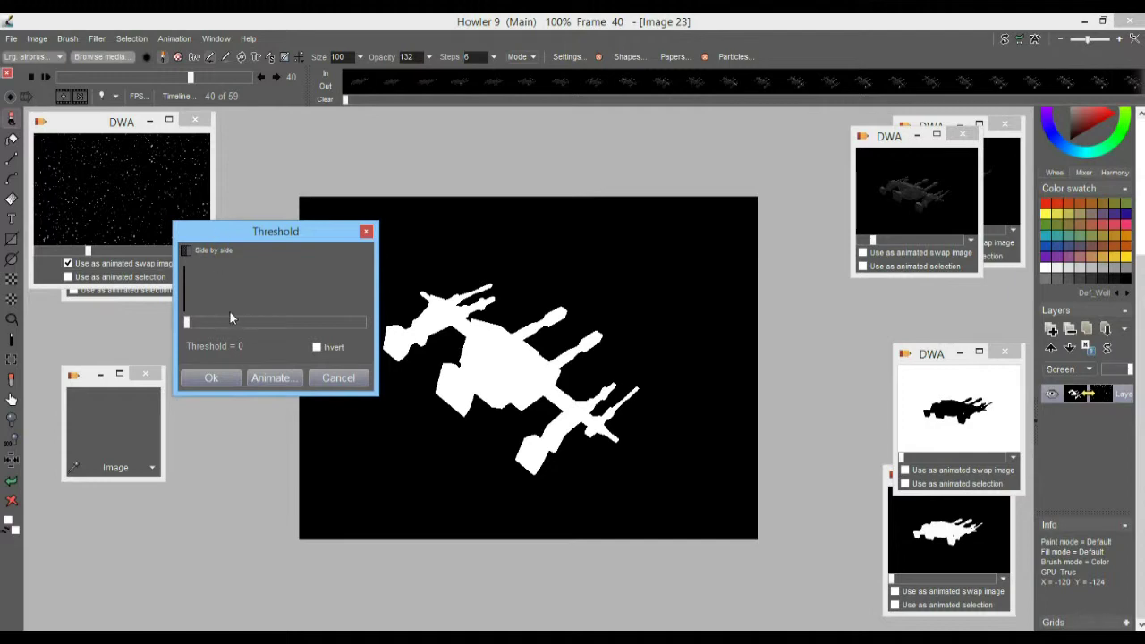
click(269, 378)
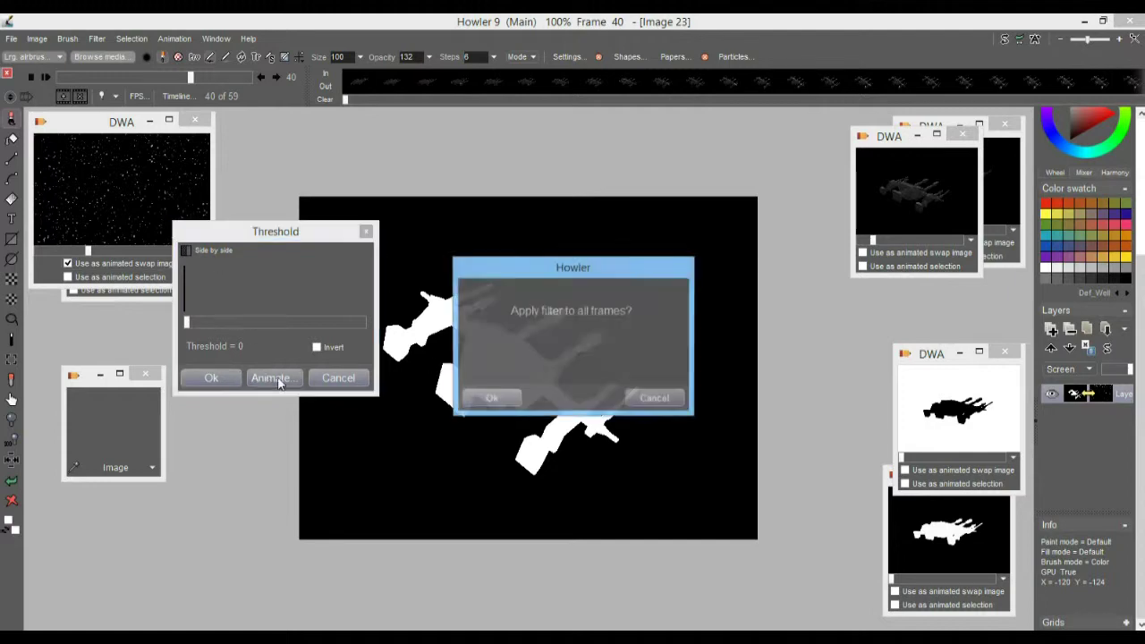
click(523, 394)
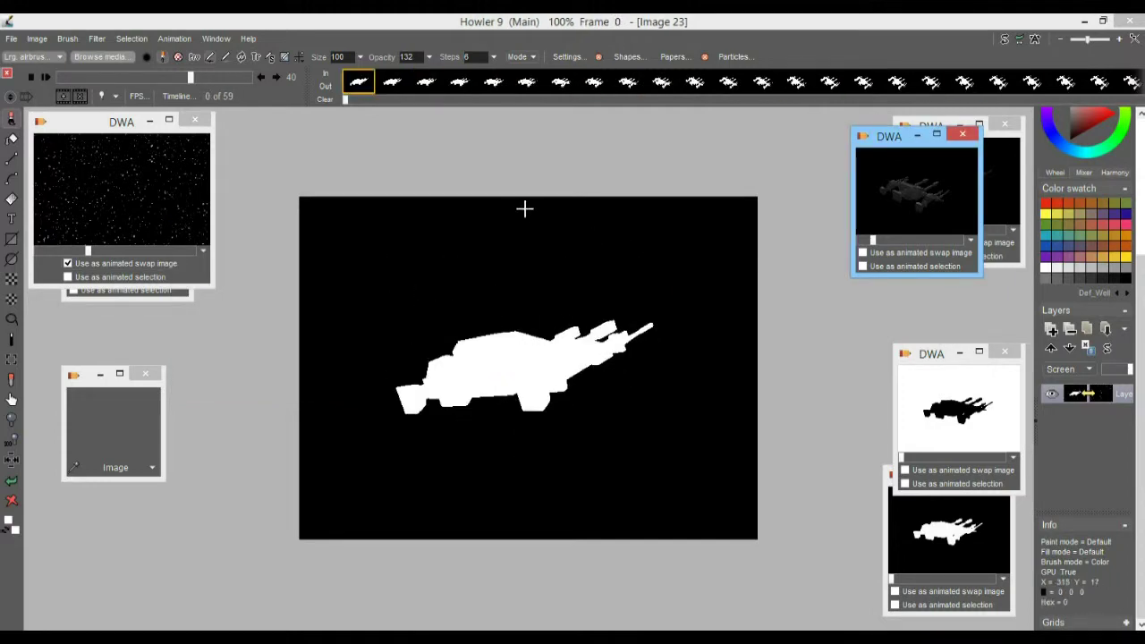
Examine the edges of the white spaceship mask at frame 31 at 1000% magnification.
mouse_move(179, 79)
mouse_down()
mouse_move(187, 86)
mouse_move(98, 83)
mouse_move(175, 76)
mouse_move(165, 79)
mouse_up()
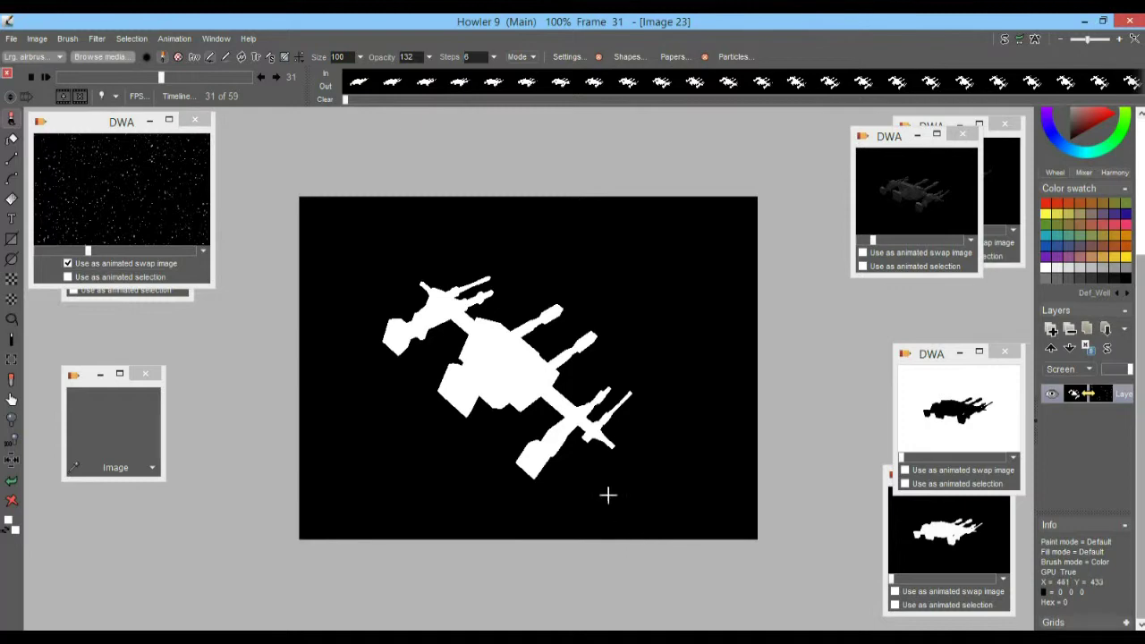
scroll(609, 493, up, 5)
scroll(752, 420, up, 4)
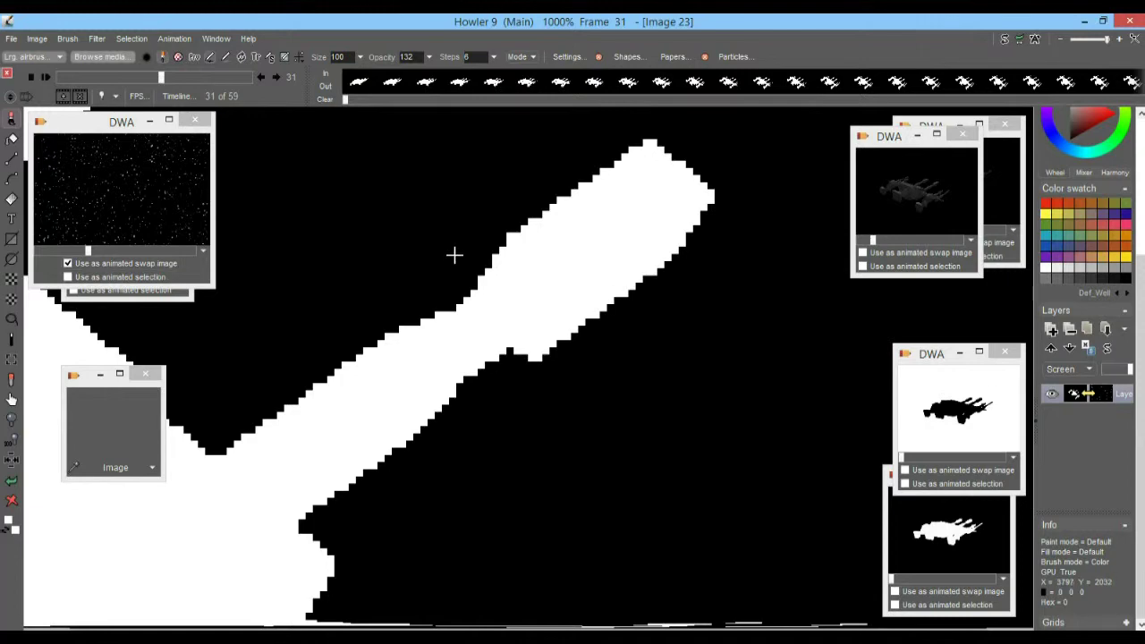
click(97, 39)
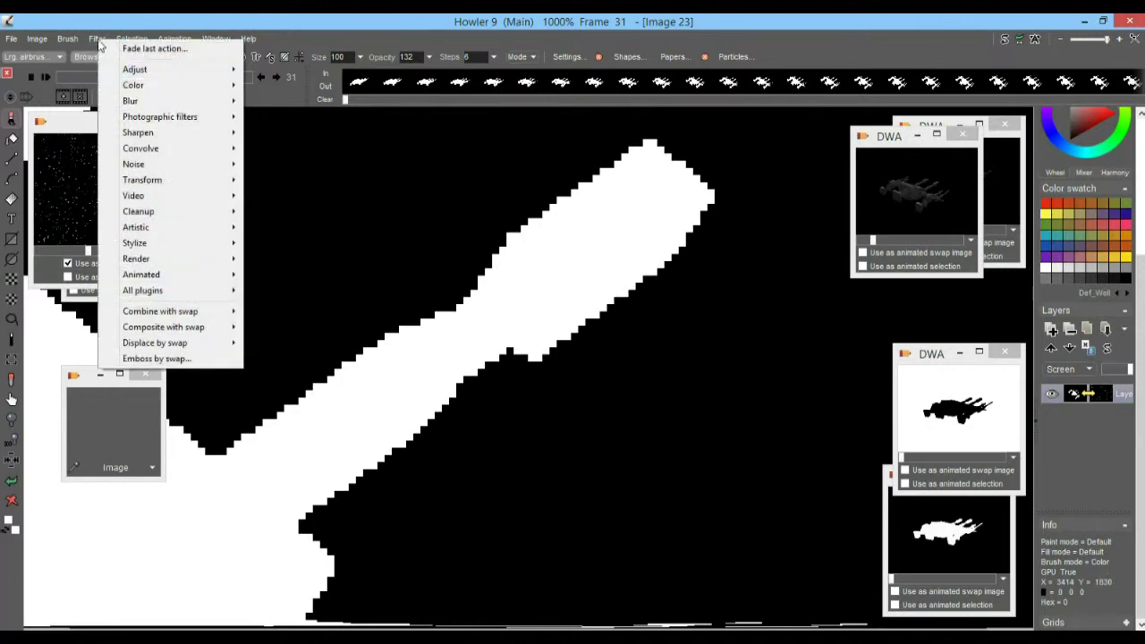
mouse_move(135, 101)
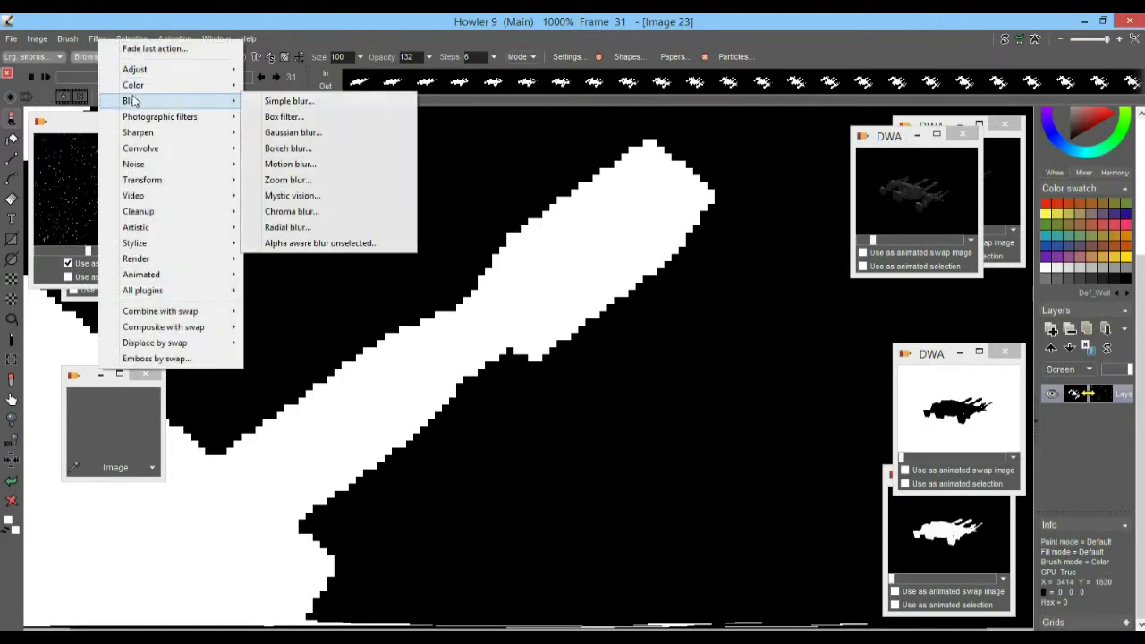
click(271, 103)
drag(560, 320, 524, 327)
click(519, 368)
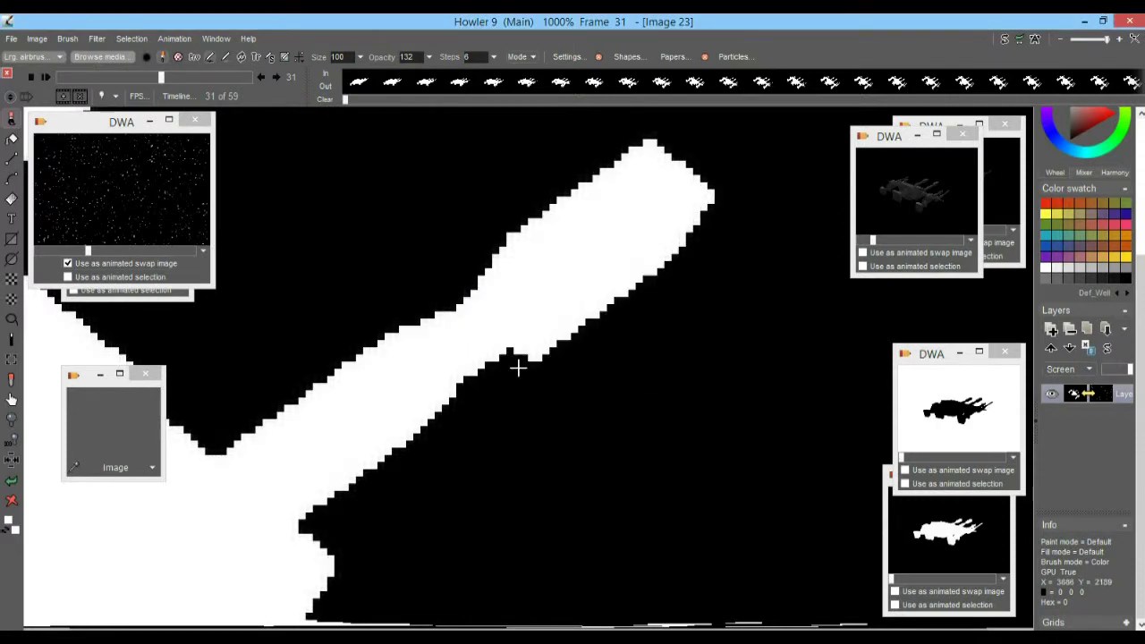
click(96, 39)
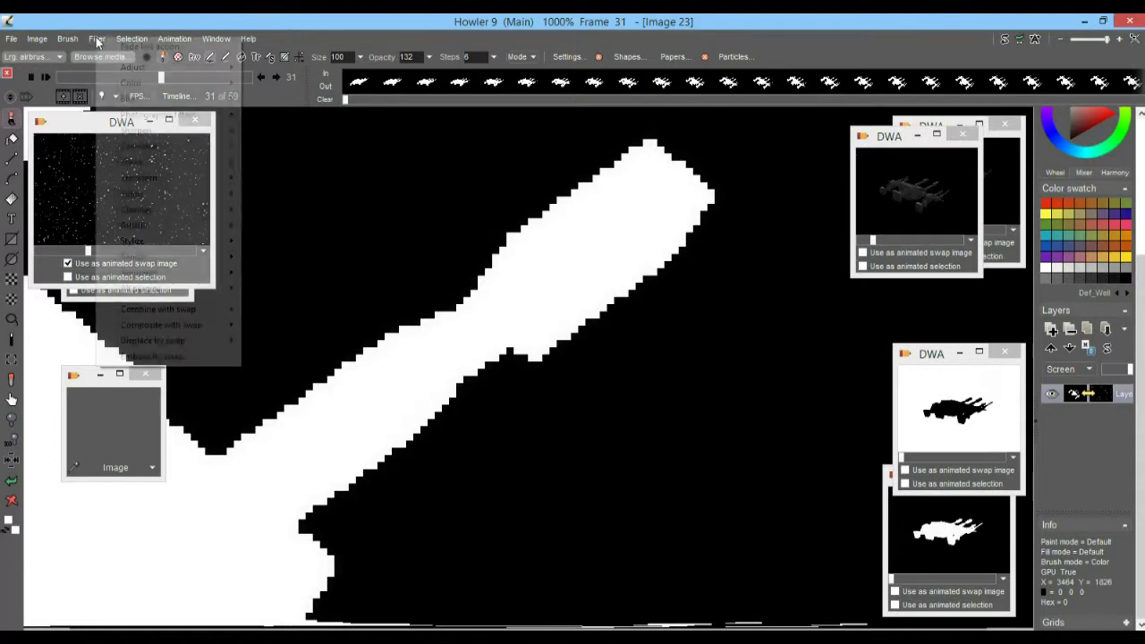
mouse_move(156, 68)
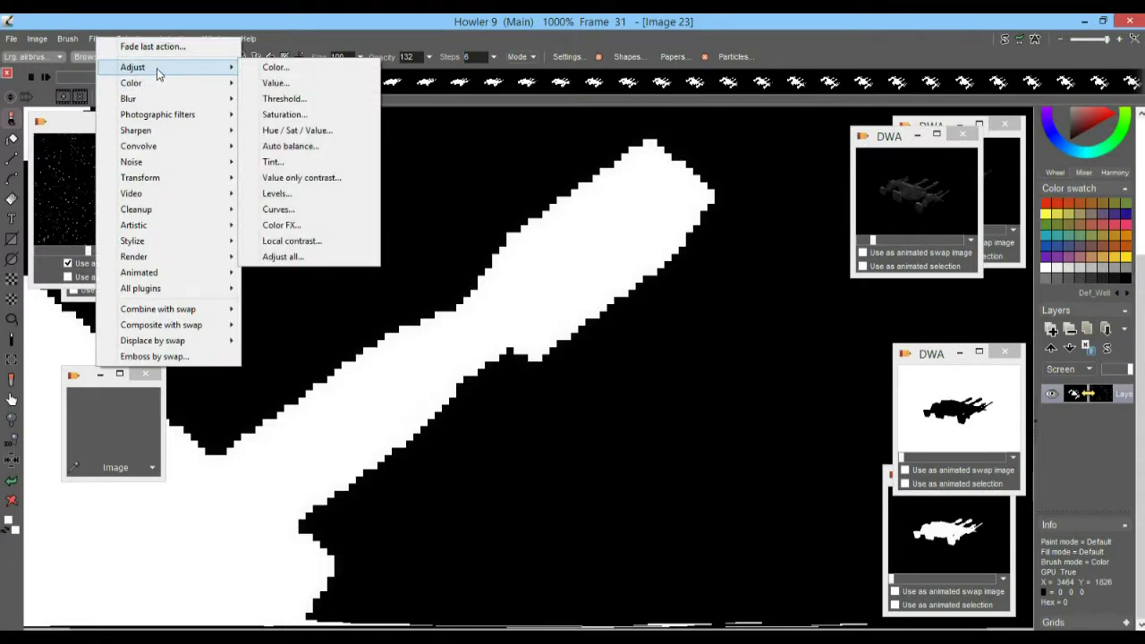
click(284, 100)
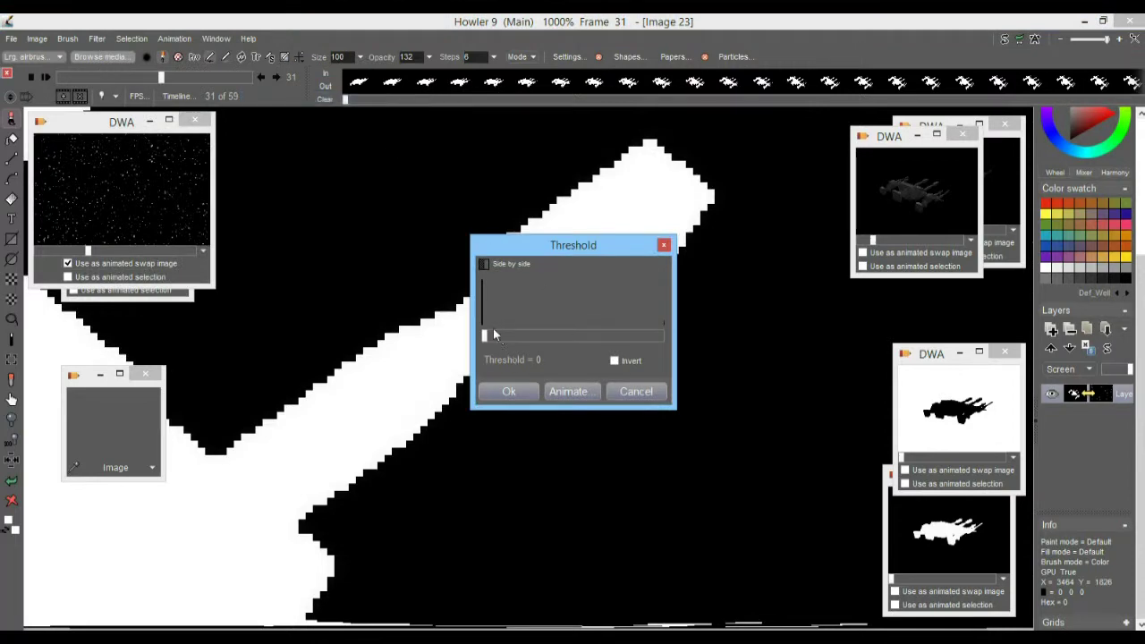
drag(521, 332, 579, 337)
click(631, 391)
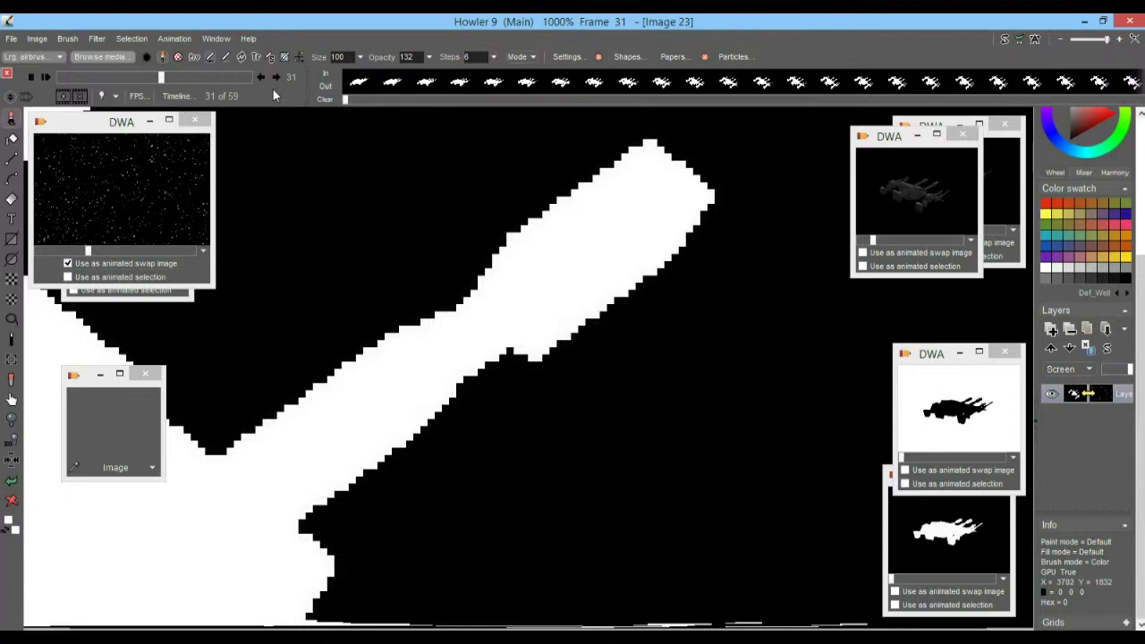
Apply a simple blur to the white spaceship mask in all frames of the animation to soften its edges.
click(94, 40)
mouse_move(143, 98)
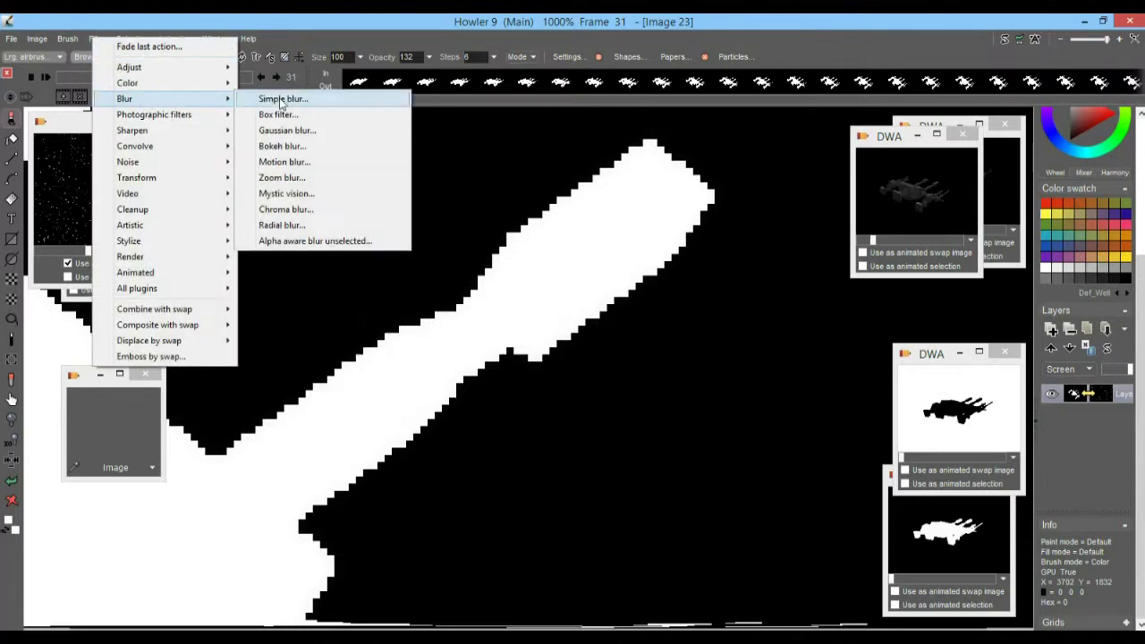
click(280, 99)
drag(525, 324, 588, 324)
click(573, 368)
click(497, 387)
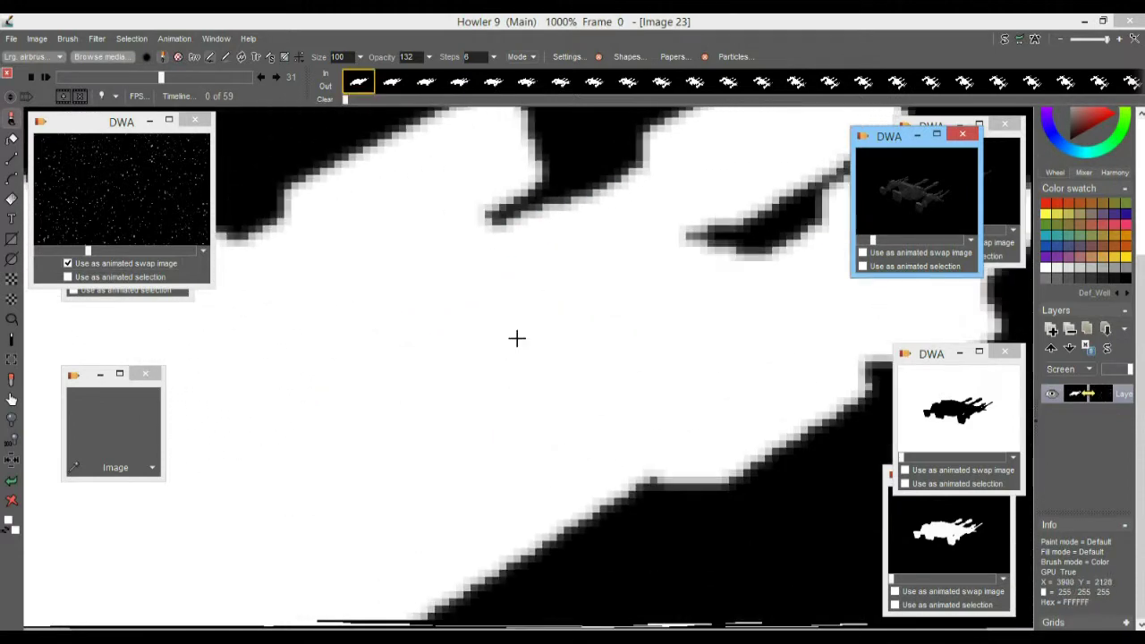
Try raised value and contrast levels on the blurred mask, reset them, and apply a gamma of 128 to all frames.
drag(611, 339, 386, 347)
drag(365, 271, 588, 289)
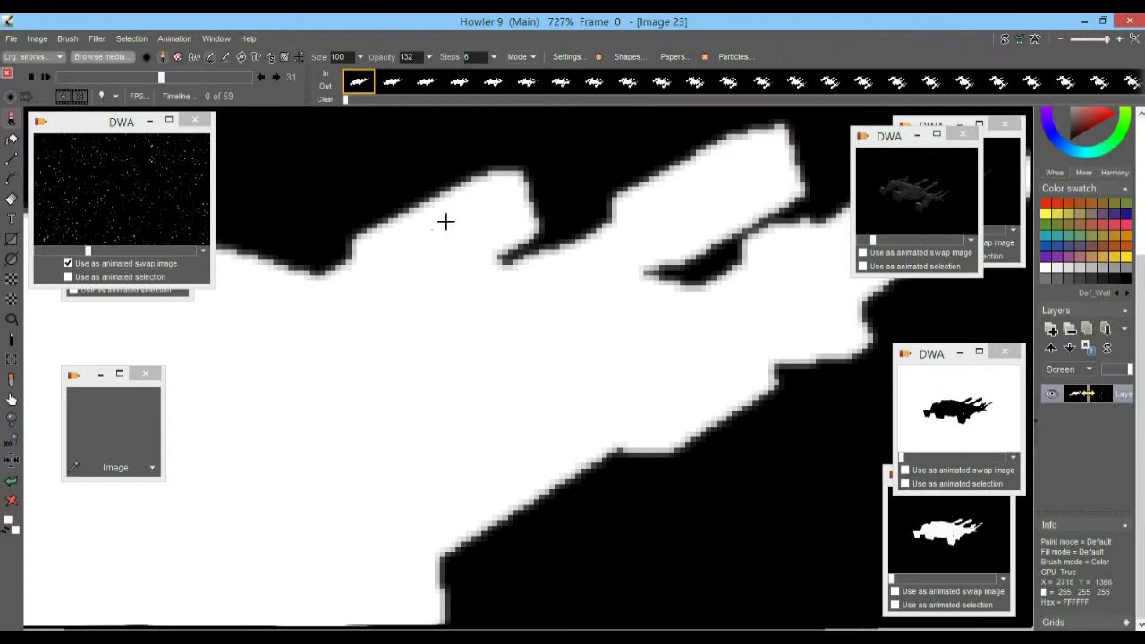
click(97, 39)
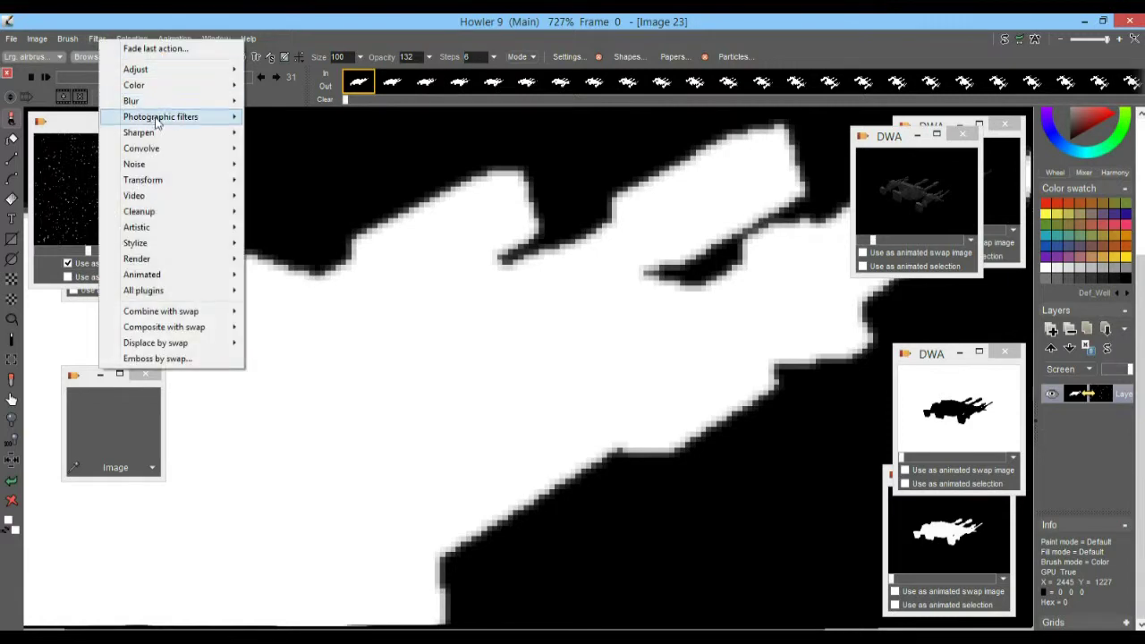
mouse_move(155, 90)
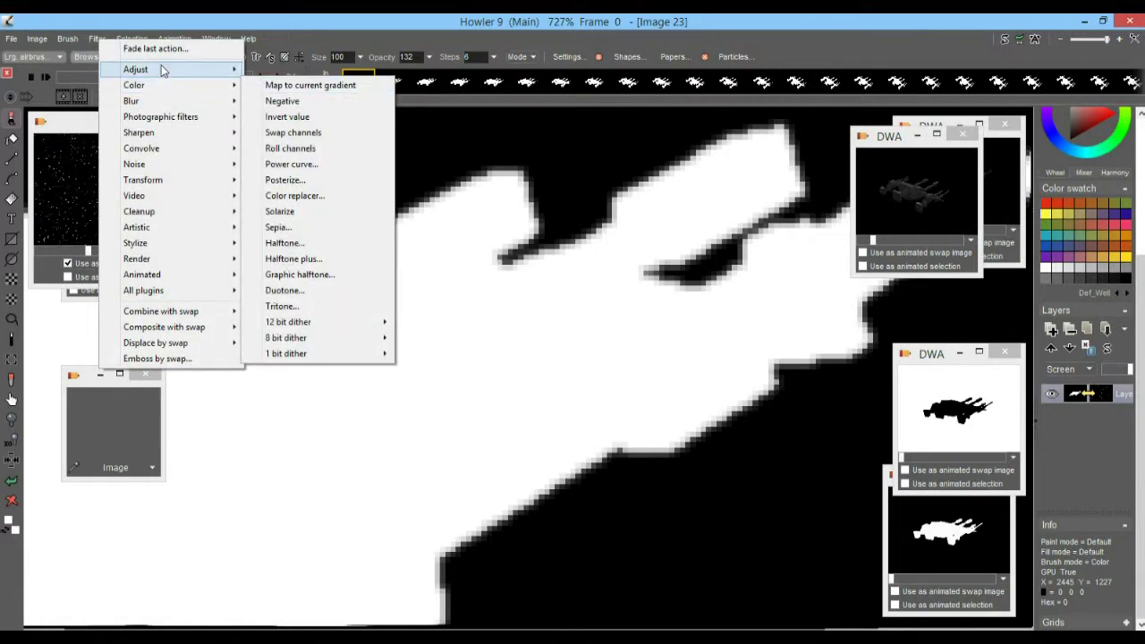
mouse_move(161, 68)
click(279, 85)
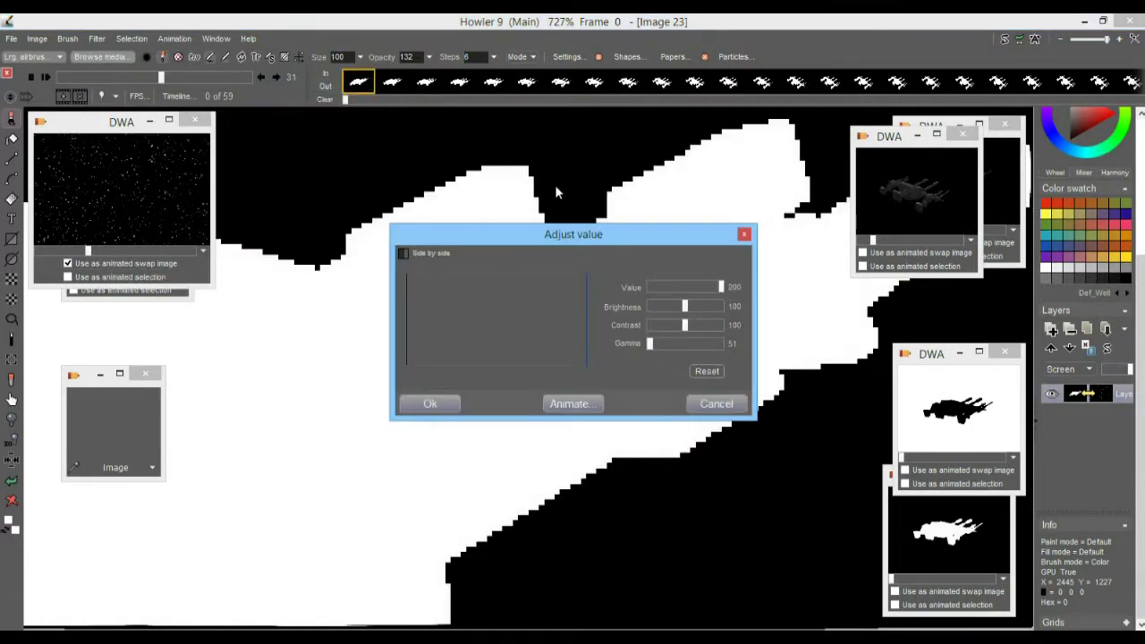
drag(569, 235, 226, 282)
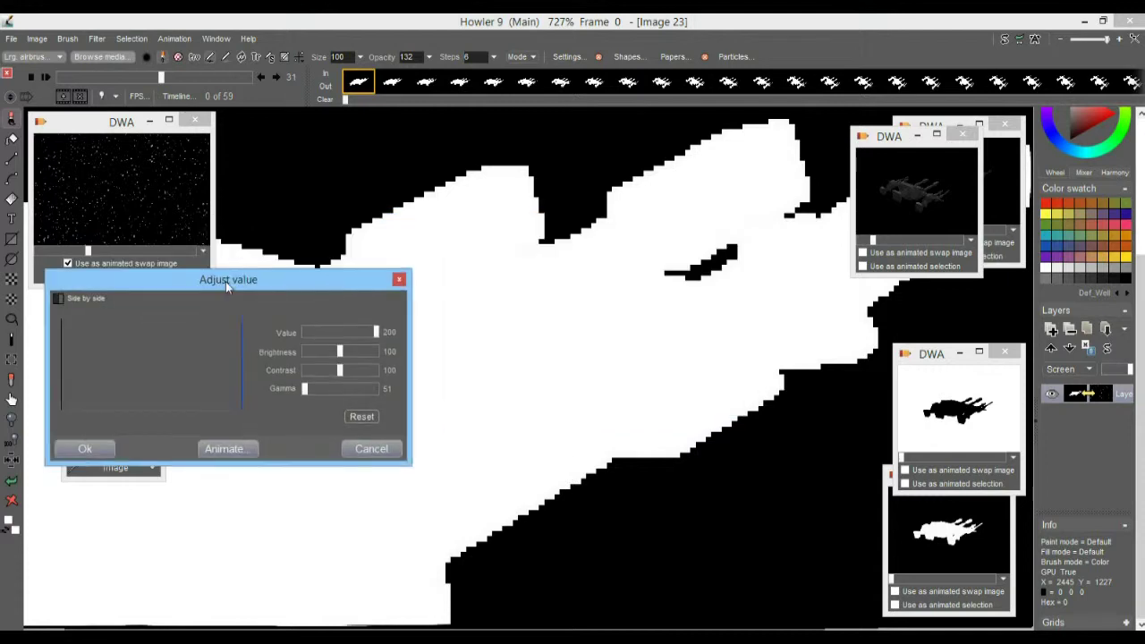
click(363, 418)
drag(342, 333, 371, 374)
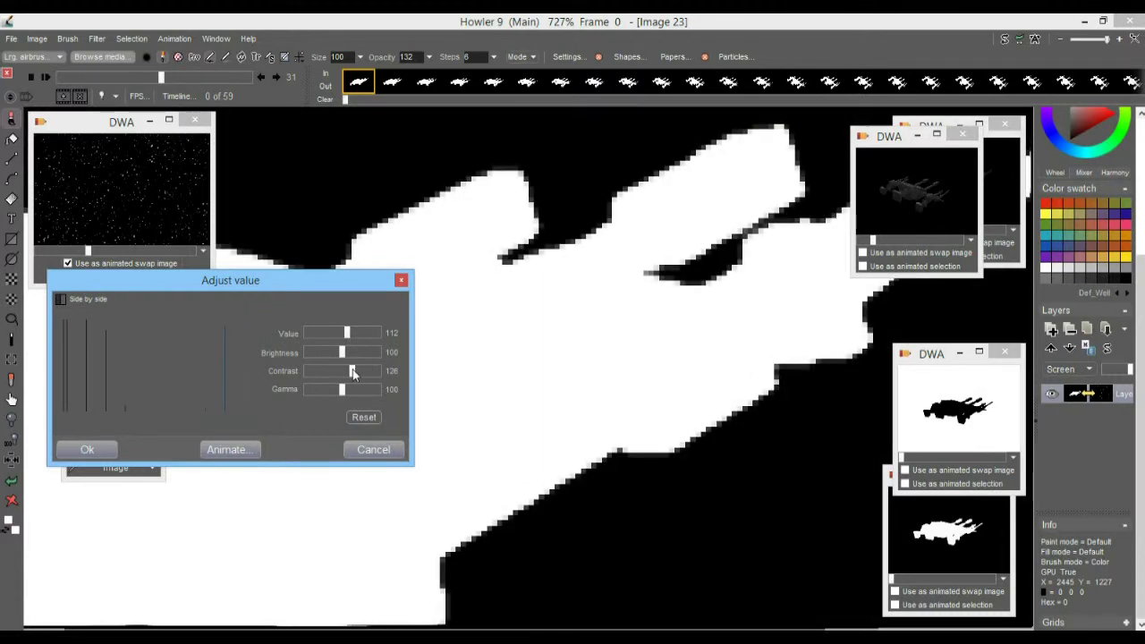
click(364, 417)
drag(340, 394, 365, 399)
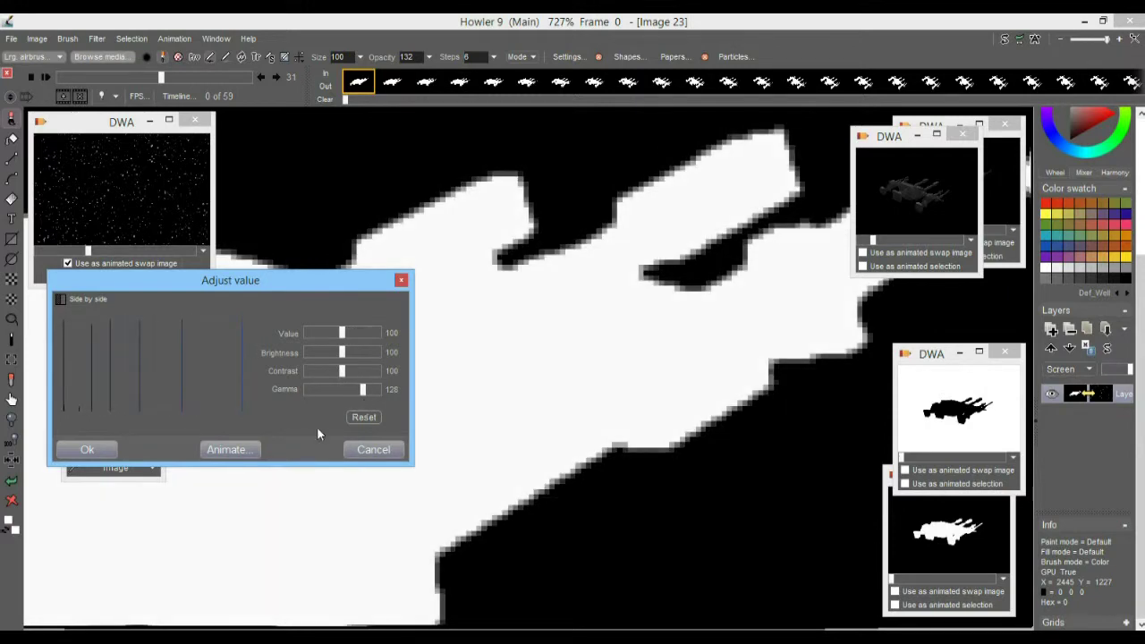
click(230, 449)
click(488, 400)
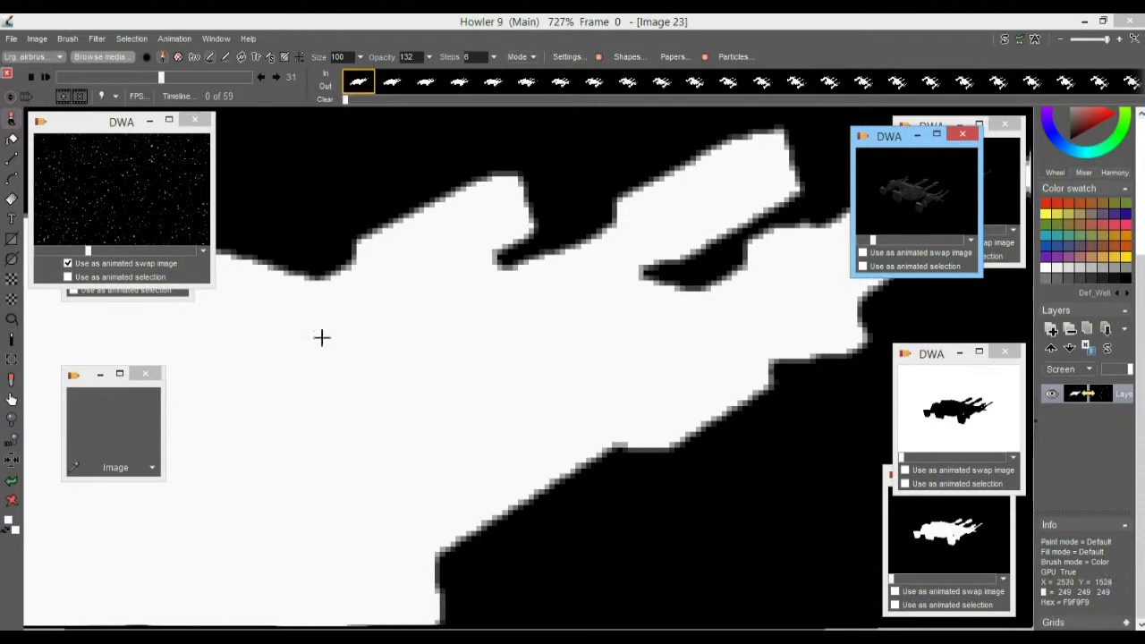
Check the whole softened mask at frame 14 and store the white-on-black mask animation as a separate copy.
scroll(660, 290, down, 5)
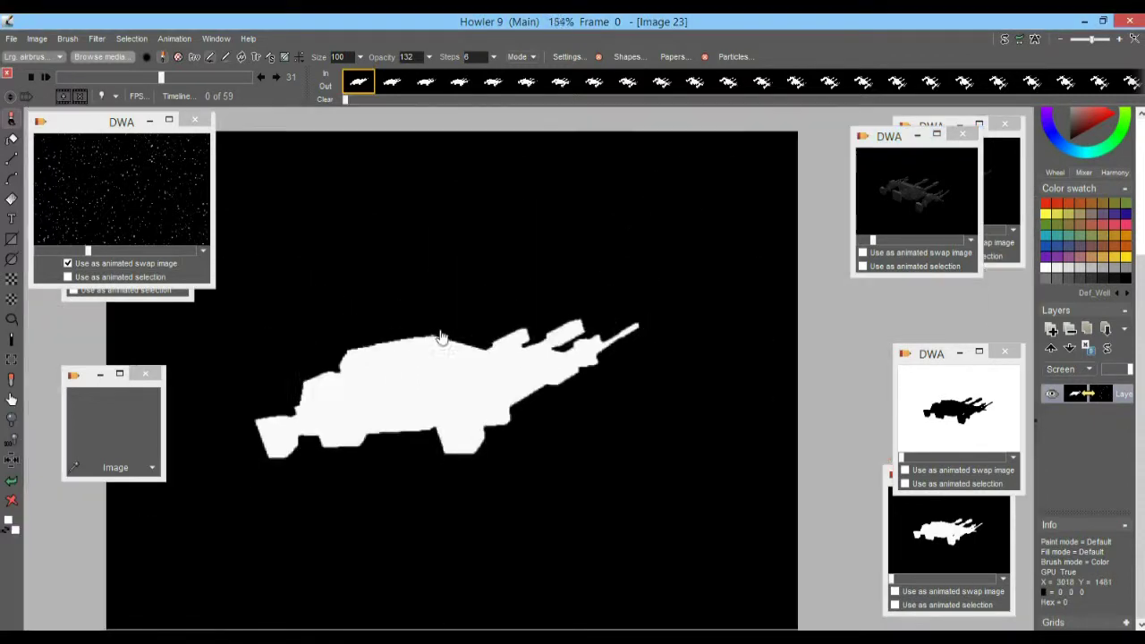
scroll(471, 312, down, 1)
scroll(491, 314, up, 3)
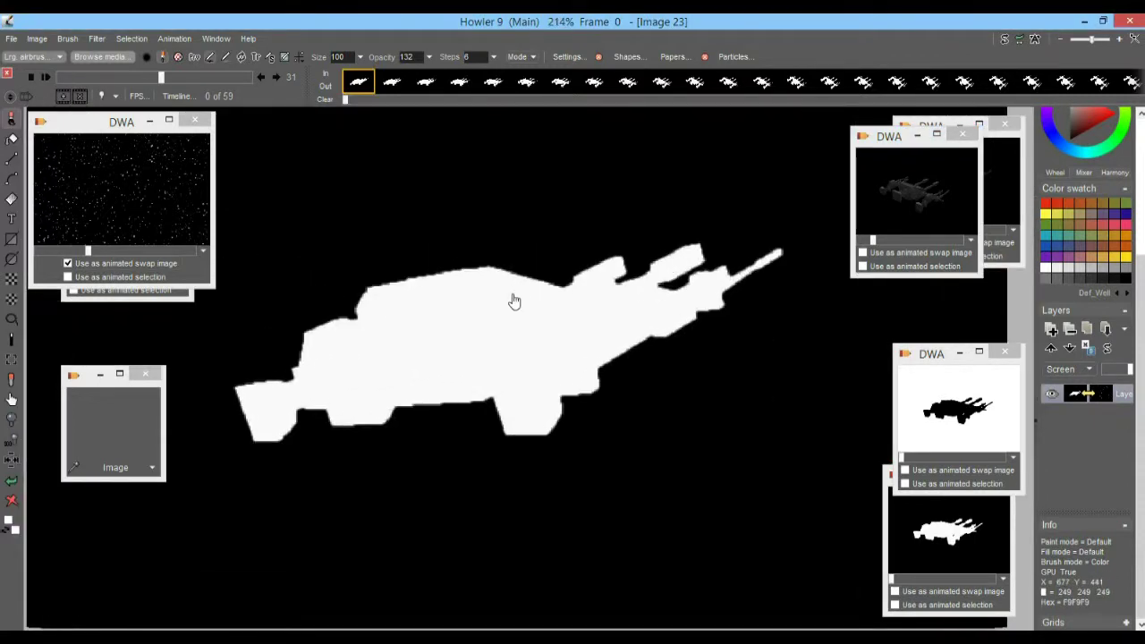
drag(146, 78, 103, 79)
click(162, 39)
mouse_move(256, 95)
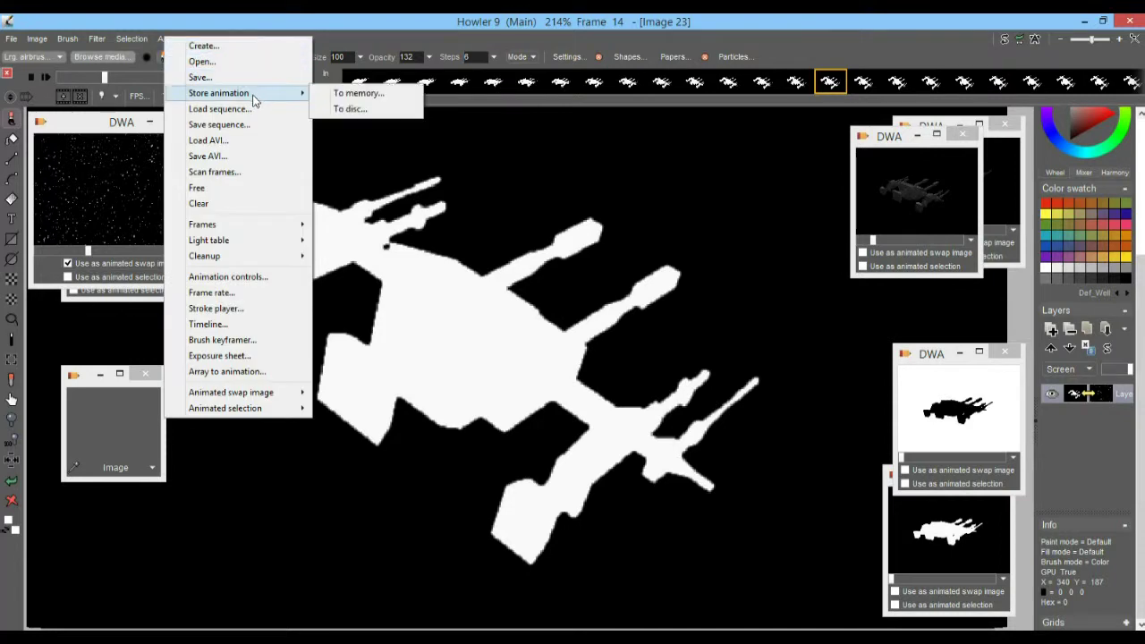
click(365, 109)
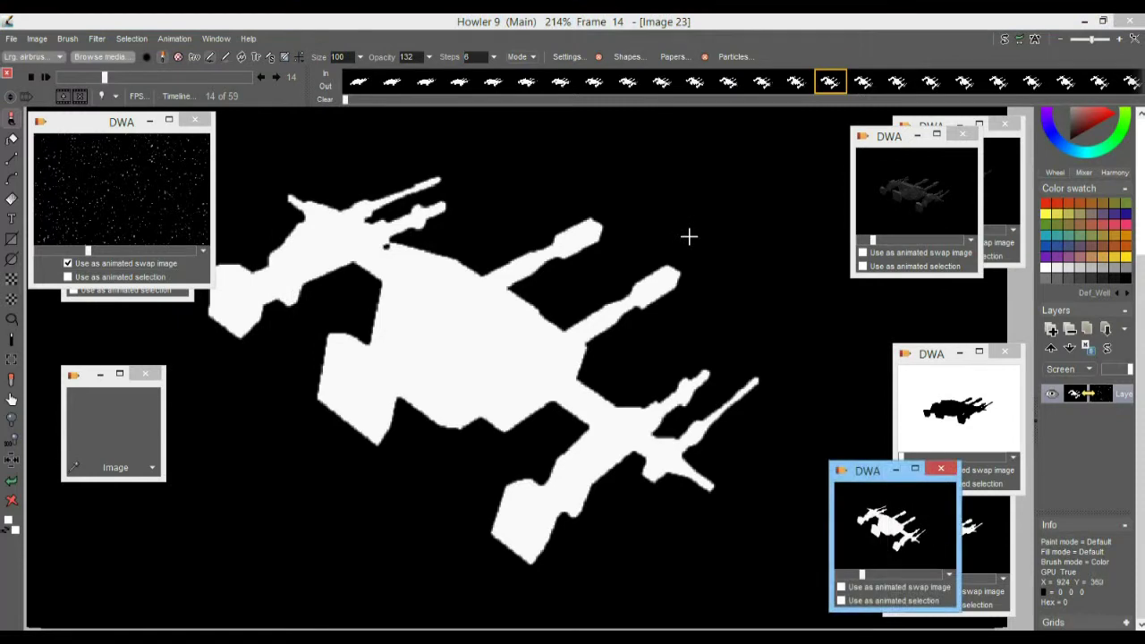
Close the two old hard-edged mask animations, keeping the new soft white mask.
click(1011, 528)
click(995, 474)
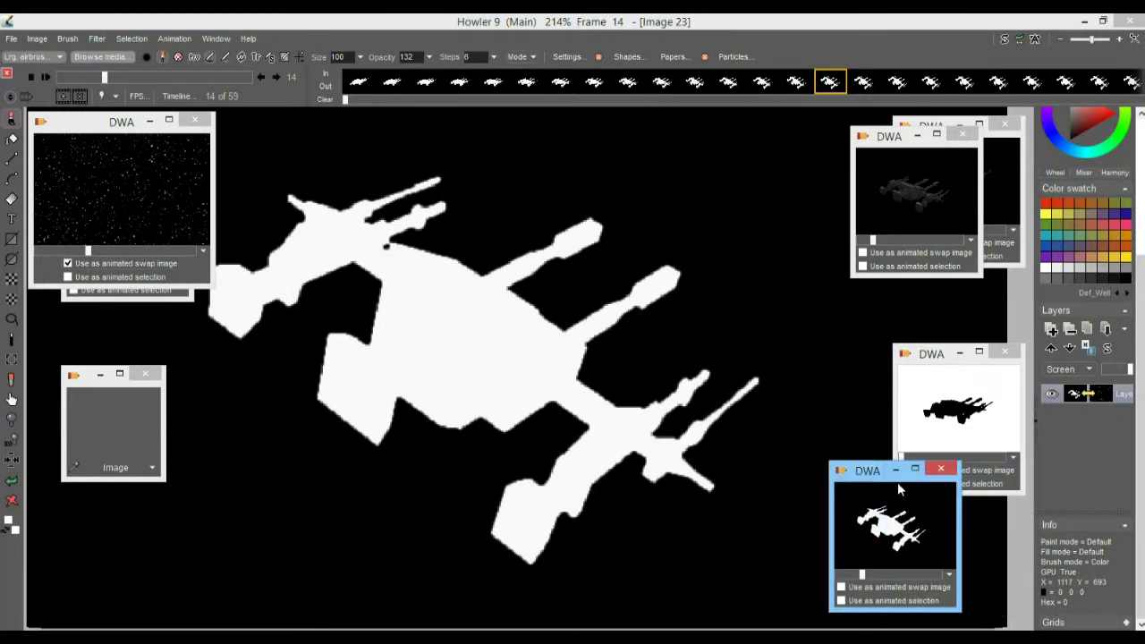
drag(862, 475, 962, 484)
drag(930, 353, 875, 314)
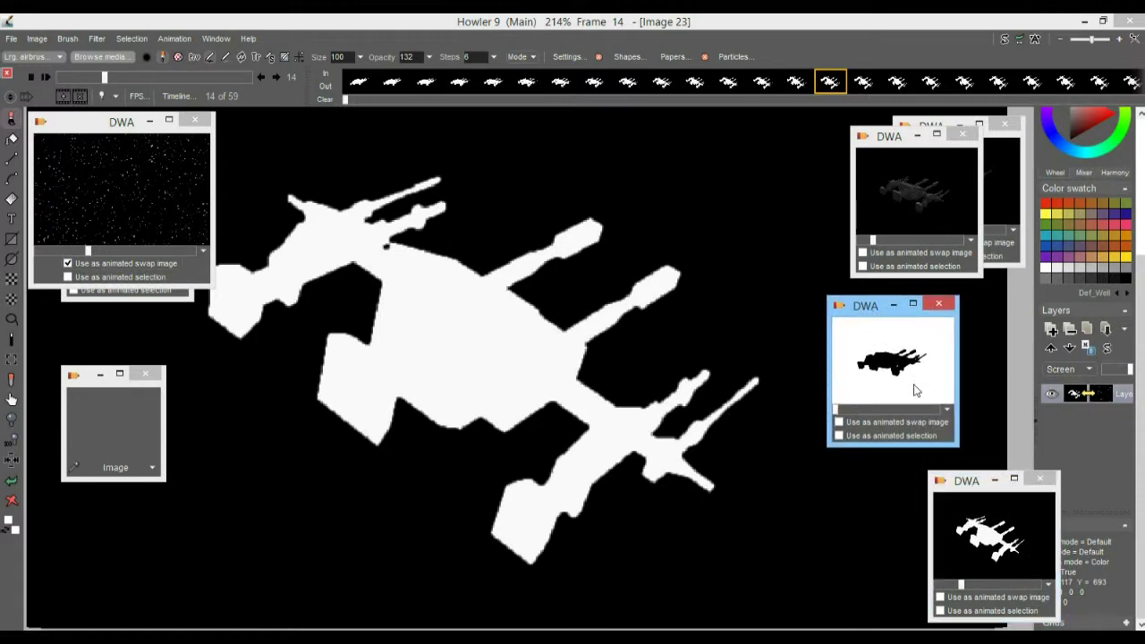
click(936, 305)
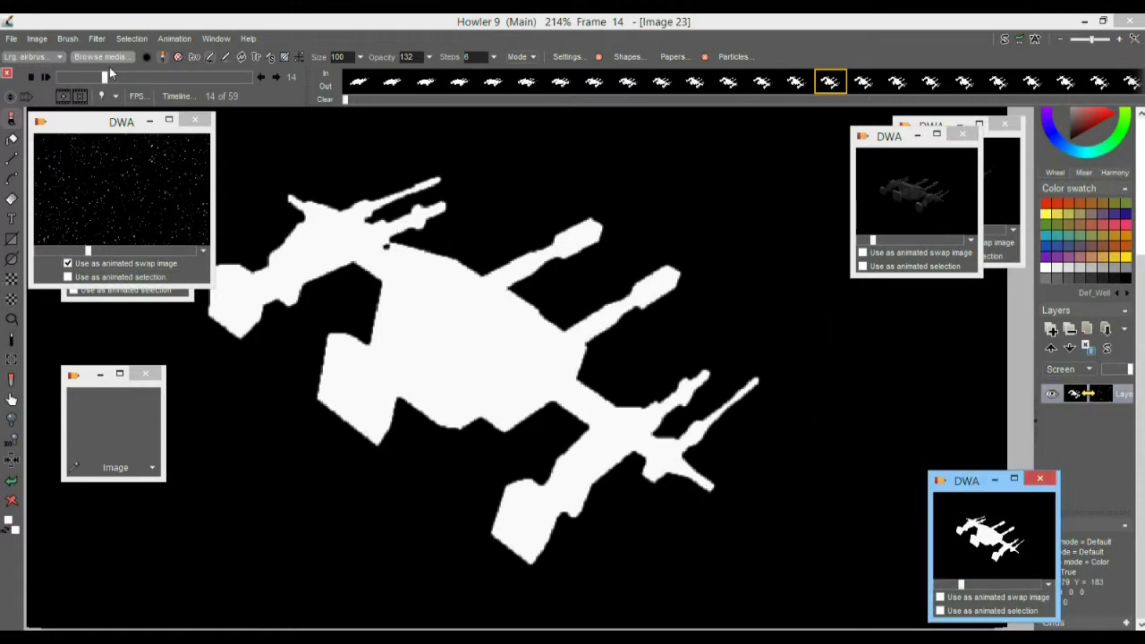
Invert the mask in all frames and store the black-on-white version as a separate animation above the white mask.
click(35, 40)
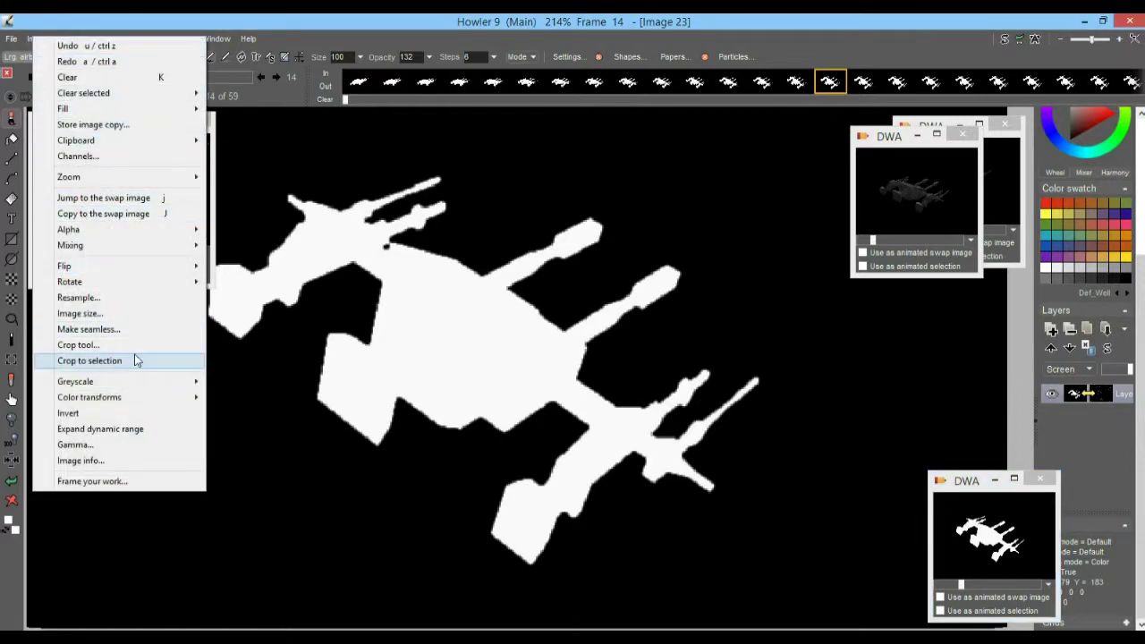
click(134, 412)
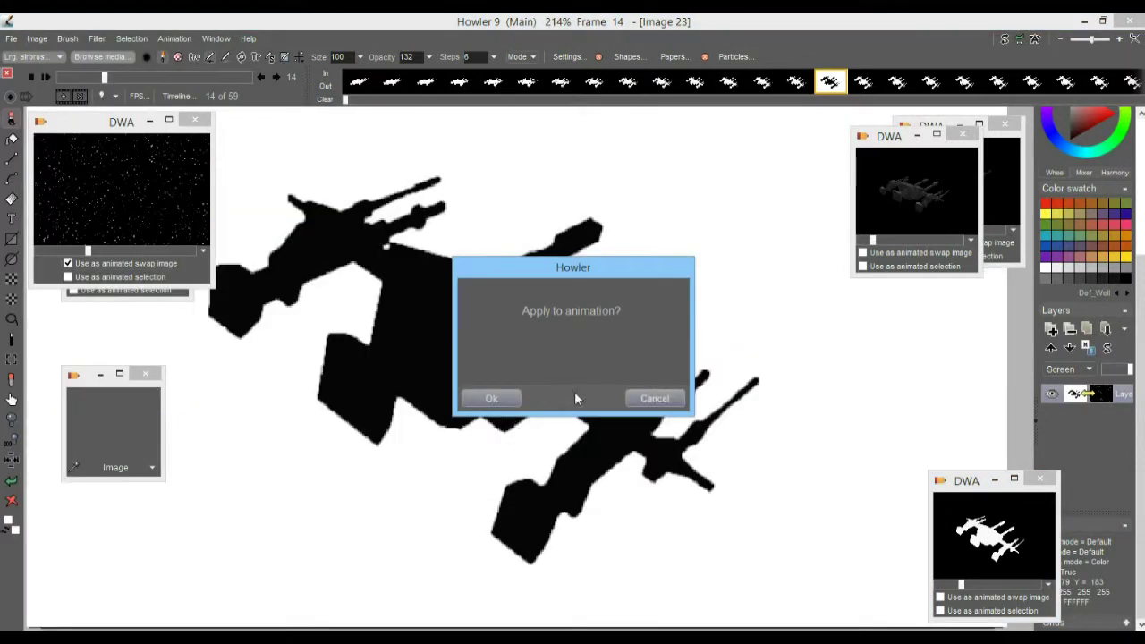
click(493, 397)
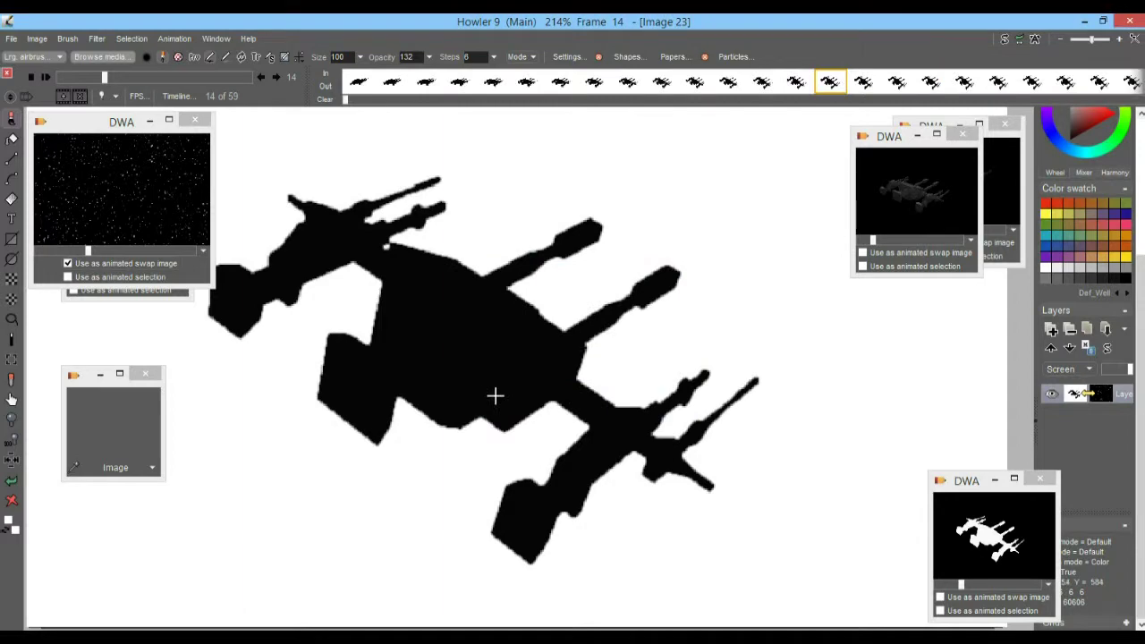
click(176, 39)
mouse_move(232, 99)
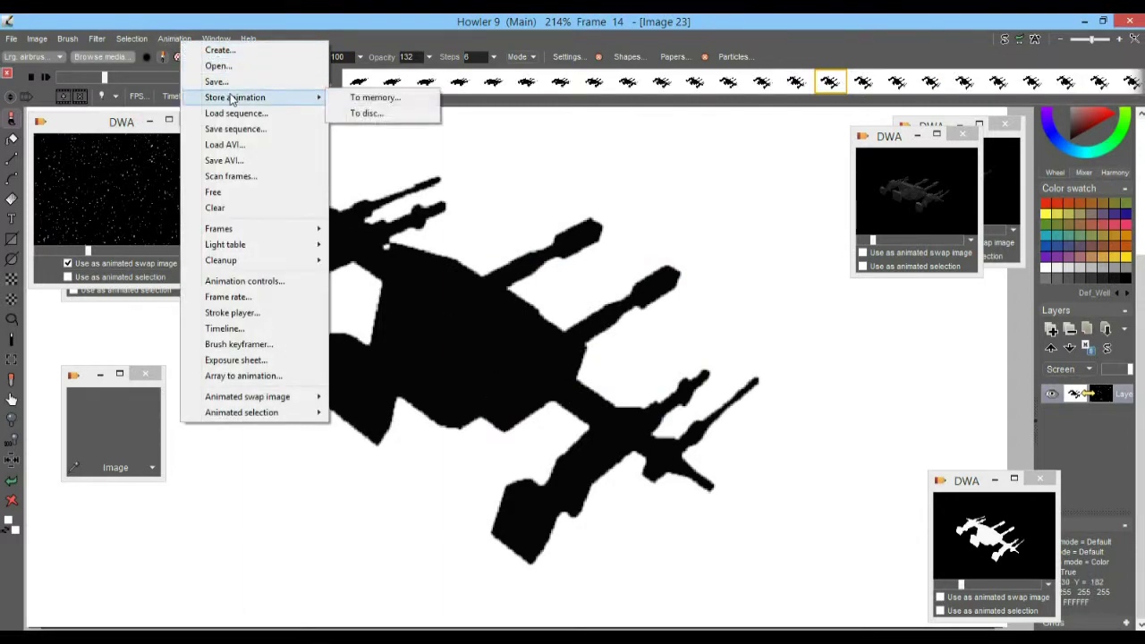
click(379, 122)
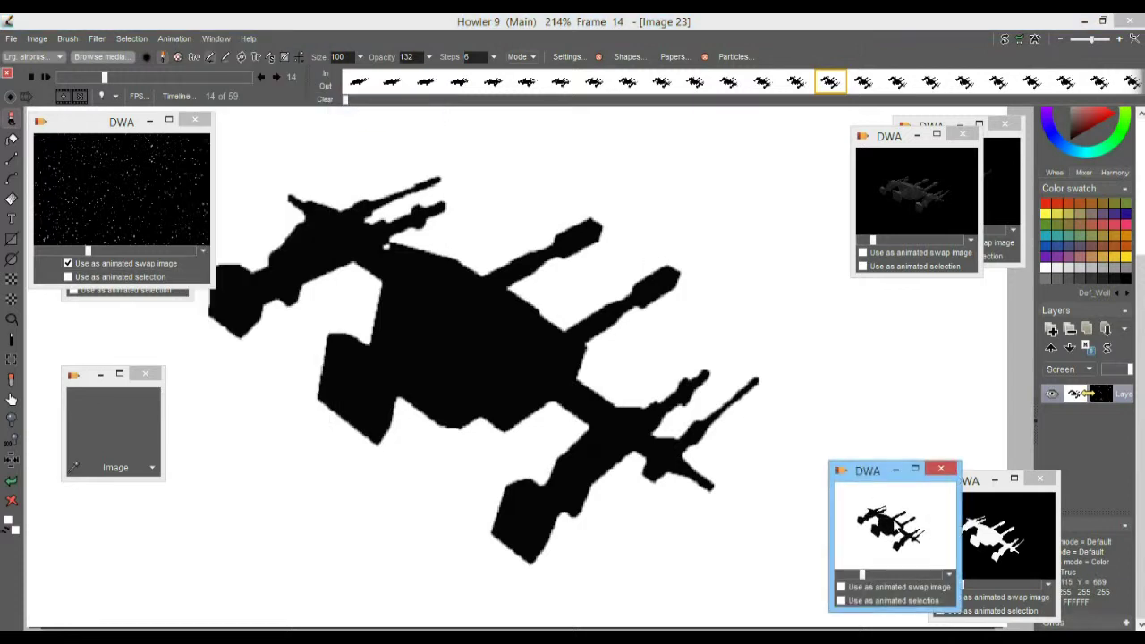
drag(874, 467, 934, 308)
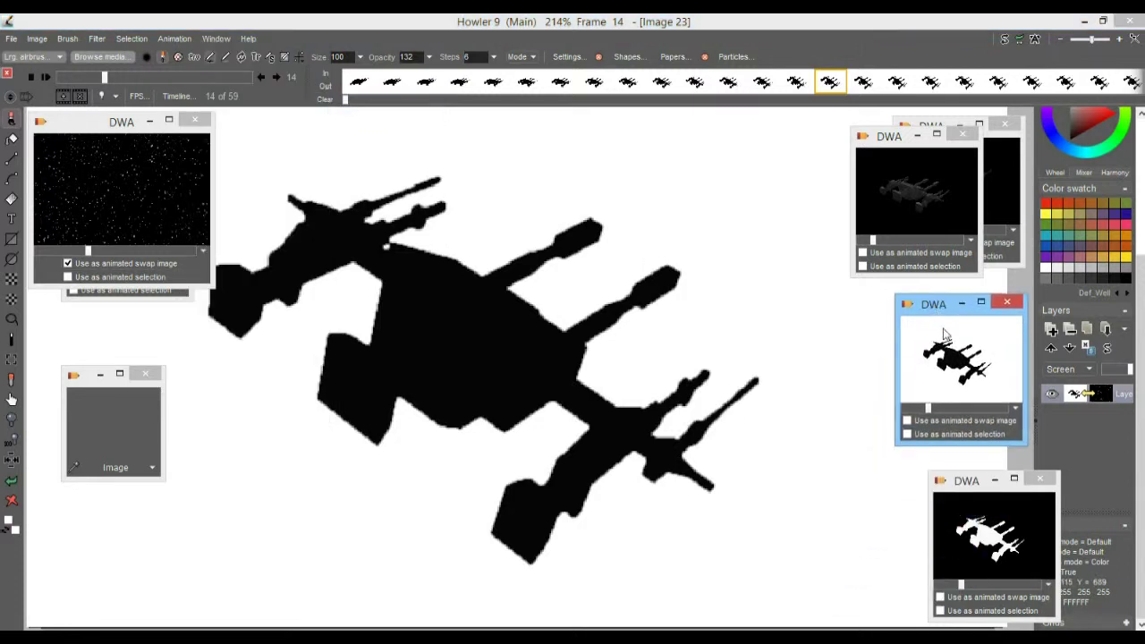
Arrange the stored animations and restore the dark shaded spaceship animation over the current one.
drag(889, 136, 915, 412)
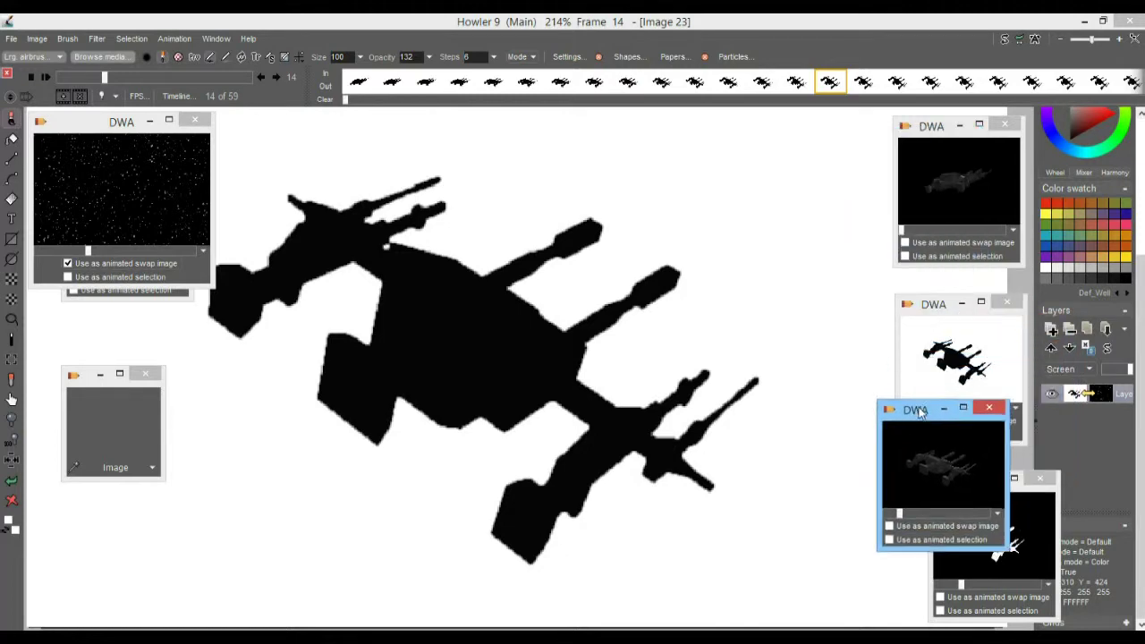
click(1020, 497)
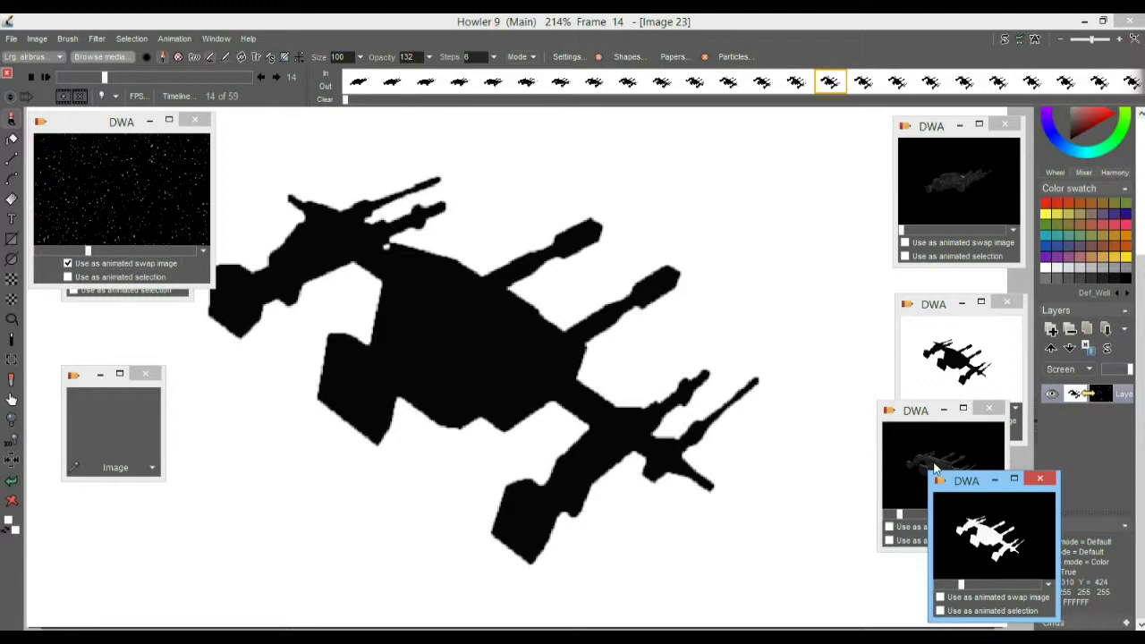
click(937, 322)
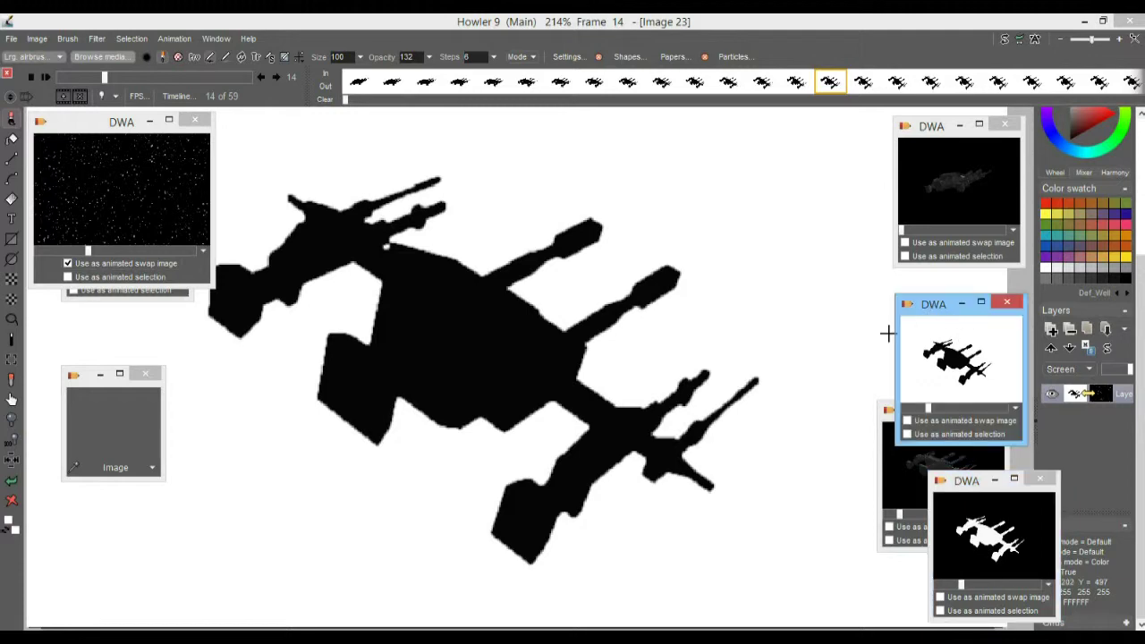
double_click(909, 462)
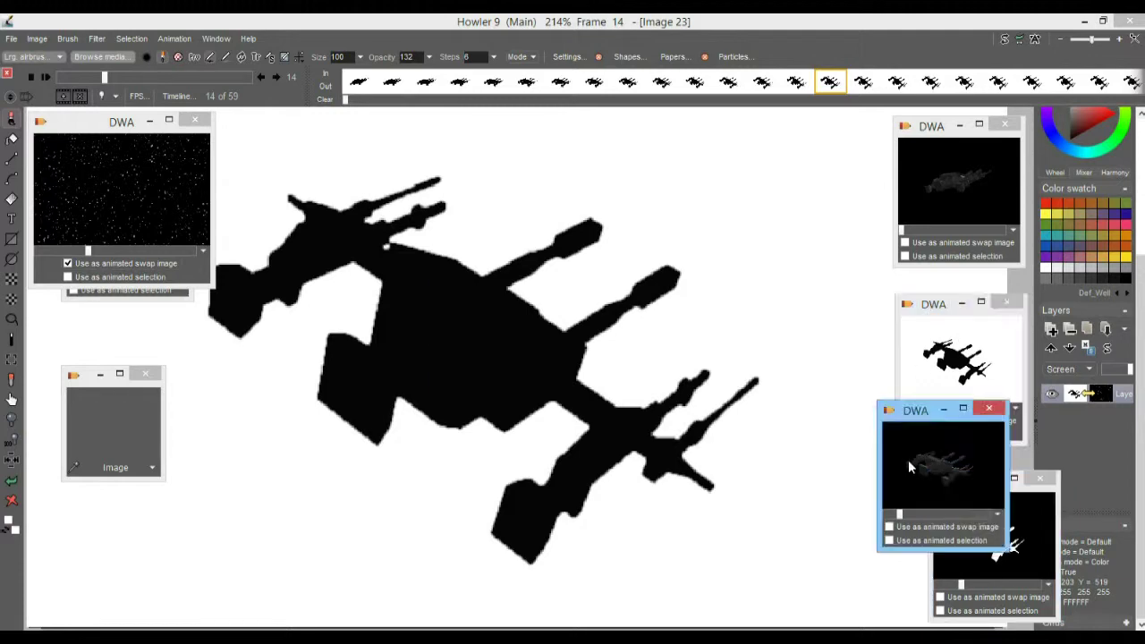
click(625, 378)
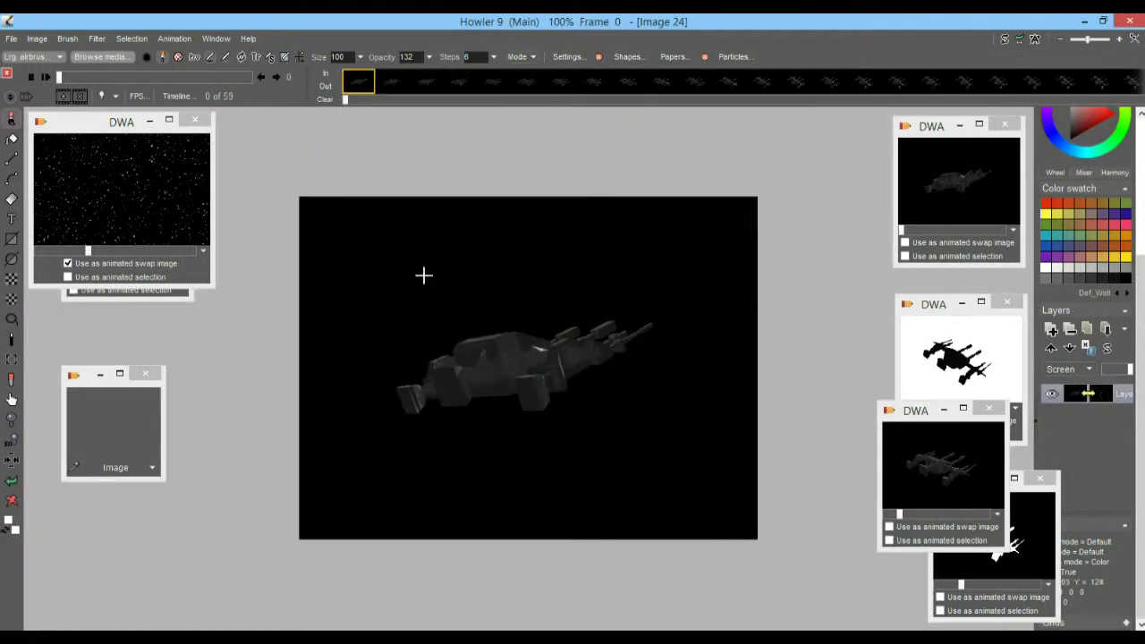
Use the stored black-on-white mask animation as the animated selection, and scrub through the starfield assigned as the animated swap image.
drag(933, 308, 904, 247)
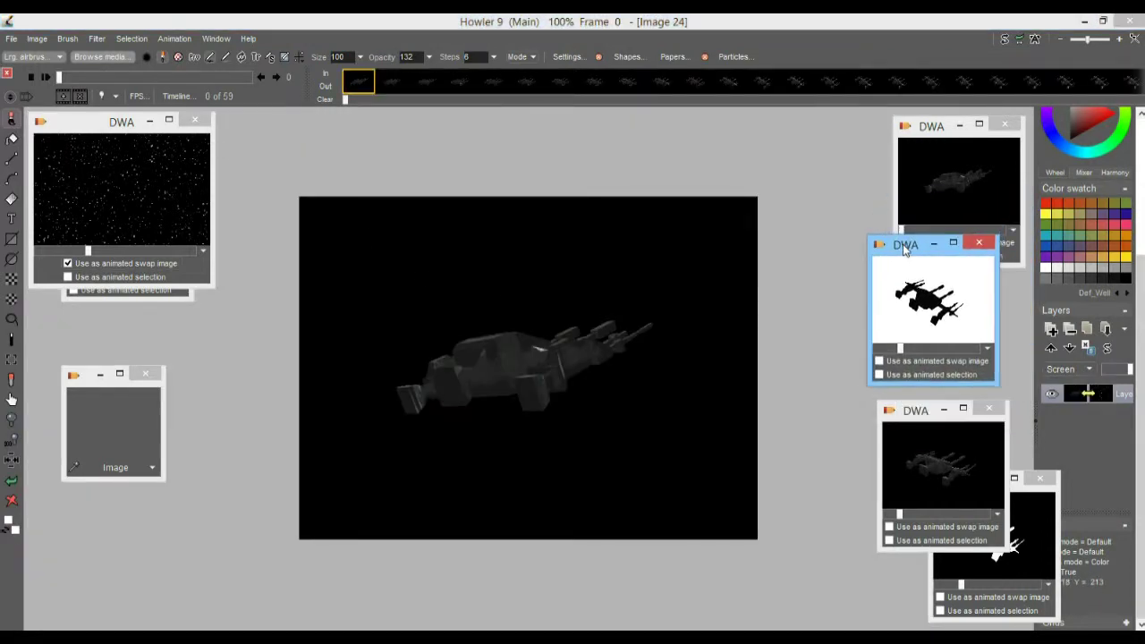
click(880, 375)
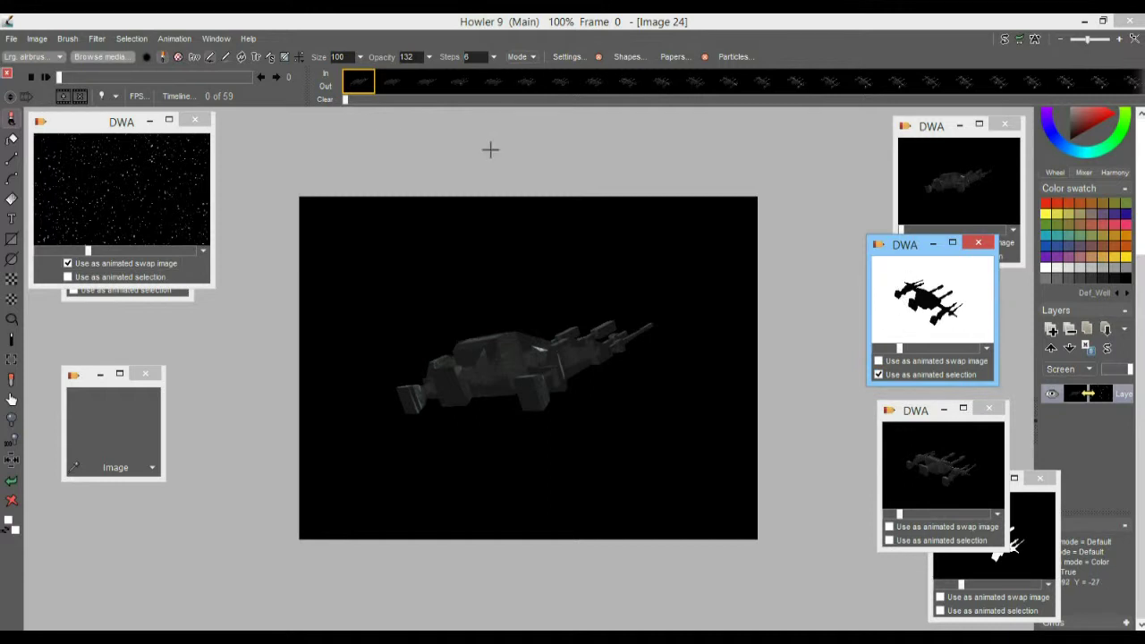
drag(99, 126, 203, 126)
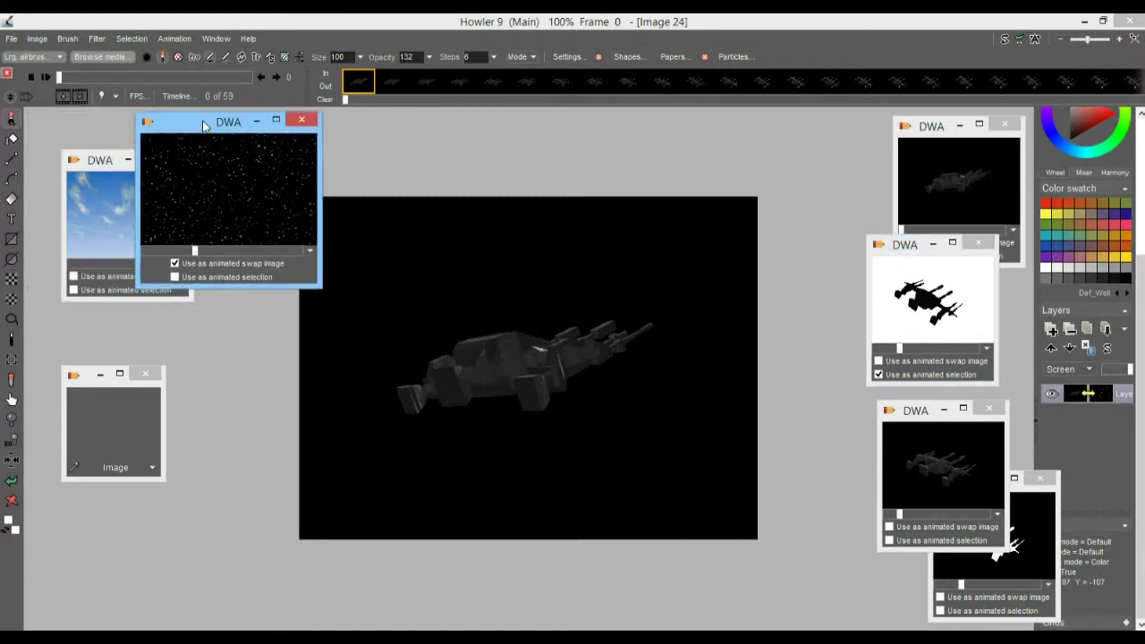
mouse_move(195, 253)
mouse_down()
mouse_move(258, 249)
mouse_move(173, 251)
mouse_up()
drag(221, 127, 176, 135)
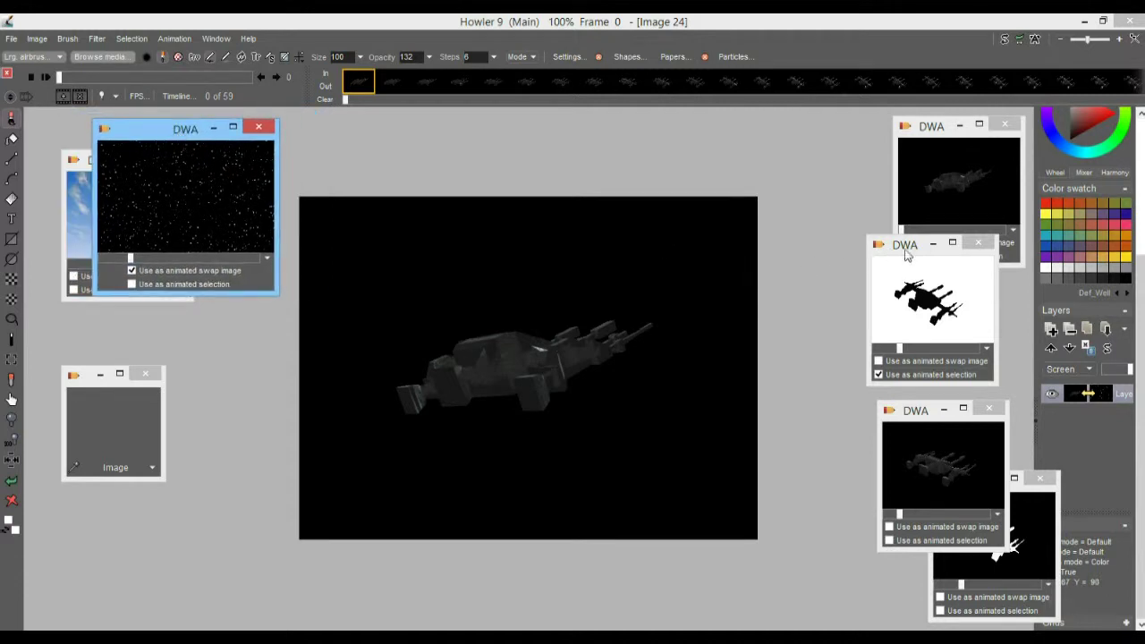
Enlarge the previews of the stored dark spaceship and black-on-white mask animations, placing the mask below the ship.
drag(908, 253, 877, 188)
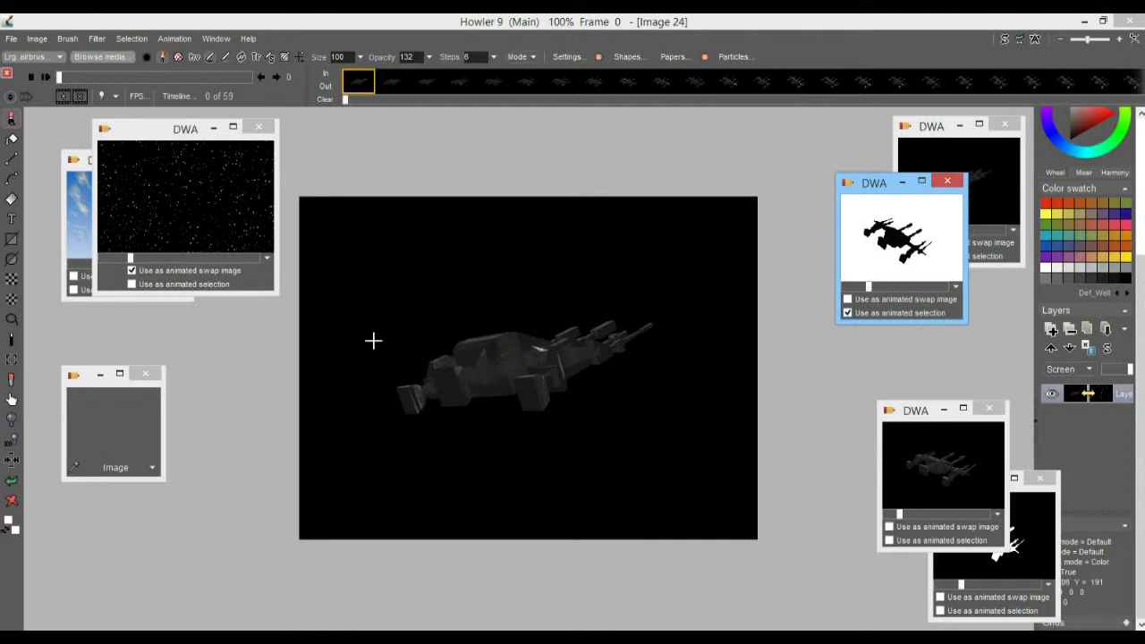
drag(916, 417, 875, 354)
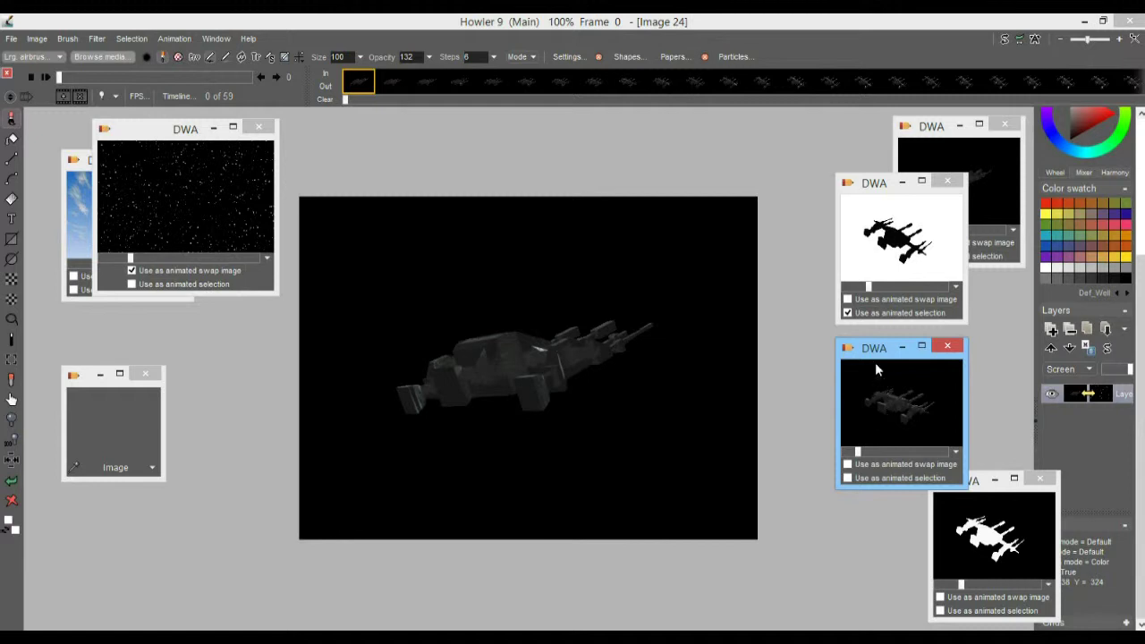
drag(963, 485, 1074, 564)
drag(909, 349, 948, 161)
drag(866, 192, 830, 333)
drag(925, 466, 1039, 530)
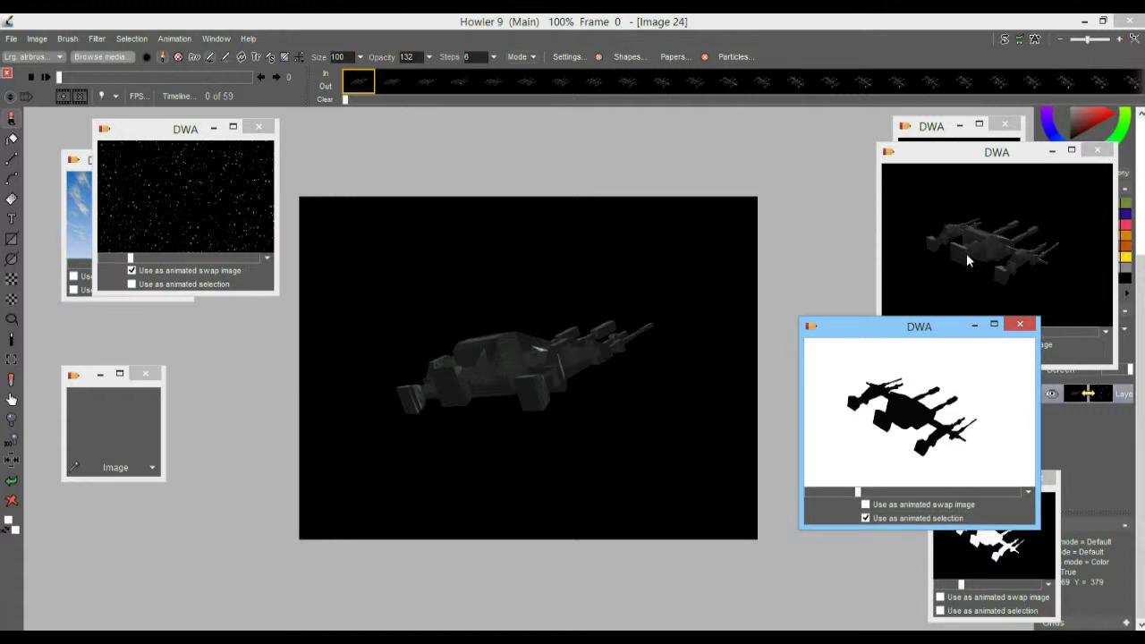
Enlarge the stored starfield animation's preview and arrange it in a column with the dark ship and black-on-white mask previews.
drag(960, 152, 923, 137)
drag(139, 132, 821, 437)
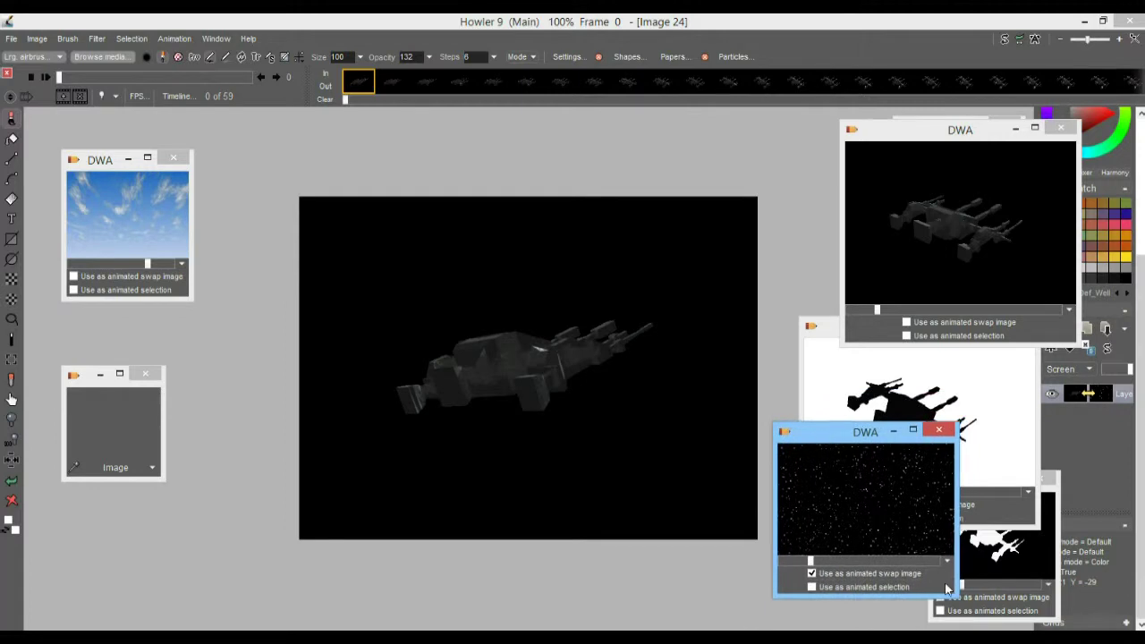
drag(951, 593, 1038, 630)
drag(899, 18, 903, 396)
click(920, 136)
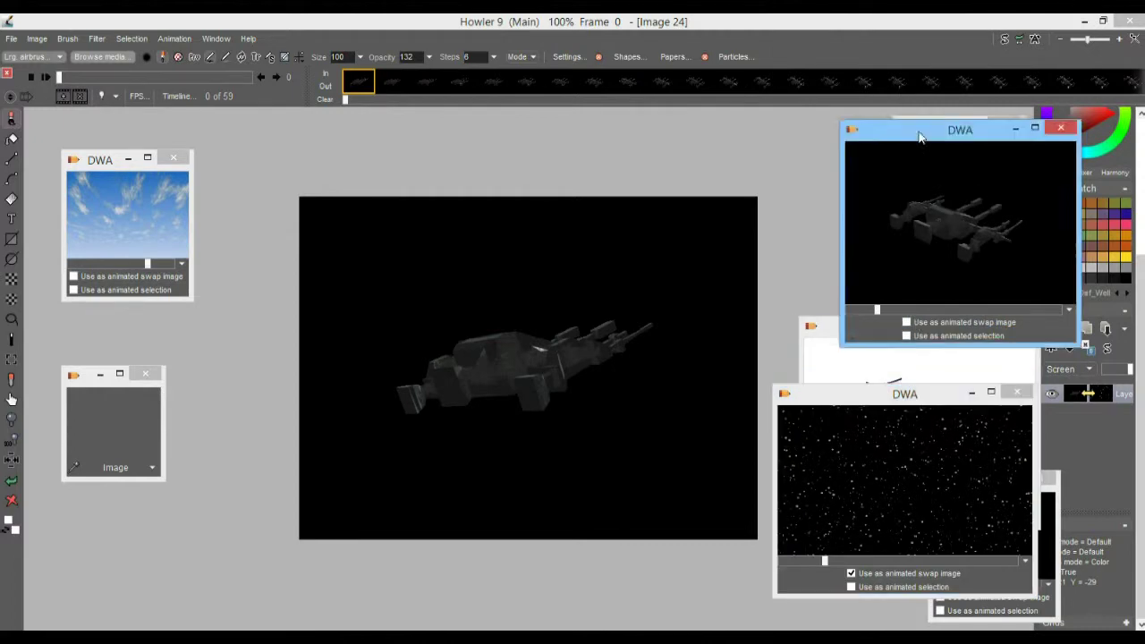
drag(920, 136, 873, 104)
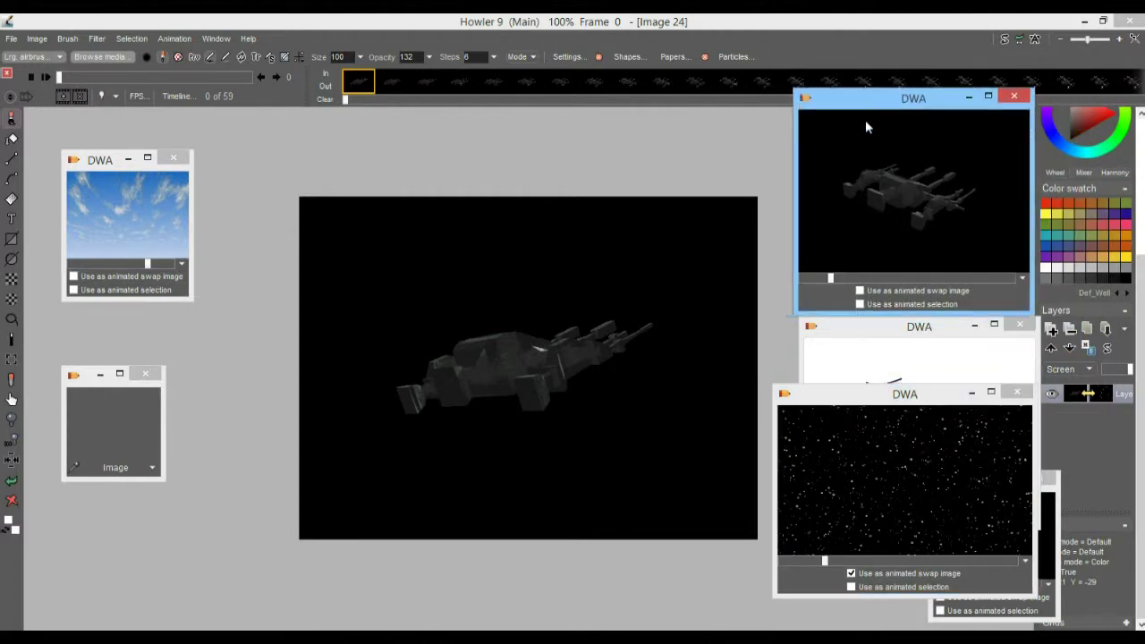
click(839, 328)
drag(861, 335, 920, 280)
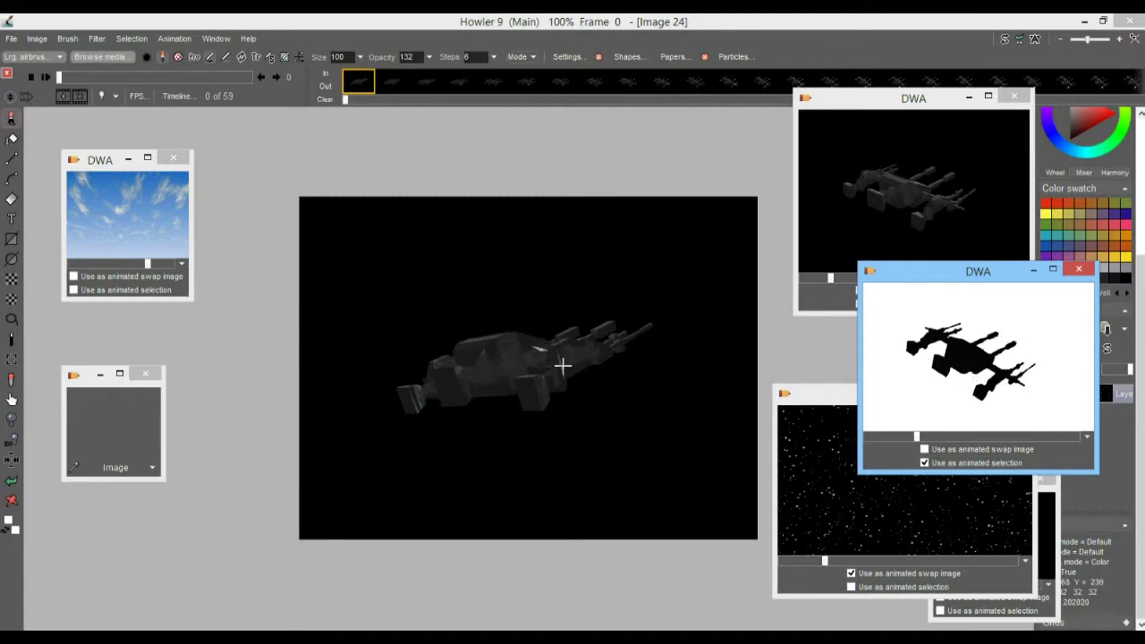
Try combining frame 0 with the first starfield frame using the Screen swap mode, and undo it.
click(98, 40)
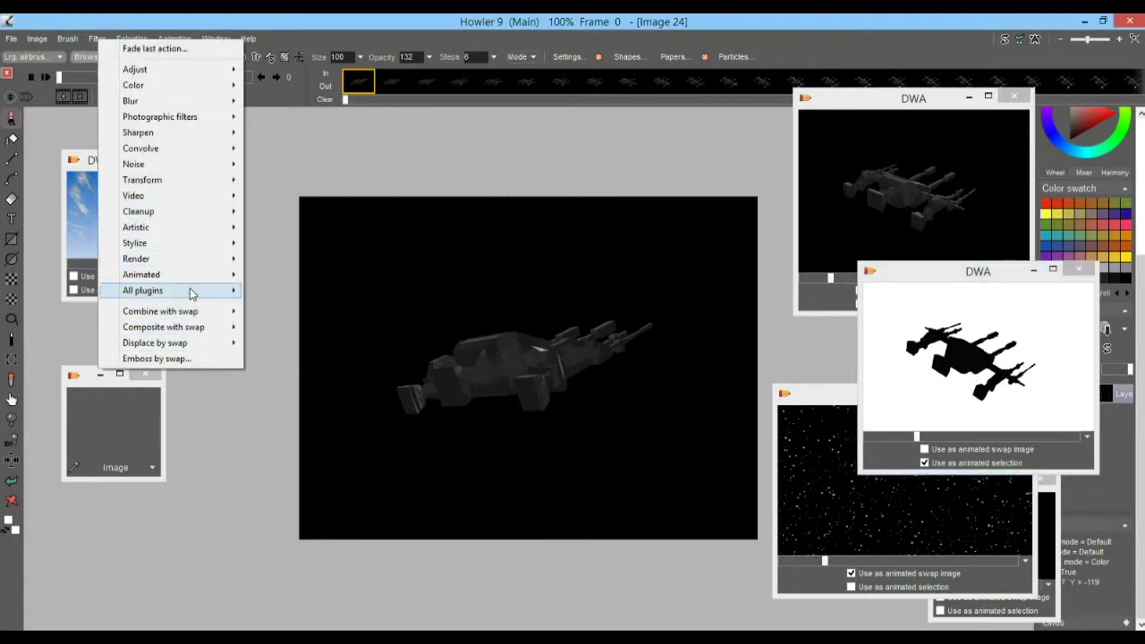
mouse_move(194, 313)
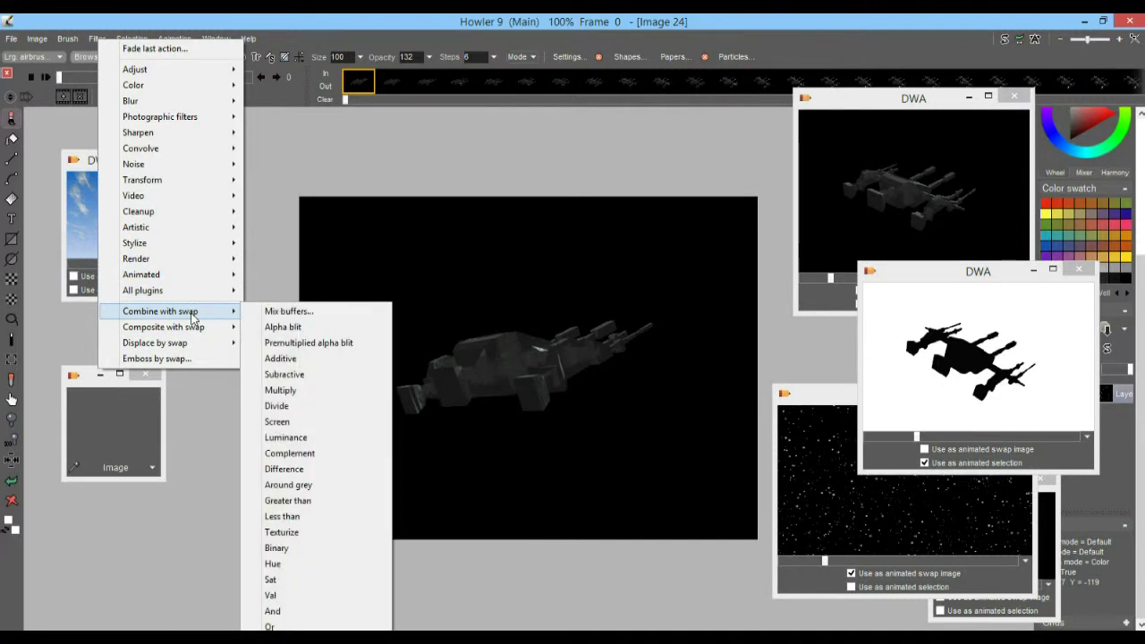
click(791, 407)
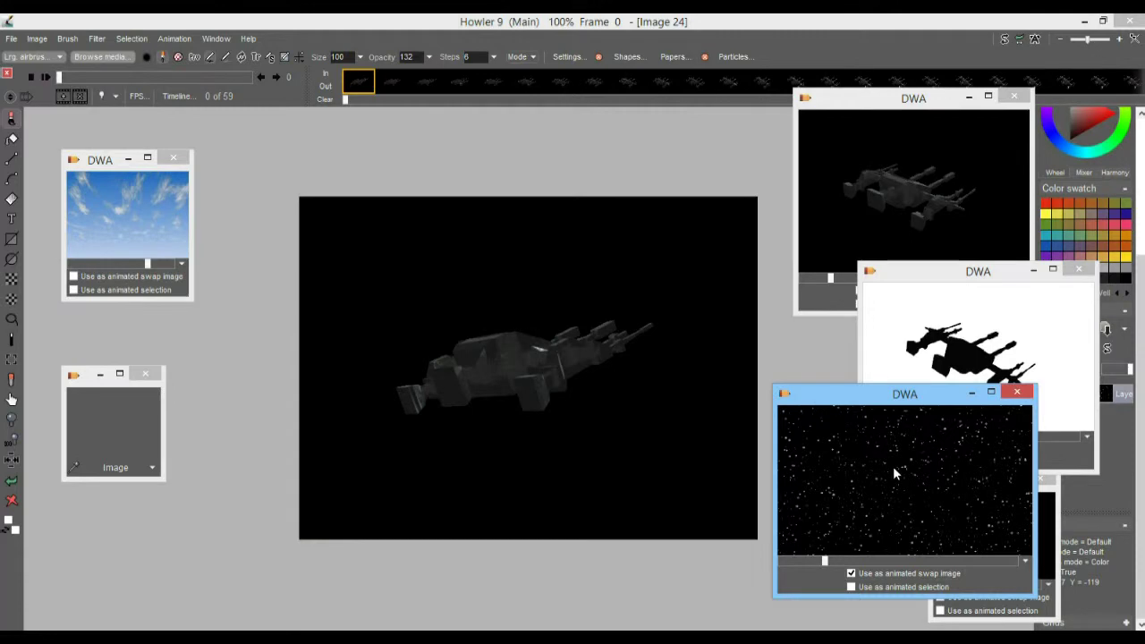
drag(825, 561, 773, 561)
click(96, 39)
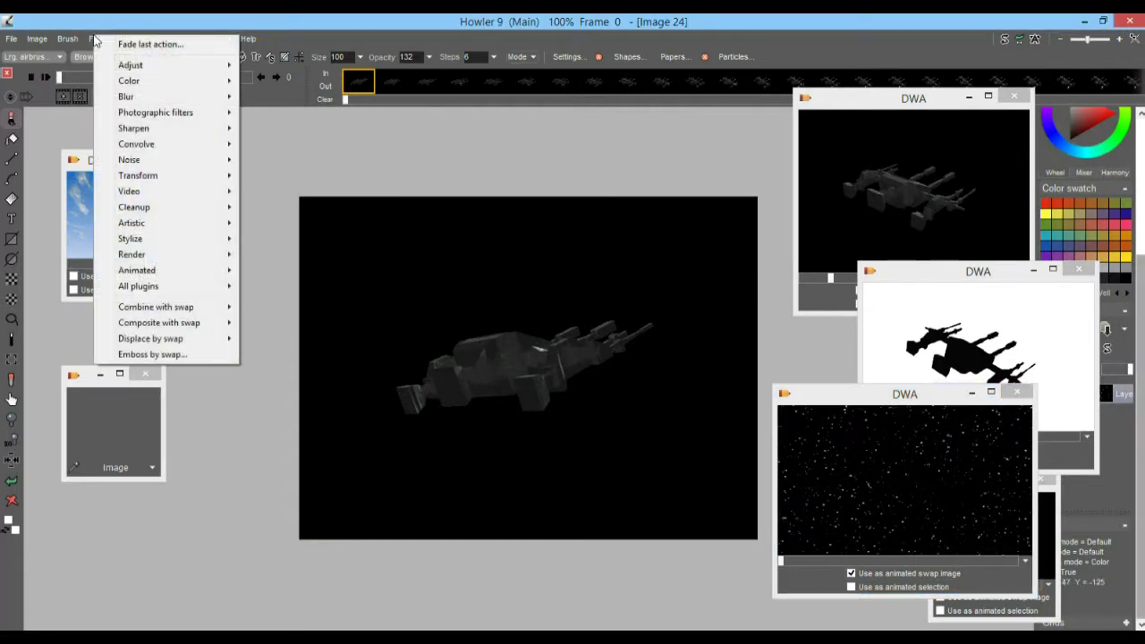
mouse_move(170, 308)
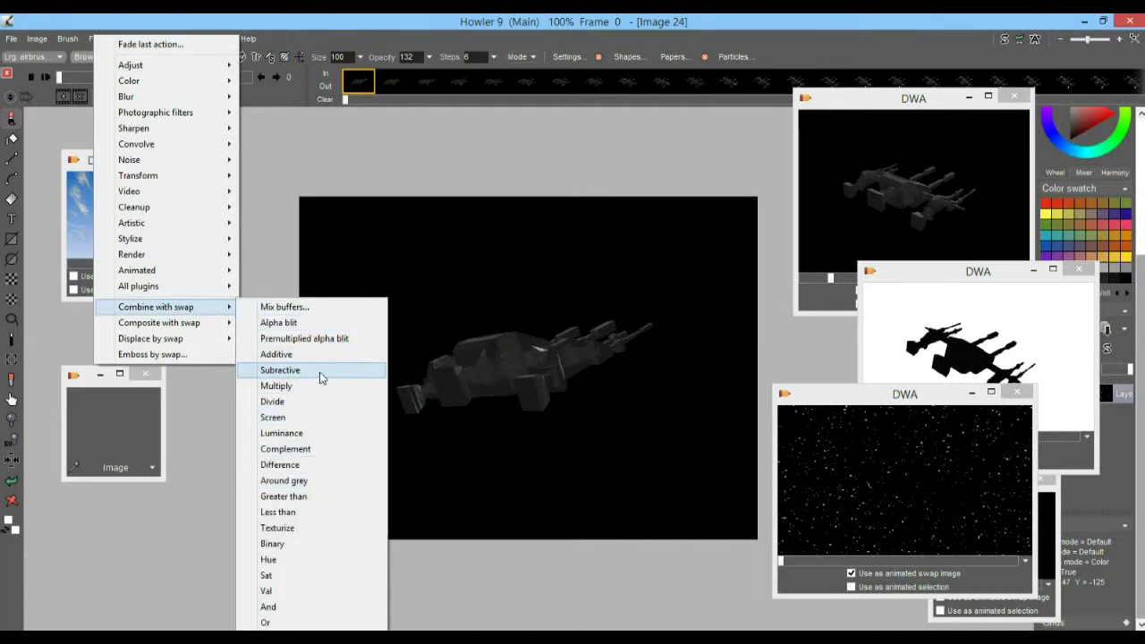
click(291, 421)
click(653, 398)
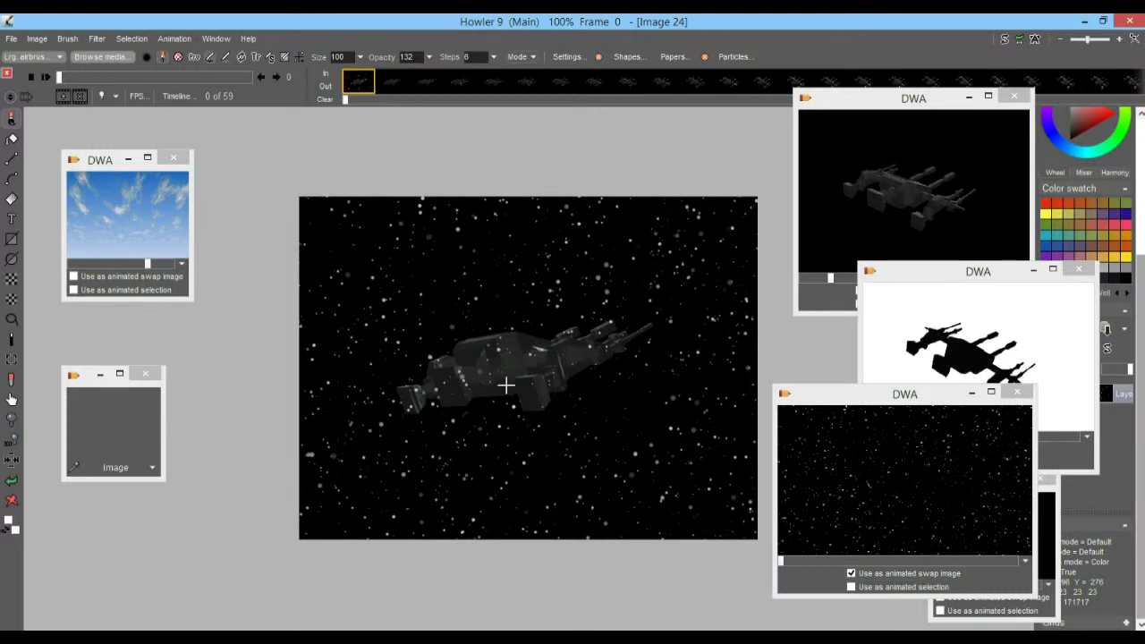
scroll(501, 349, up, 1)
scroll(501, 349, up, 2)
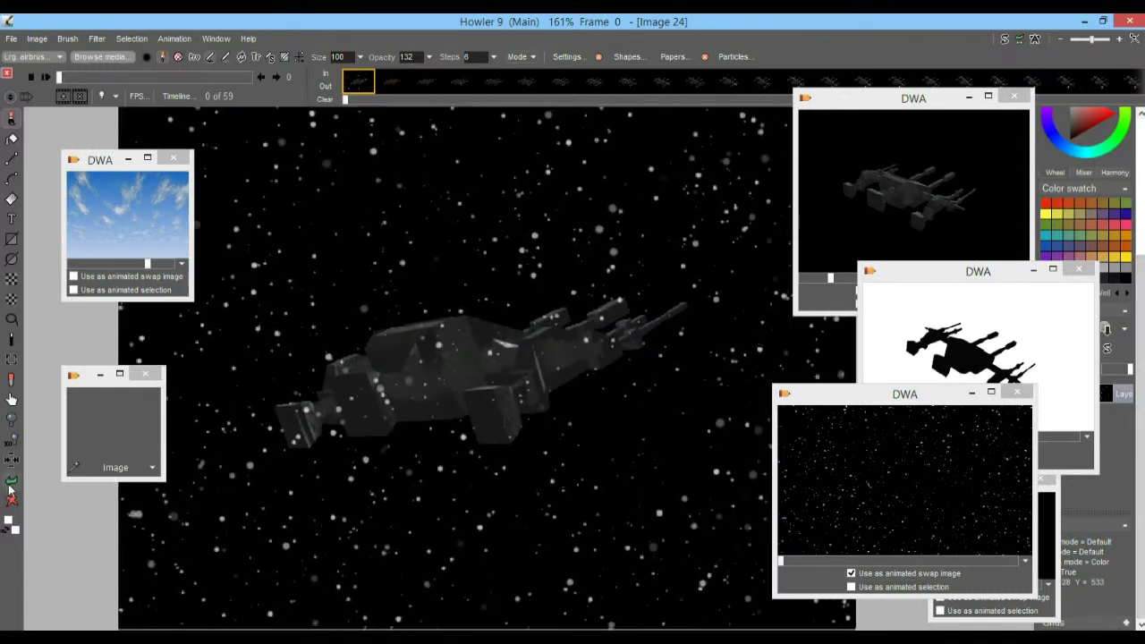
click(9, 484)
Preview Mix buffers on frame 0 with the starfield swap image at amounts 0 and 255, and cancel it.
click(94, 38)
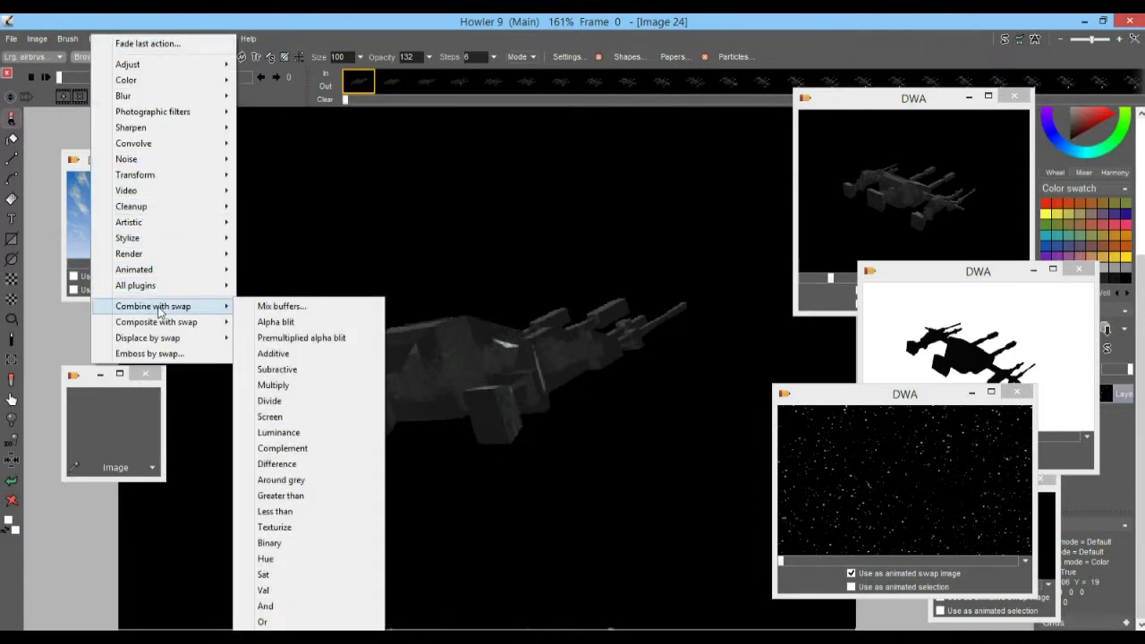
click(279, 307)
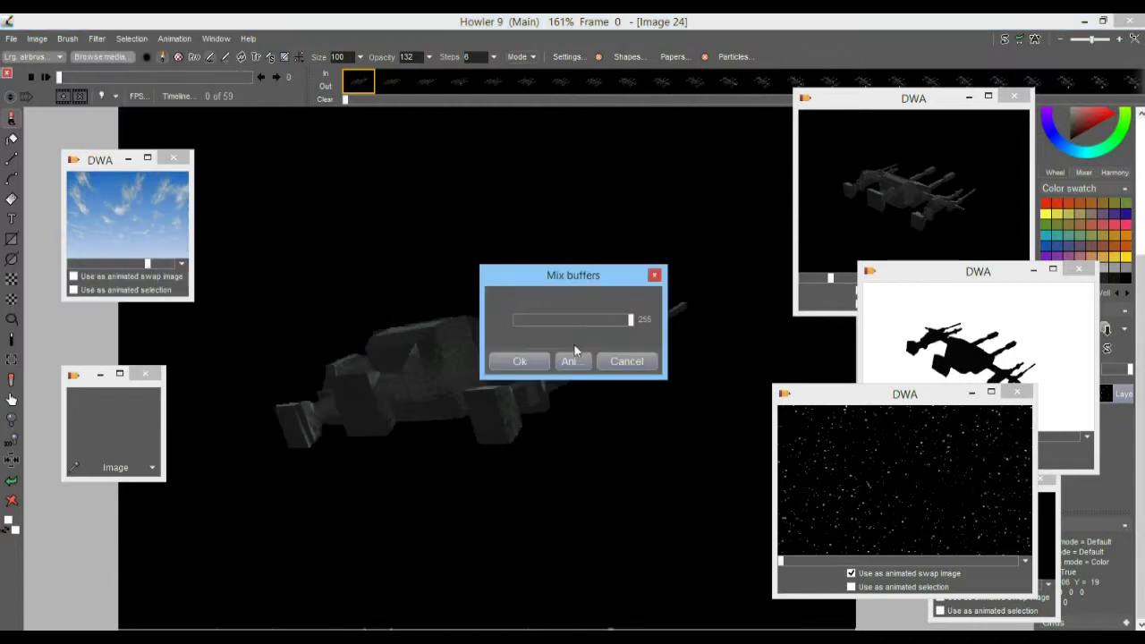
drag(567, 281, 345, 173)
drag(407, 212, 280, 209)
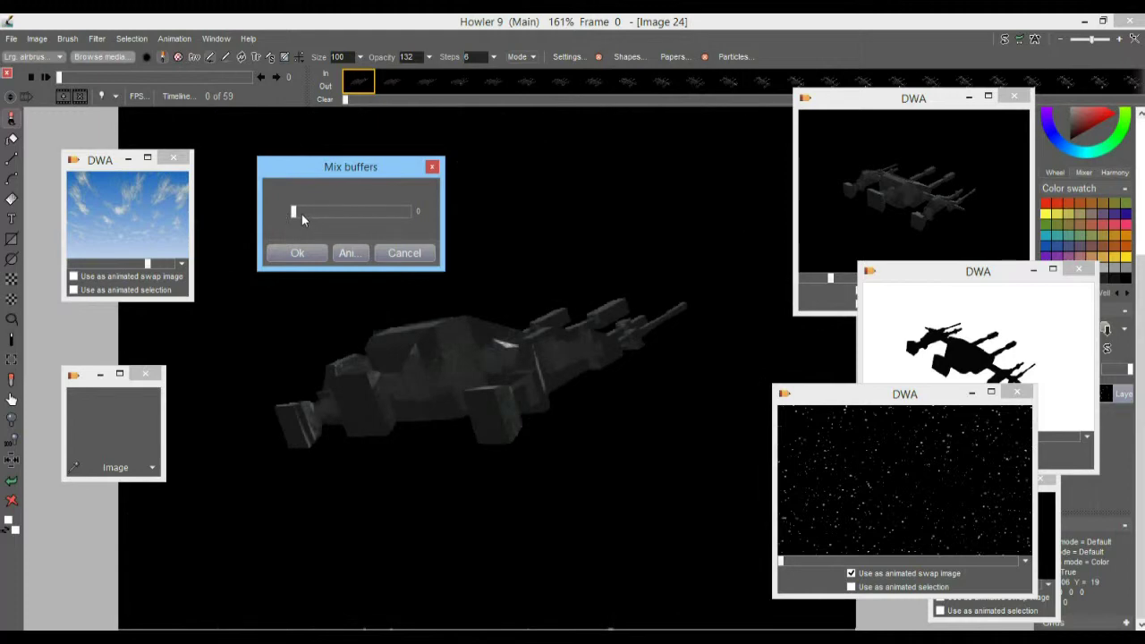
drag(302, 214, 451, 221)
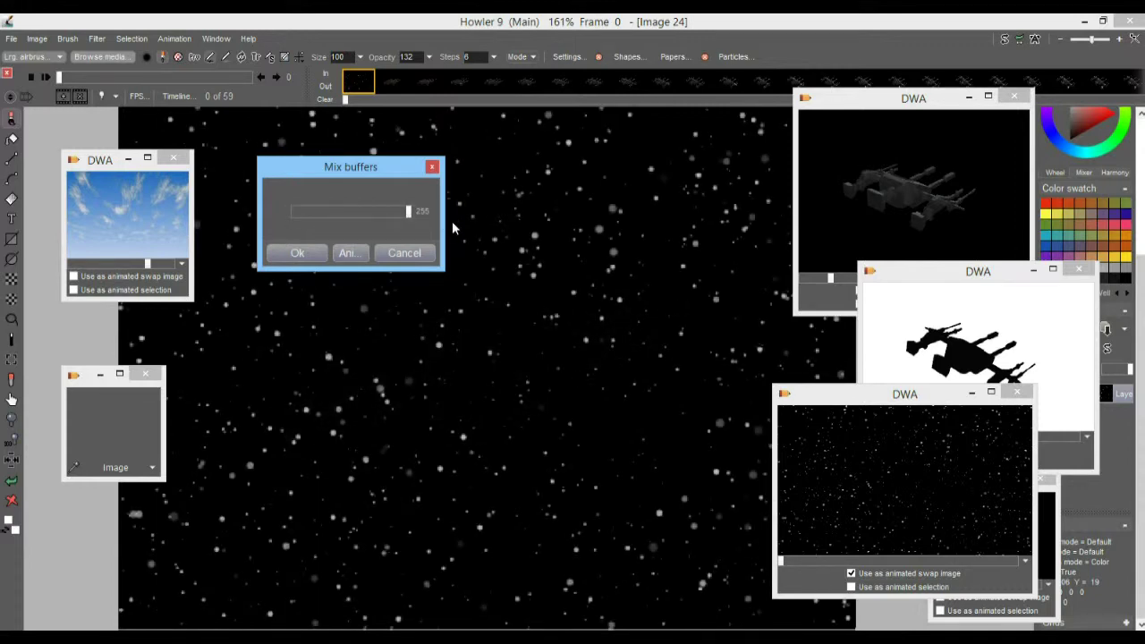
click(414, 255)
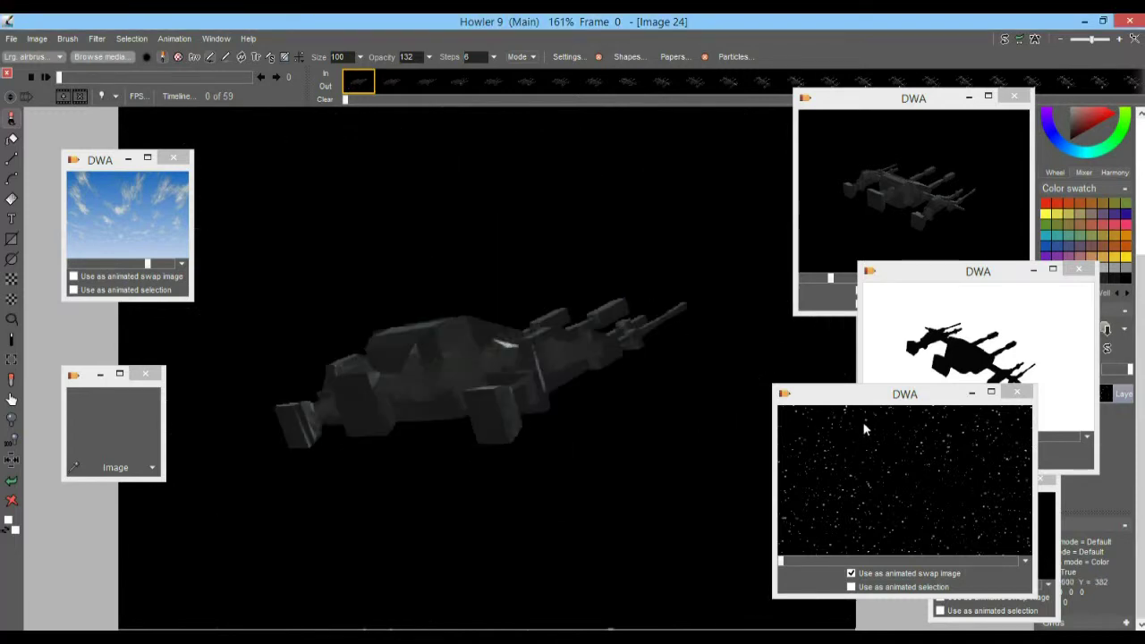
Turn on the alpha overlay and check how the animated selection follows the ship at frames 23 and 10.
drag(913, 274, 919, 229)
drag(106, 76, 137, 79)
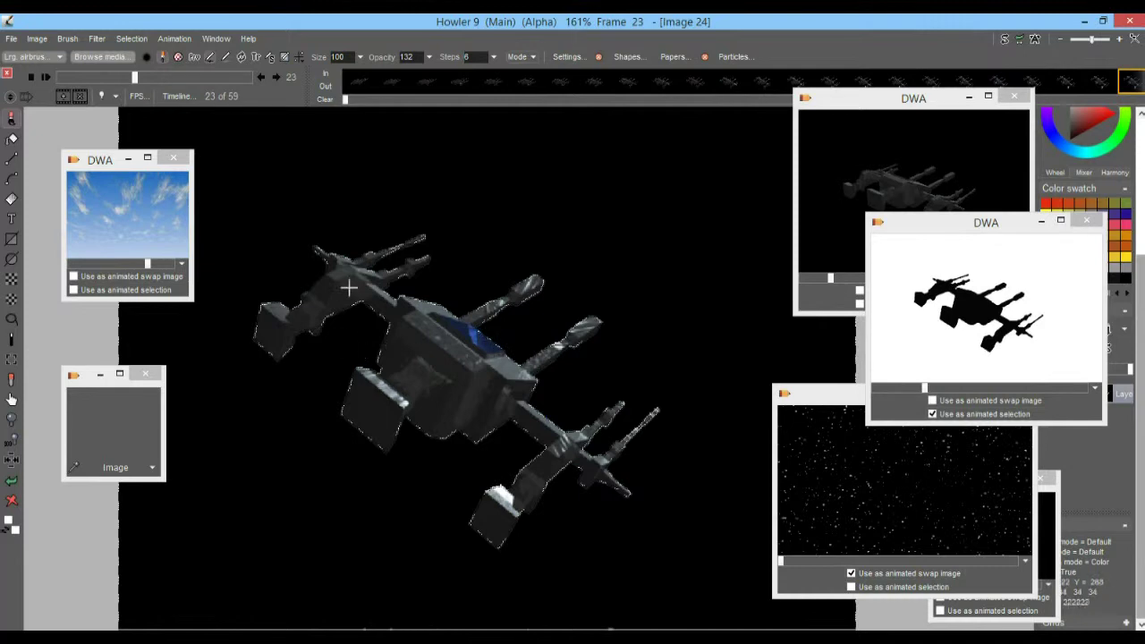
click(134, 39)
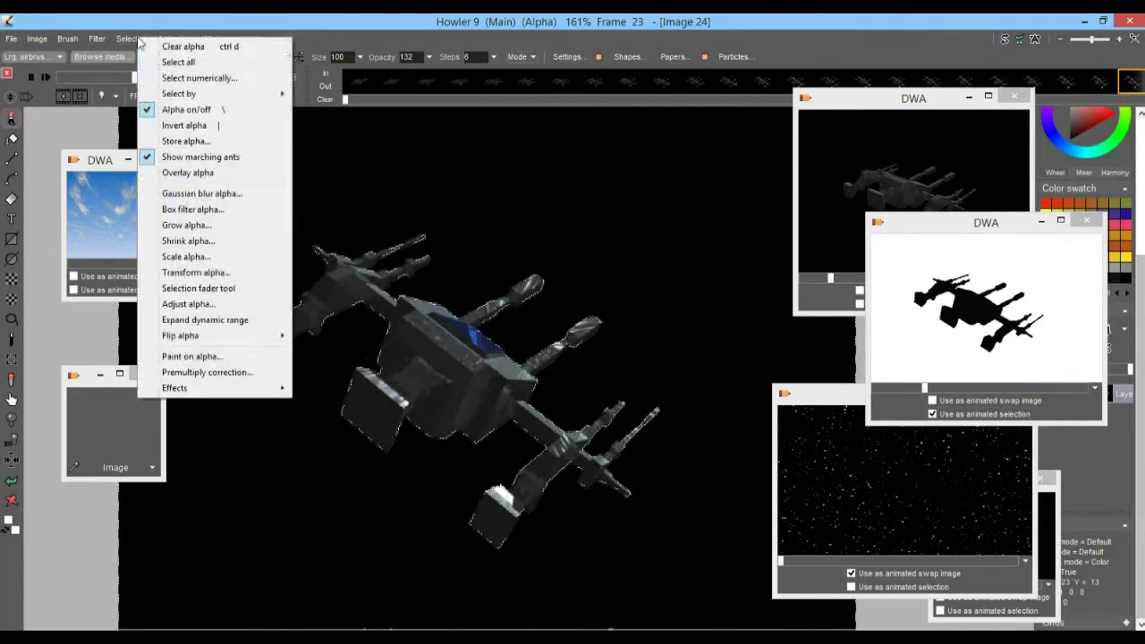
click(186, 173)
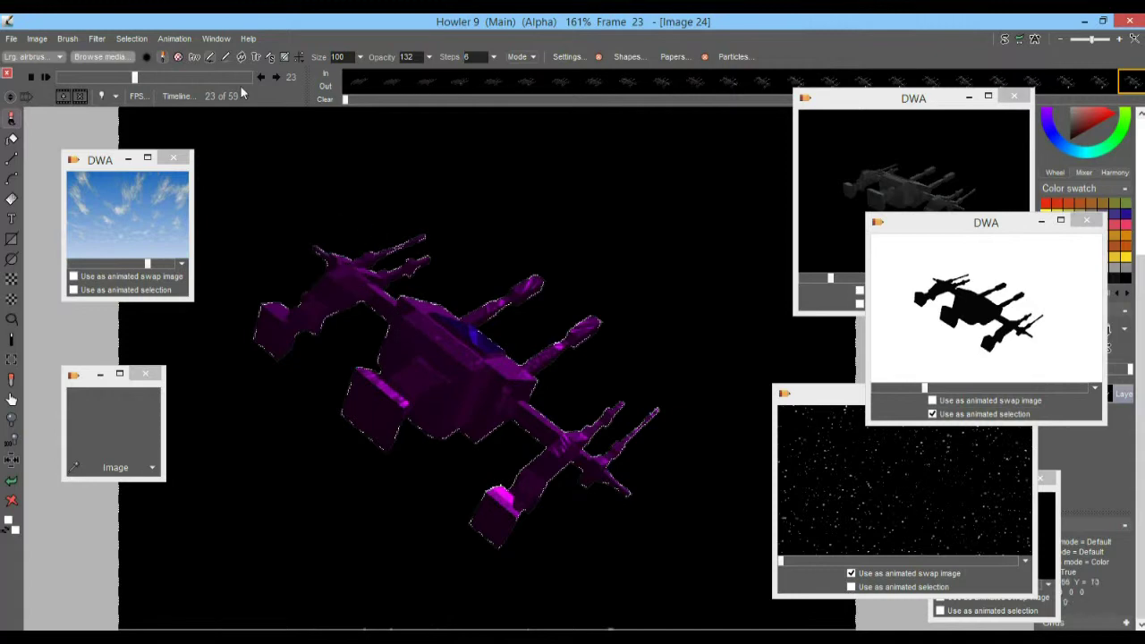
drag(161, 78, 91, 98)
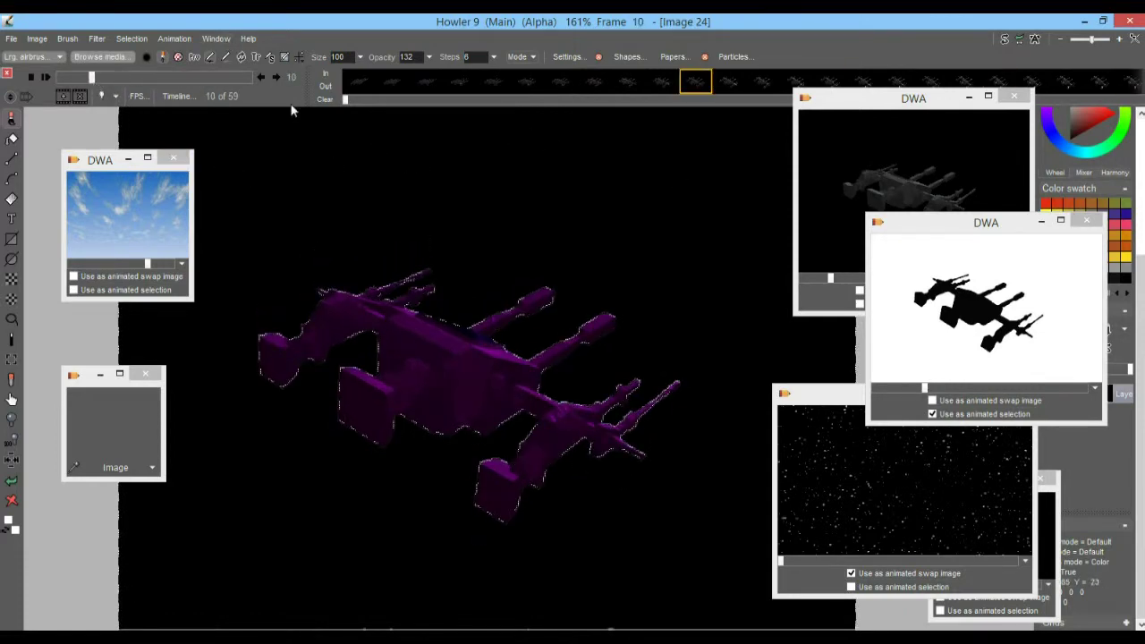
Mix the starfield swap image around the masked ship with Mix buffers at 255, applied to all frames.
click(95, 39)
mouse_move(161, 320)
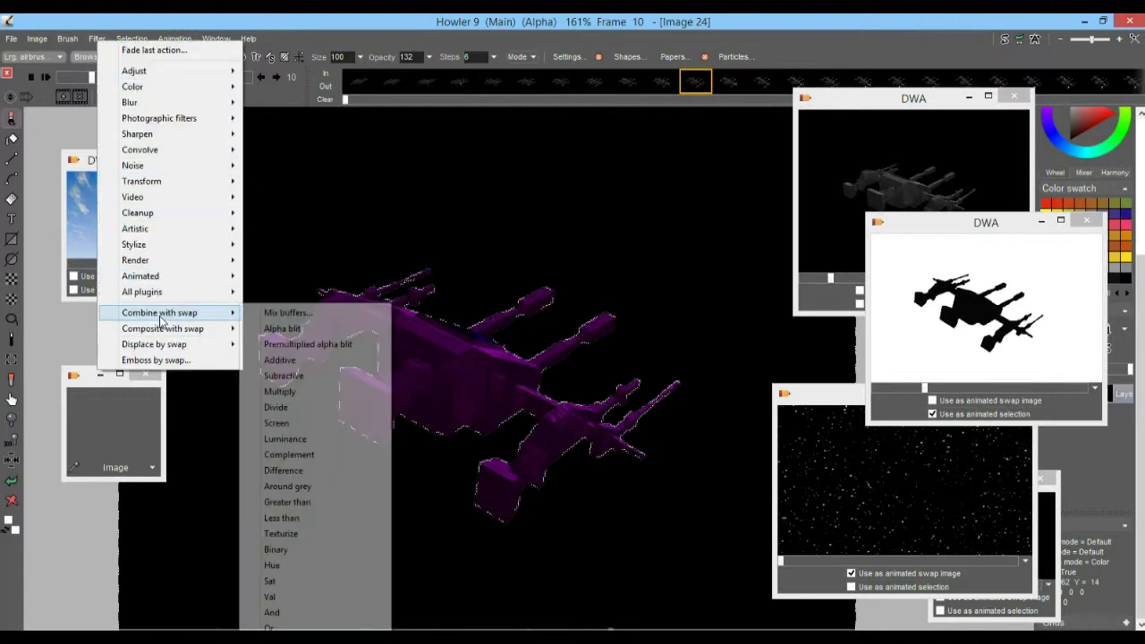
click(279, 312)
drag(602, 327, 506, 335)
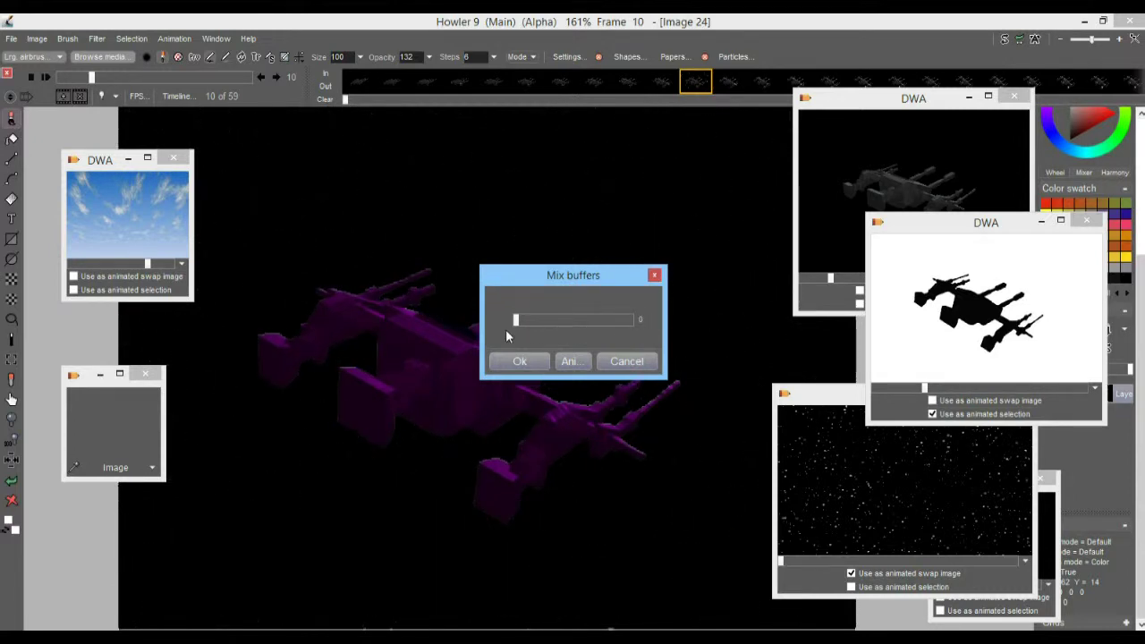
drag(506, 336, 644, 325)
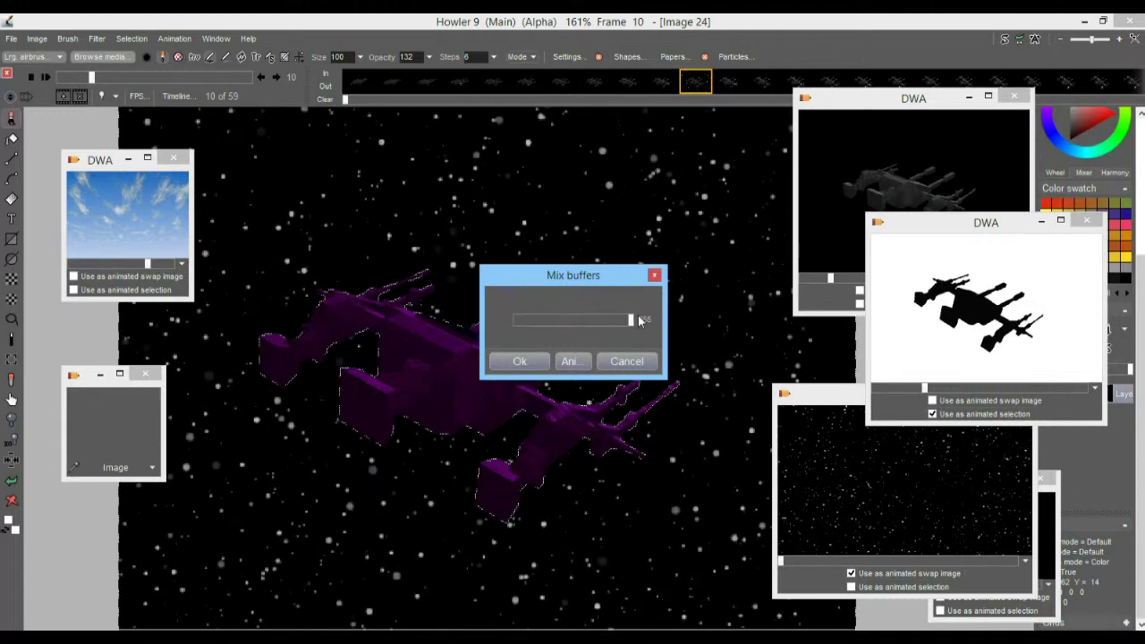
mouse_move(631, 320)
mouse_down()
mouse_move(565, 321)
mouse_move(651, 320)
mouse_up()
drag(588, 279, 706, 132)
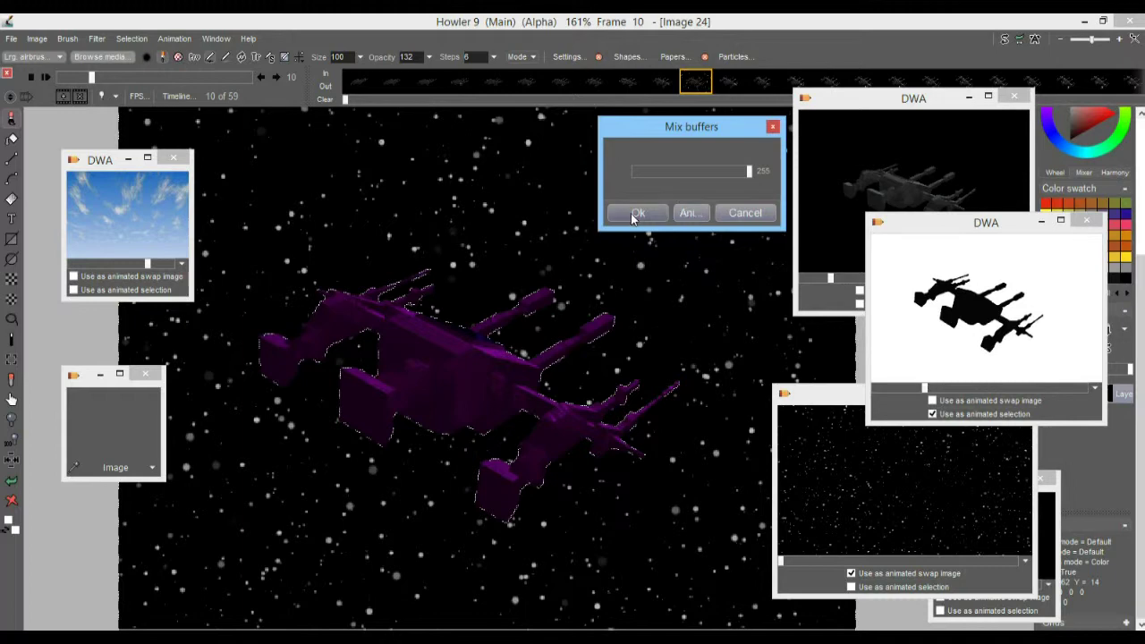
click(691, 214)
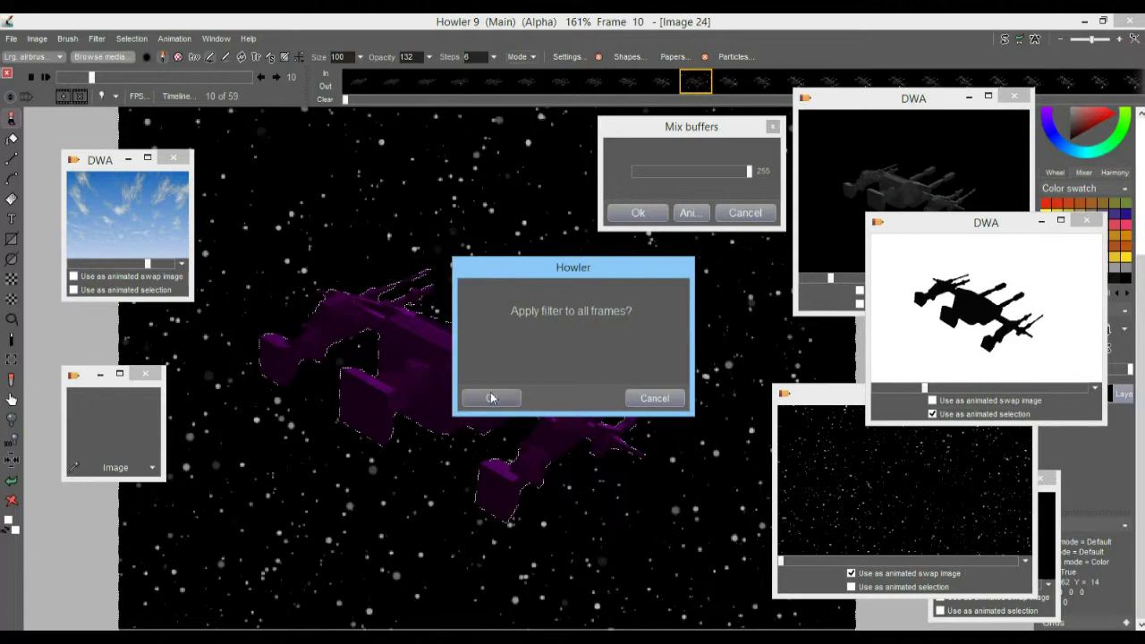
click(490, 398)
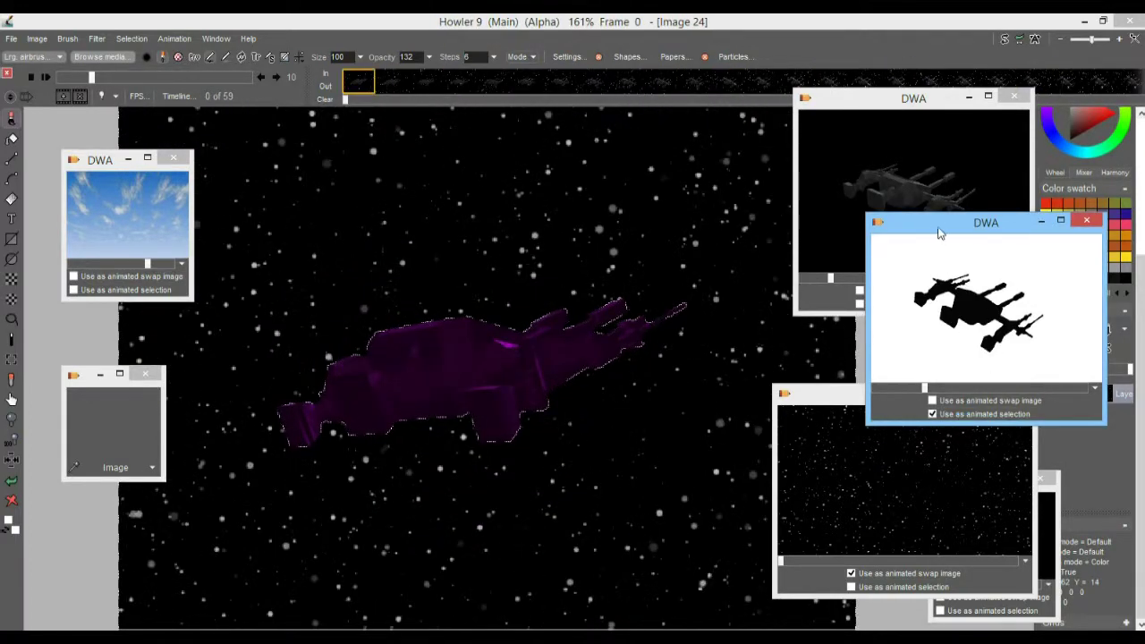
Scrub through the stored mask, starfield and dark ship animations, returning the ship to its first frame.
click(904, 389)
drag(904, 388, 993, 389)
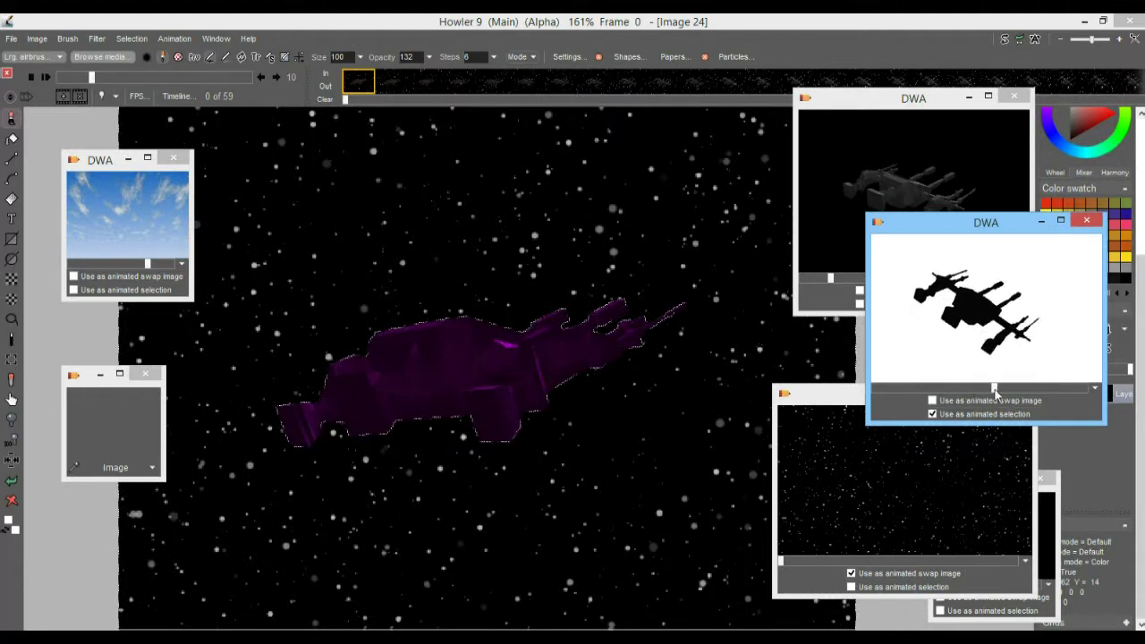
drag(785, 561, 812, 562)
click(871, 114)
drag(830, 278, 796, 282)
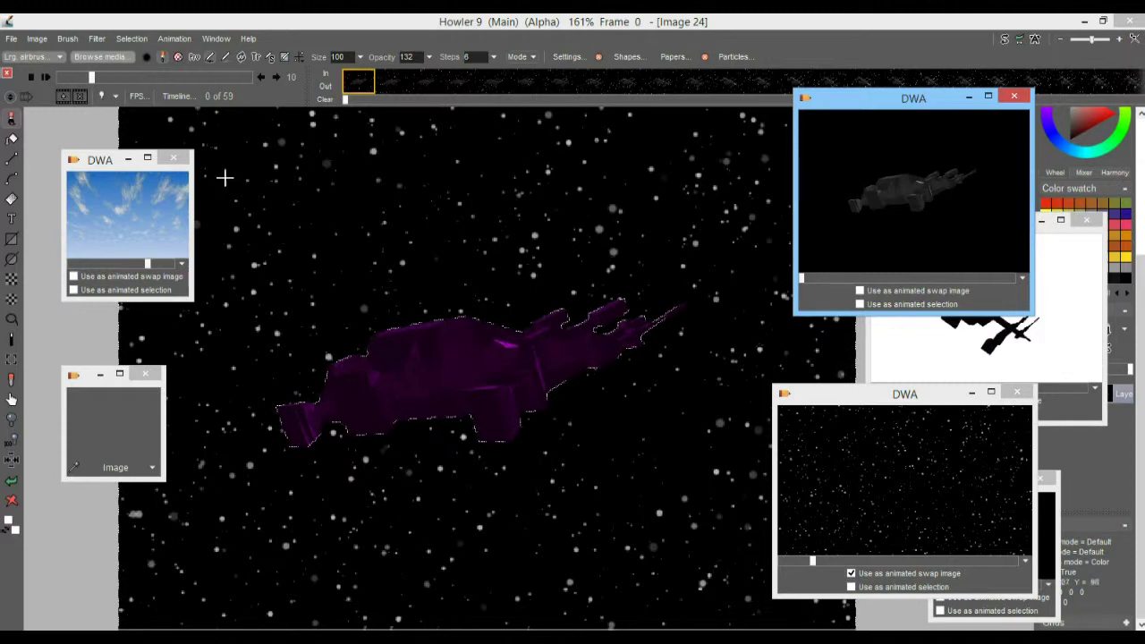
Clear the alpha, stop using the stored ship mask as animated selection, and scrub the composited animation to frame 58.
click(131, 38)
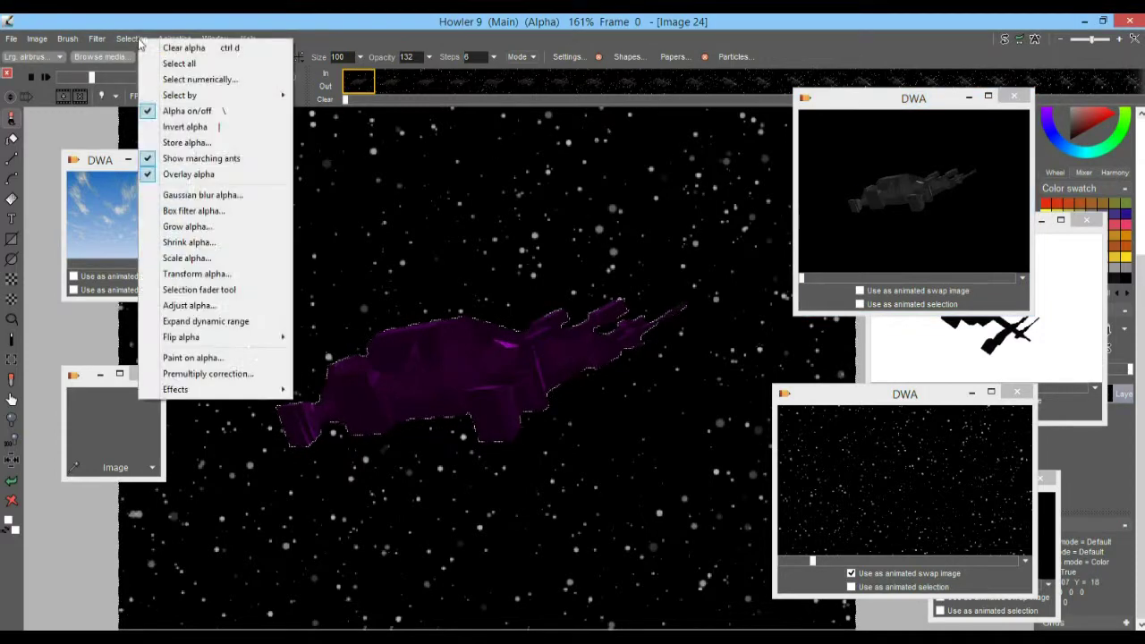
click(167, 50)
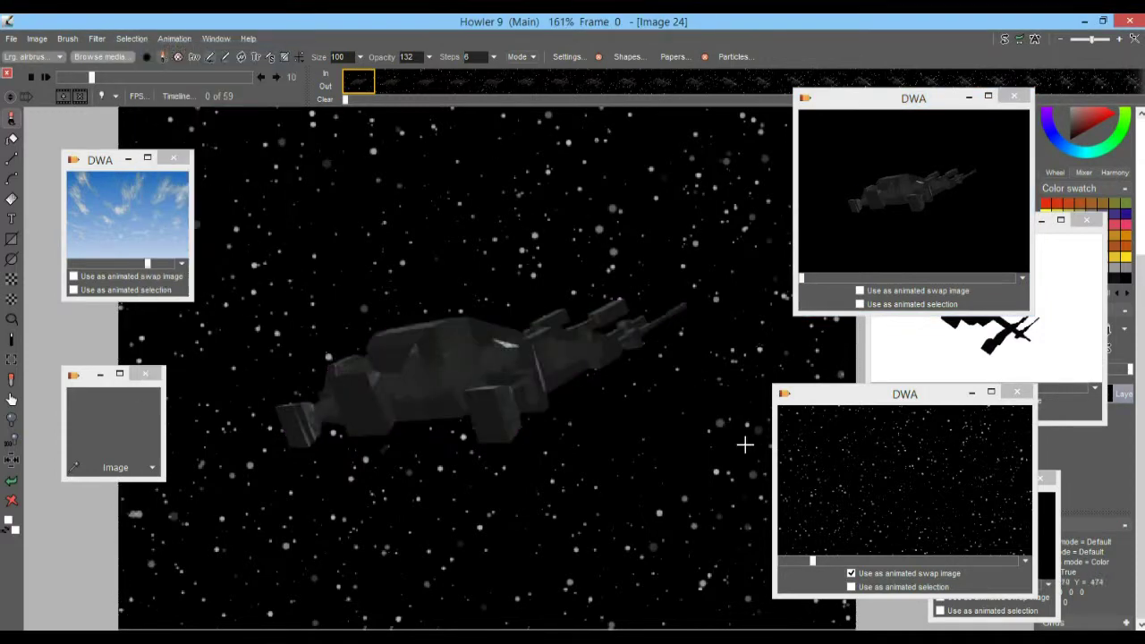
click(1095, 424)
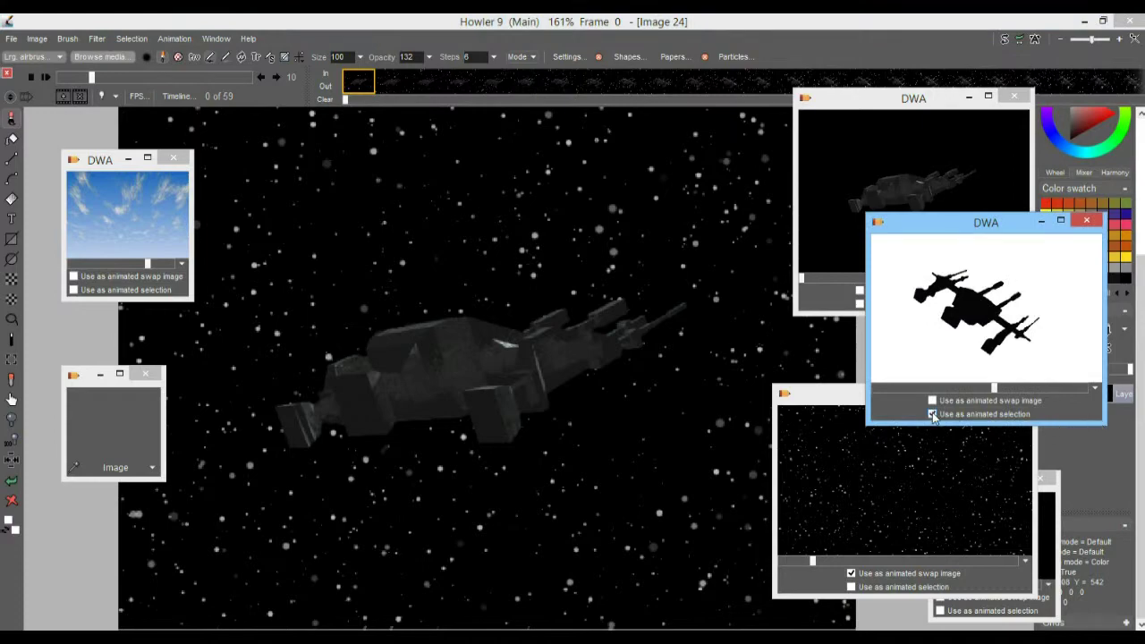
drag(92, 78, 304, 103)
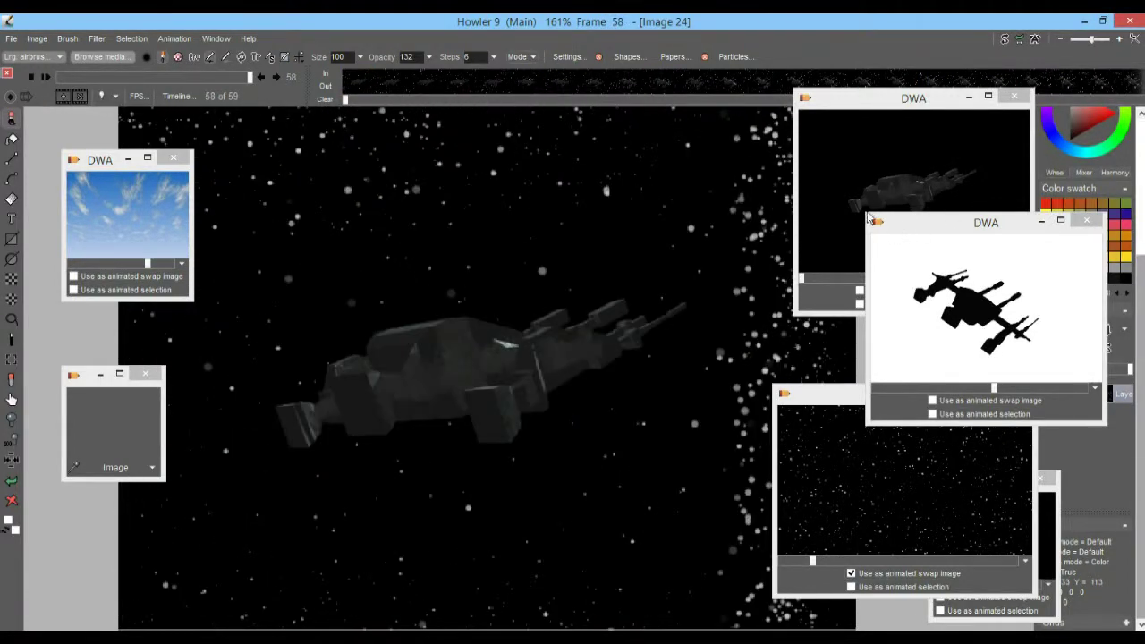
Shrink the stored mask, dark ship and starfield windows and arrange them beside the canvas, with the sky window on the opposite side.
drag(868, 218, 982, 278)
click(829, 107)
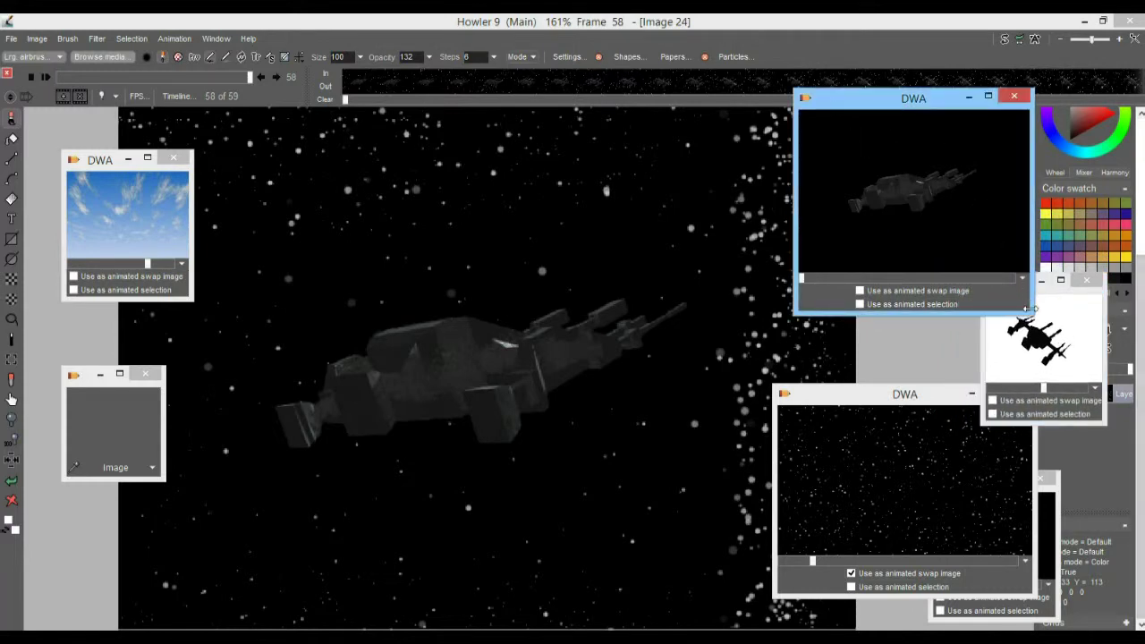
drag(1028, 312, 927, 221)
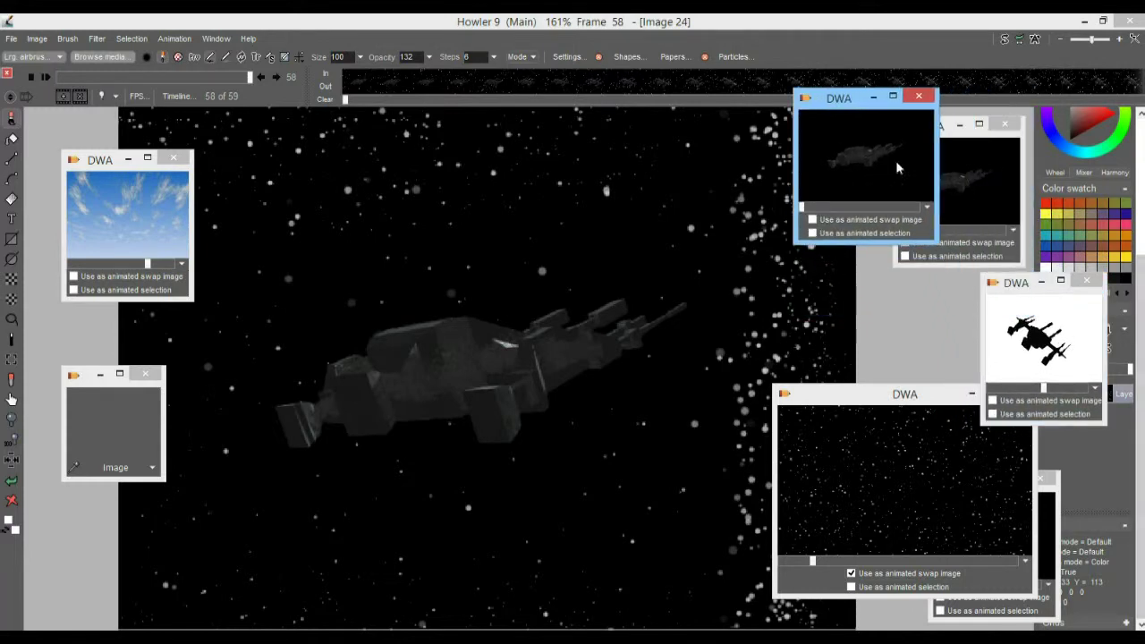
drag(837, 106, 915, 186)
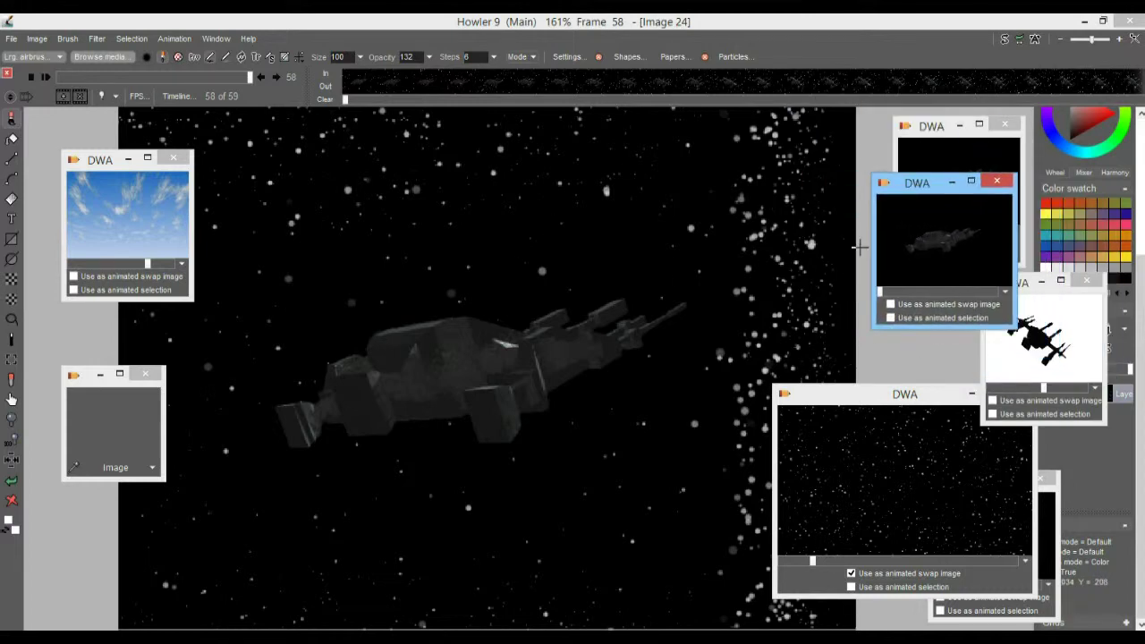
drag(919, 186, 908, 184)
drag(775, 391, 941, 398)
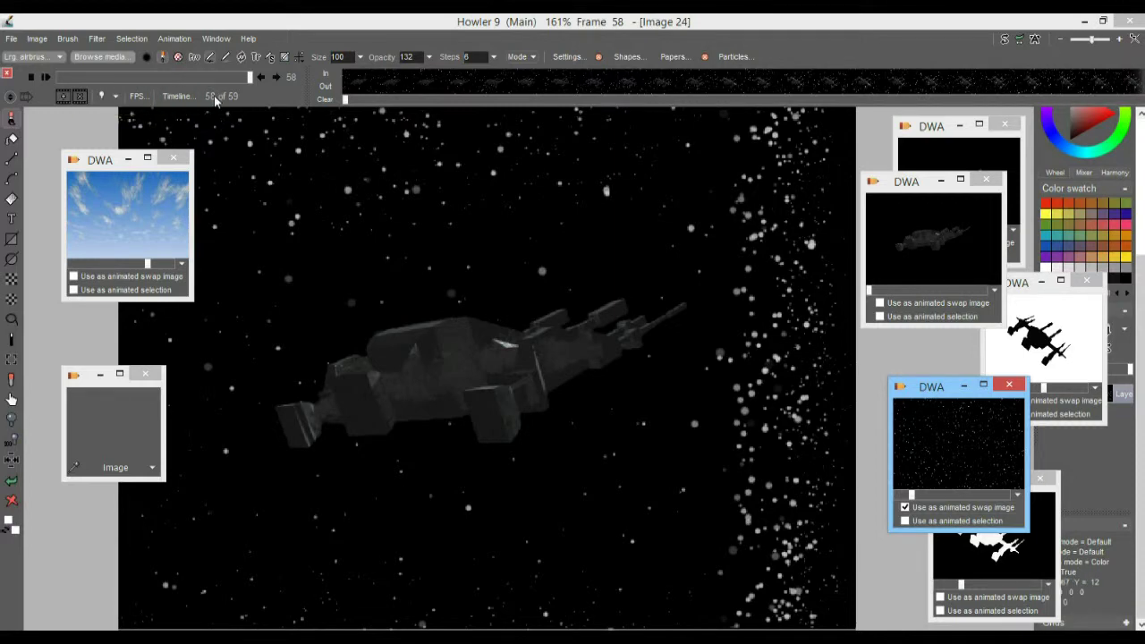
mouse_move(93, 162)
mouse_down()
mouse_move(83, 185)
mouse_move(74, 170)
mouse_up()
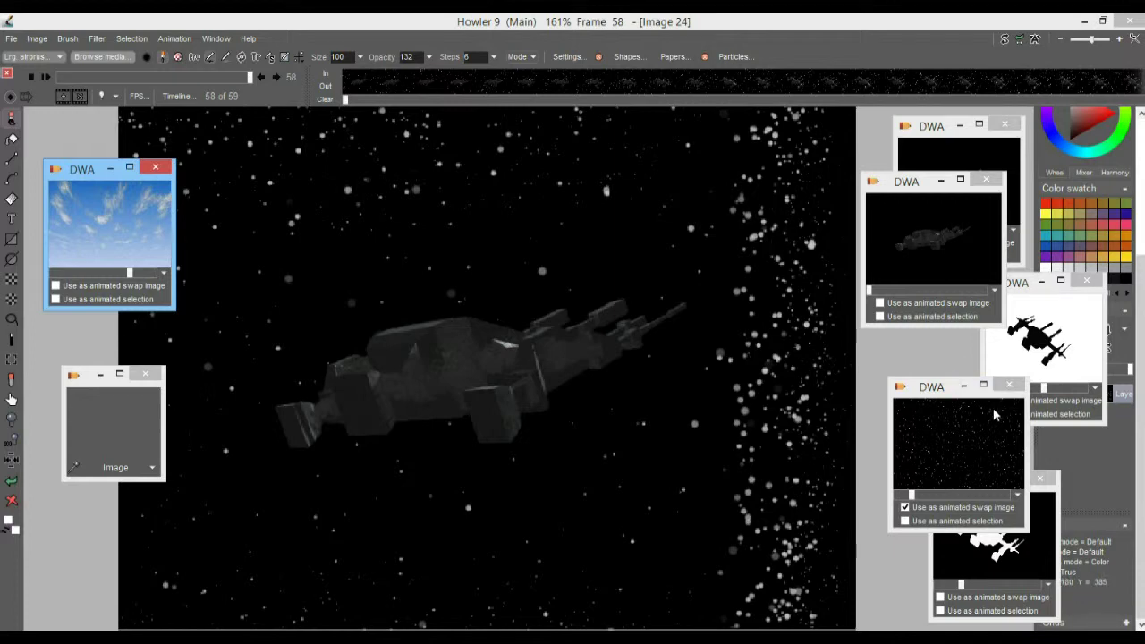
Play the starfield composite from frame 0 and check the ship at frames 16 and 25.
drag(135, 79, 46, 105)
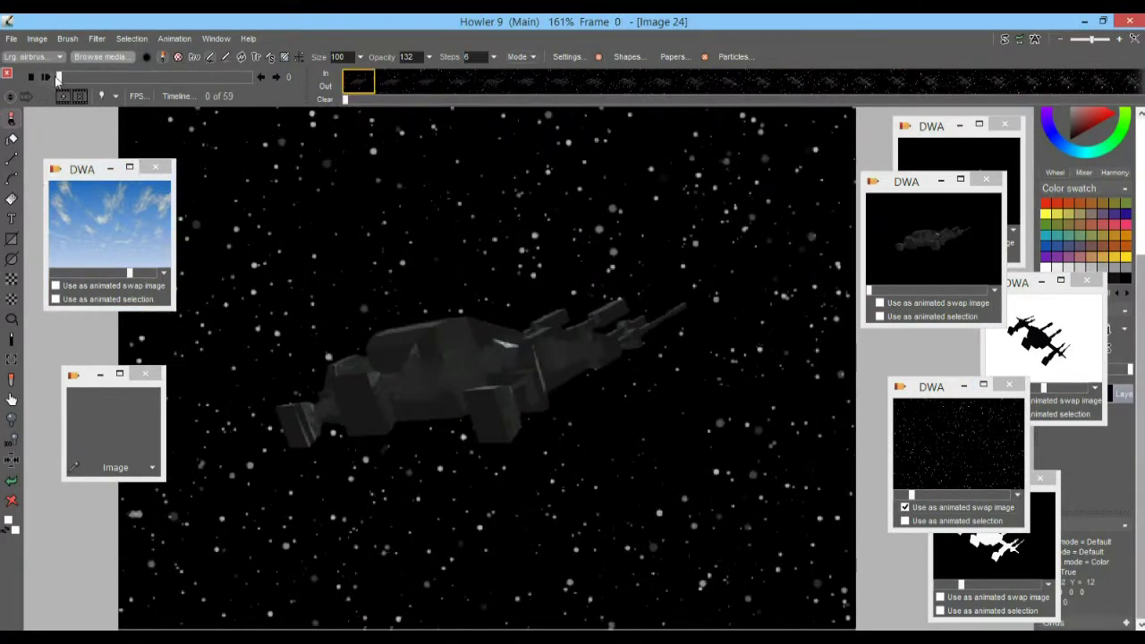
click(45, 79)
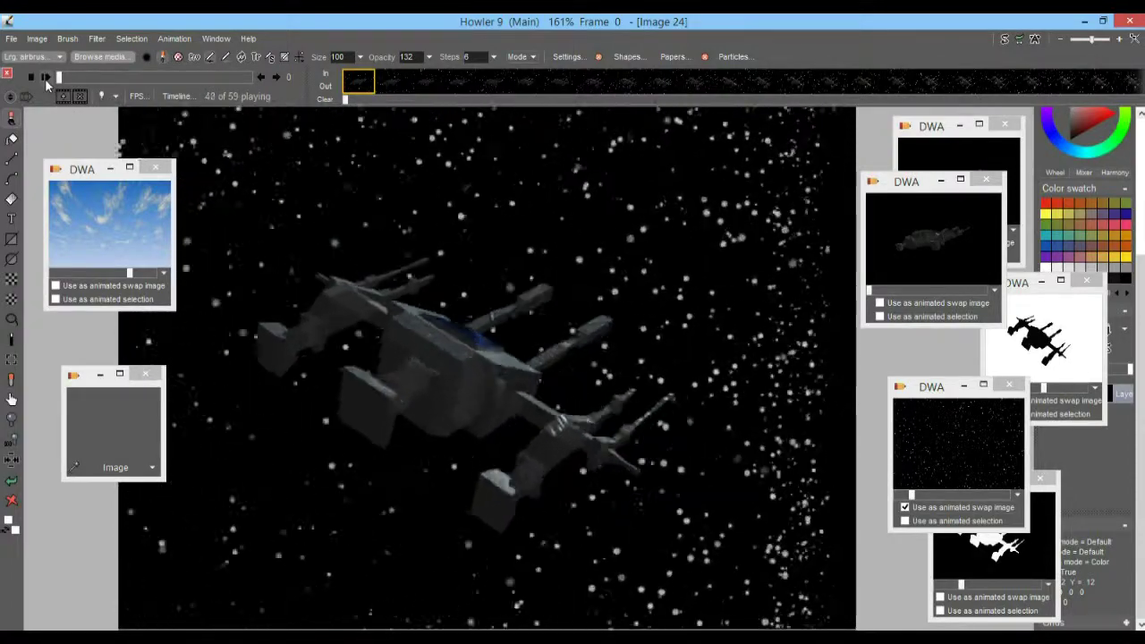
mouse_move(104, 78)
mouse_down()
mouse_move(216, 81)
mouse_move(115, 82)
mouse_up()
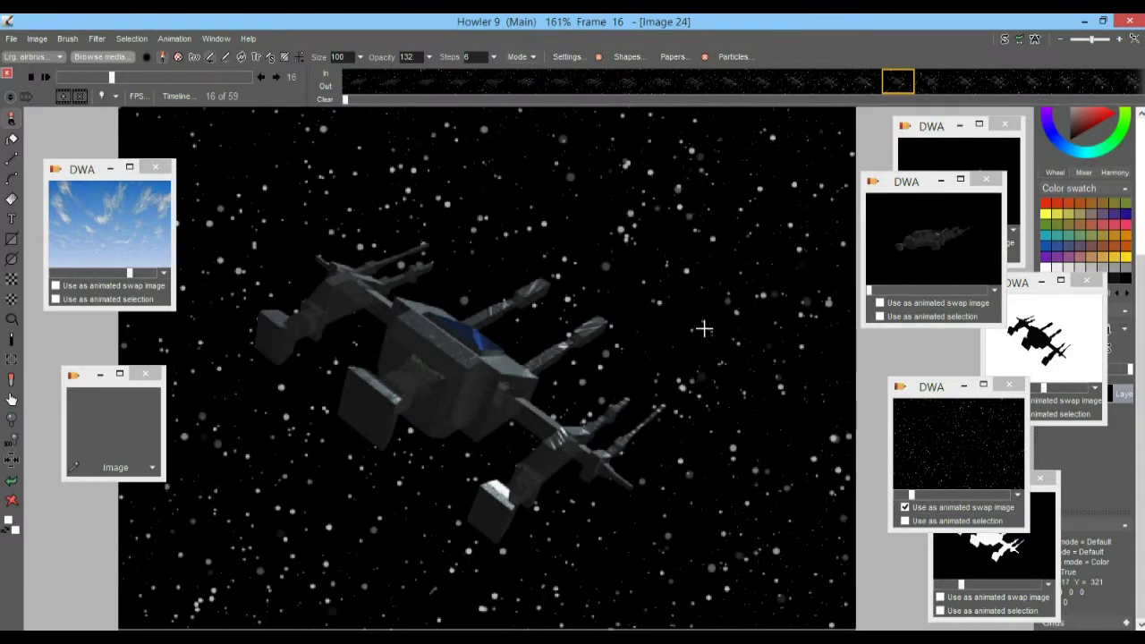
drag(111, 78, 141, 82)
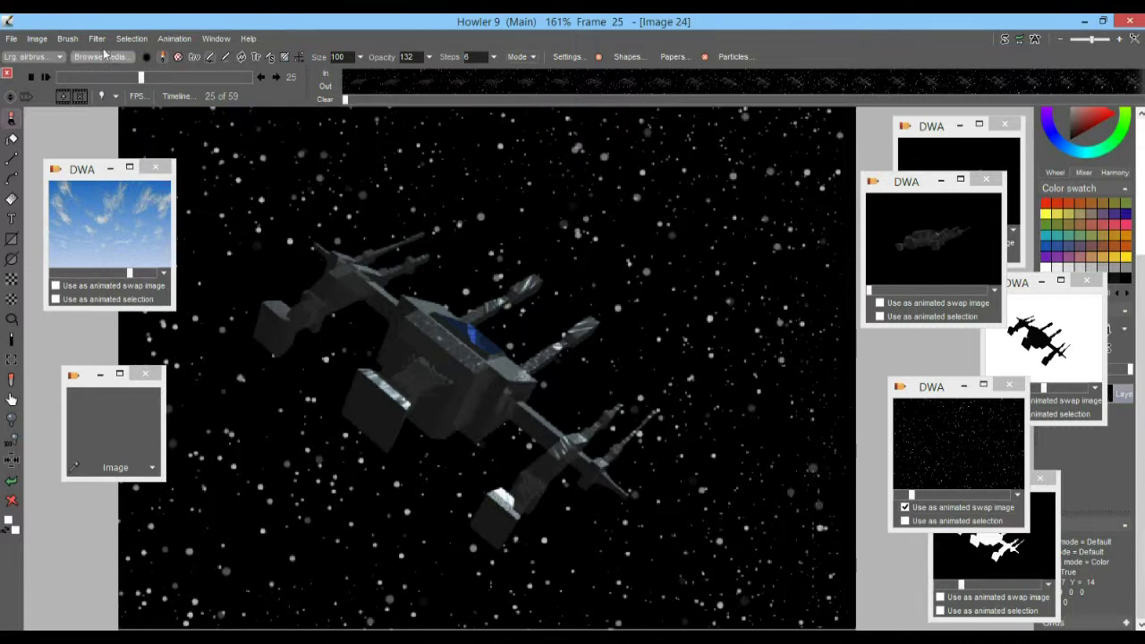
Examine the Composite with swap and Displace by swap filter options, and check the composite at frames 33 and 44.
click(97, 40)
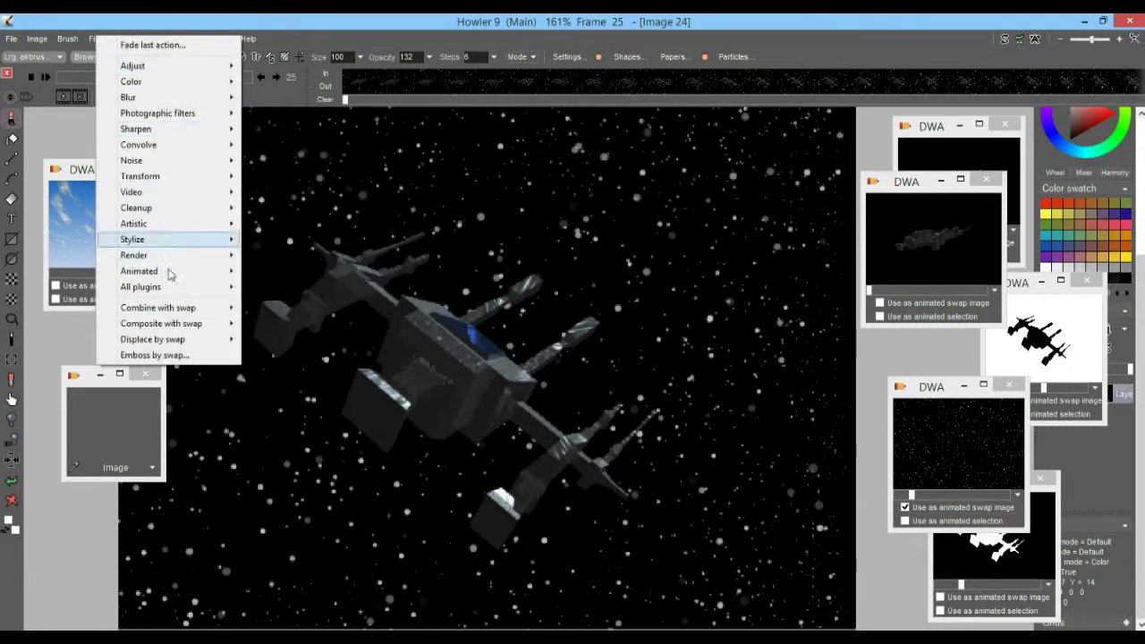
mouse_move(166, 327)
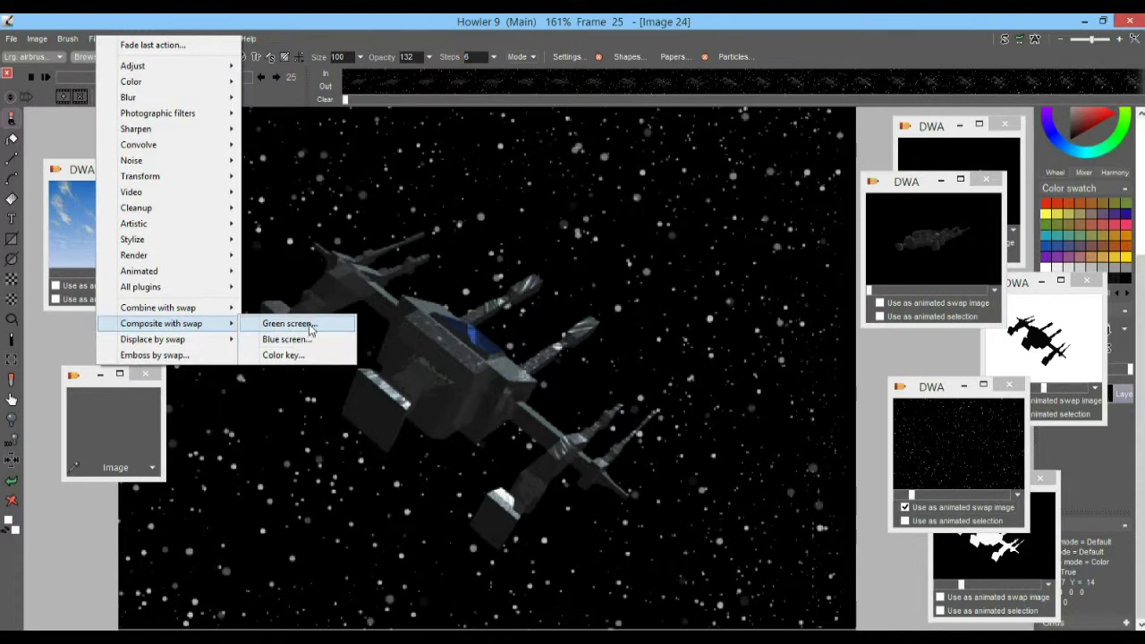
click(275, 20)
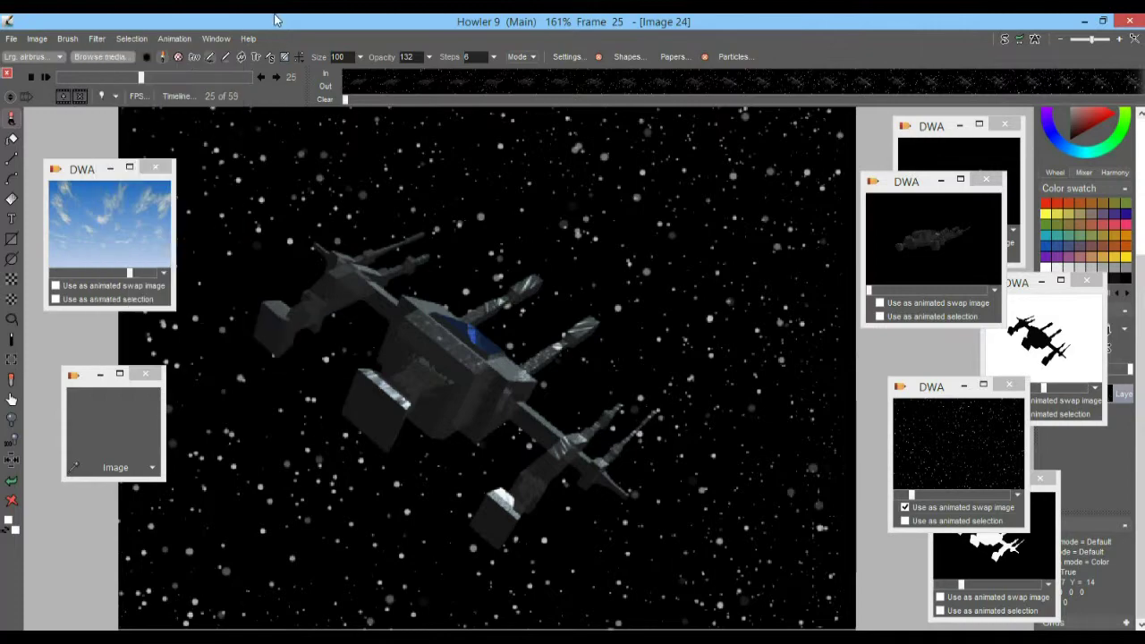
click(98, 40)
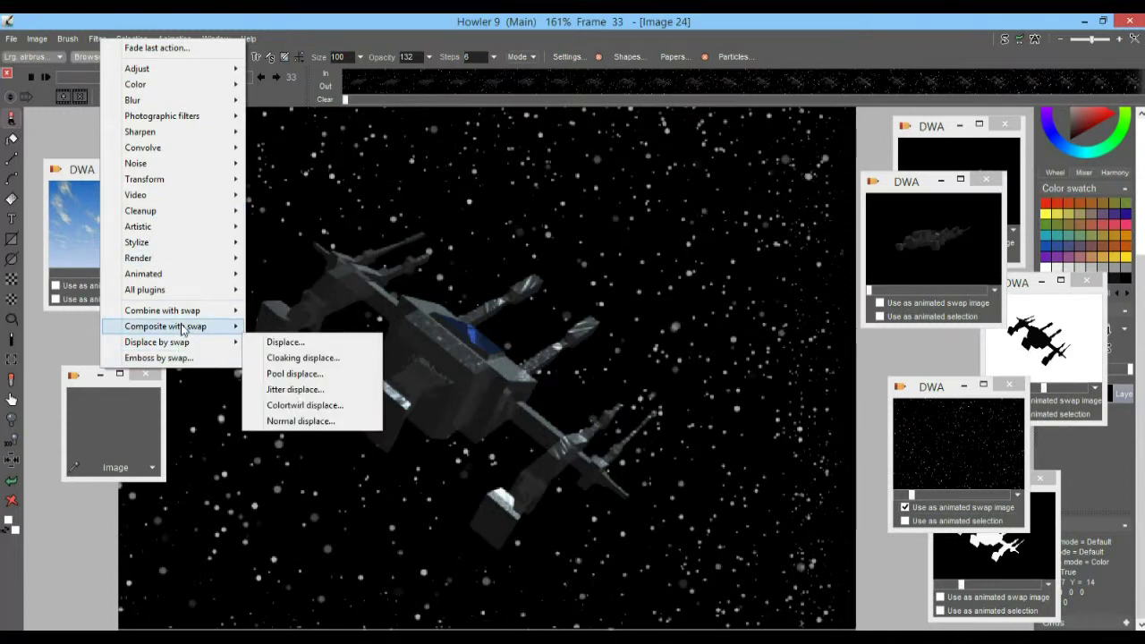
click(136, 20)
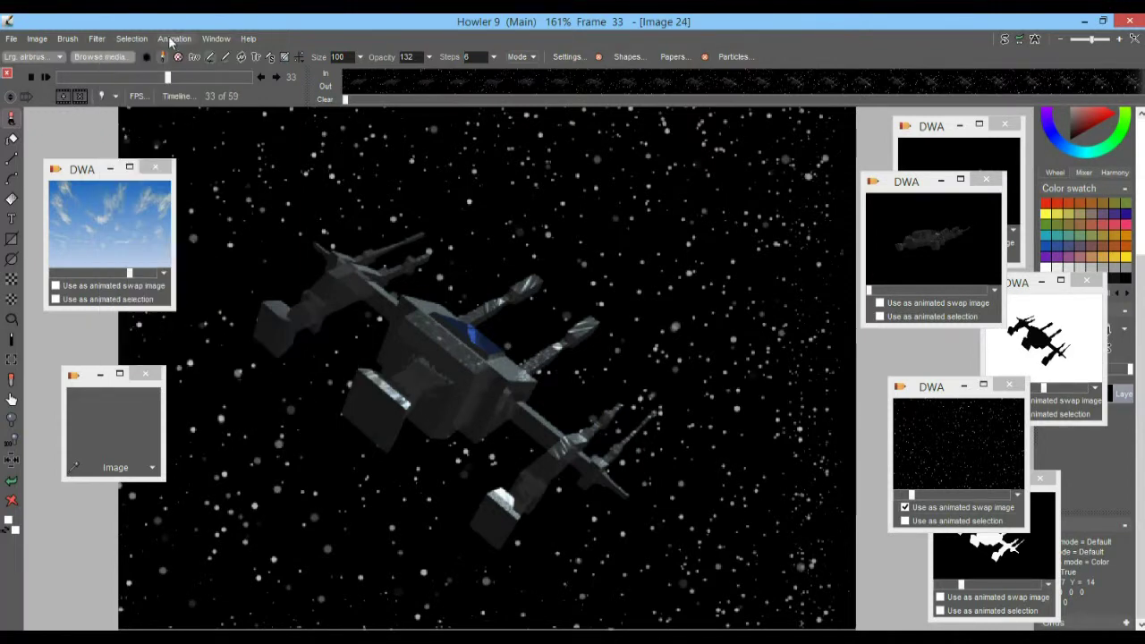
drag(166, 78, 204, 79)
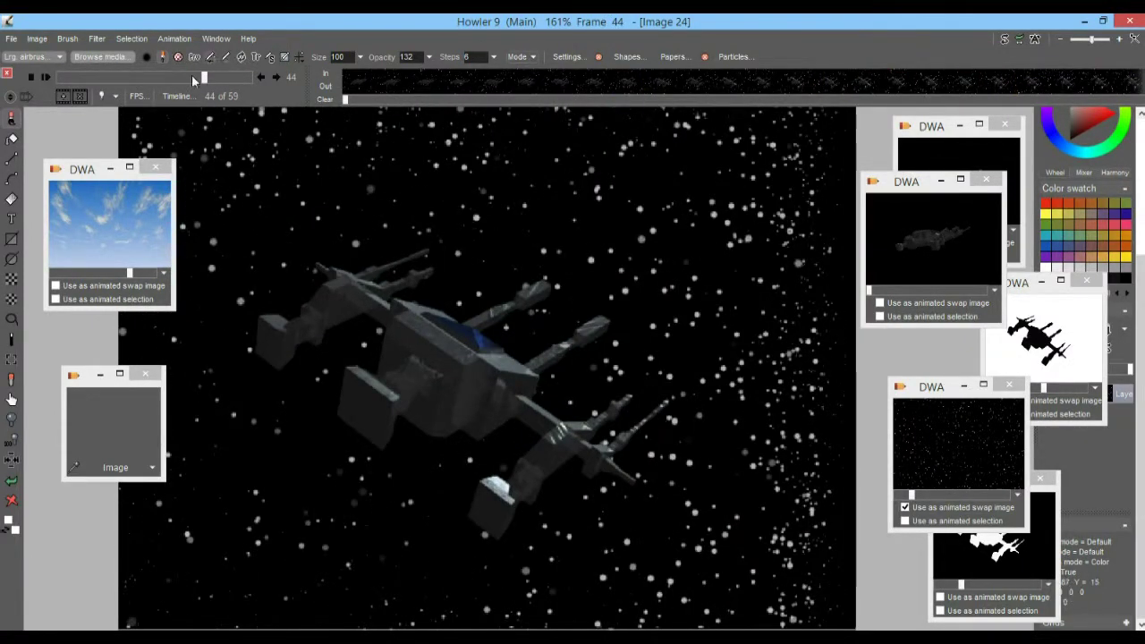
Preview the Mix buffers filter in the timeline editor, setting its amount to 0 and scrubbing across the frames to frame 3.
click(177, 96)
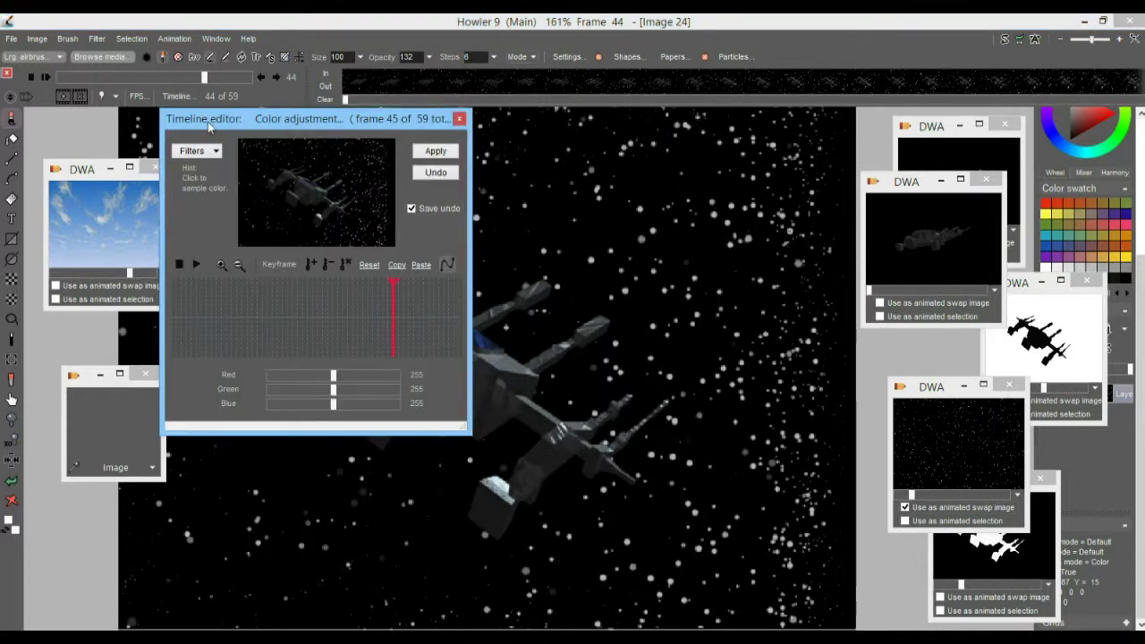
drag(208, 121, 255, 85)
click(262, 113)
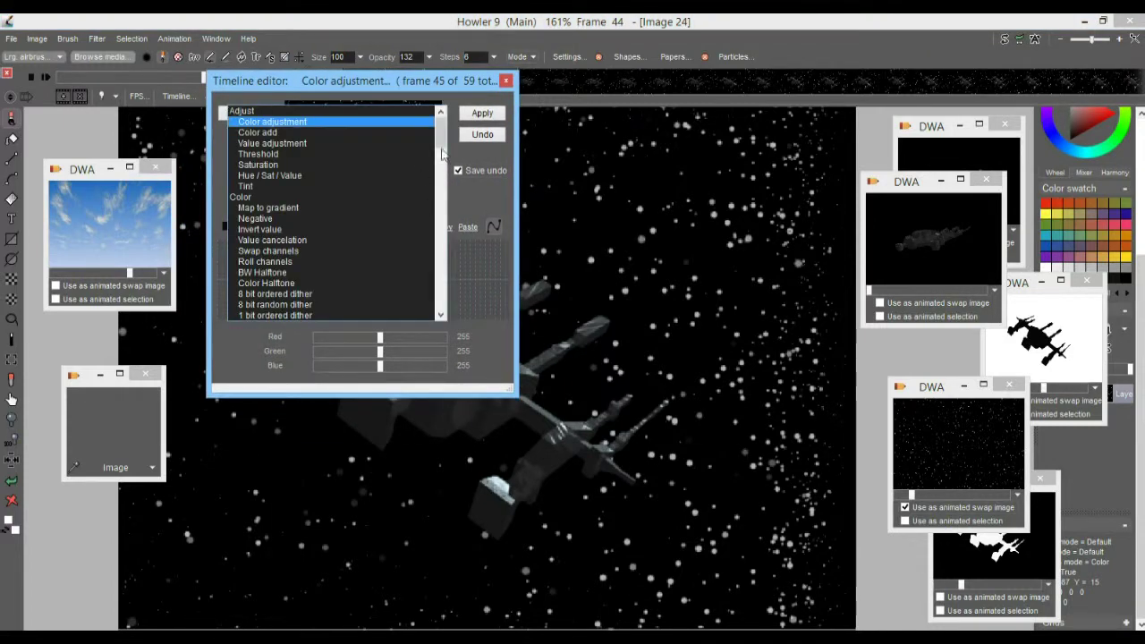
drag(444, 132, 452, 252)
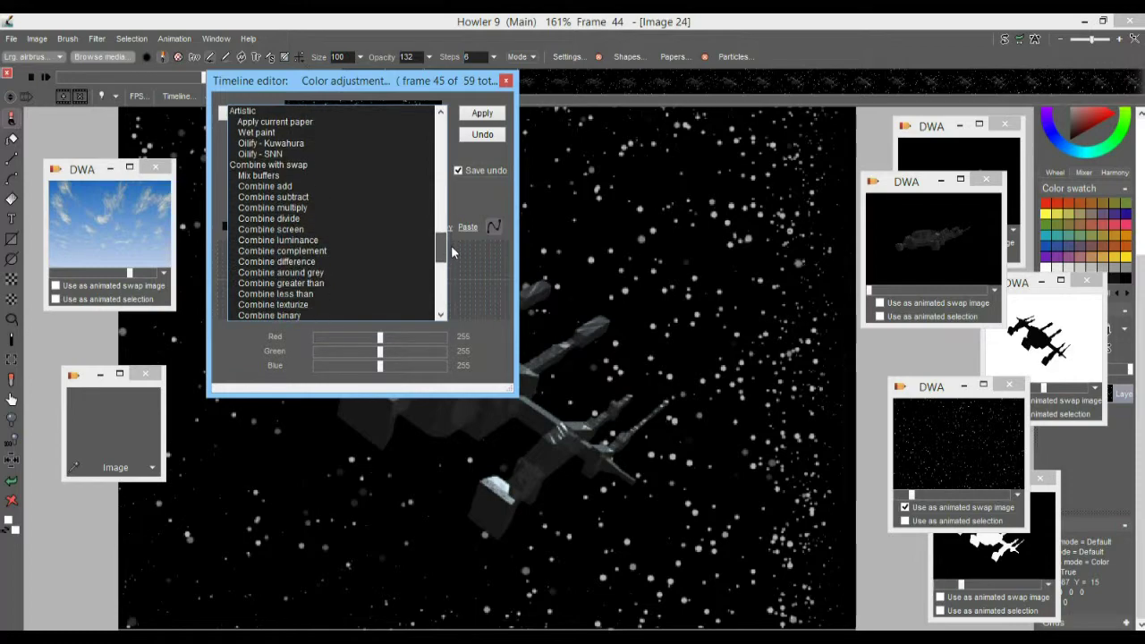
click(263, 176)
mouse_move(439, 278)
mouse_down()
mouse_move(303, 276)
mouse_move(446, 289)
mouse_move(349, 295)
mouse_up()
mouse_move(315, 336)
mouse_down()
mouse_move(461, 338)
mouse_move(256, 360)
mouse_move(438, 352)
mouse_move(302, 353)
mouse_up()
drag(304, 285, 460, 275)
drag(379, 336, 298, 338)
drag(286, 282, 230, 275)
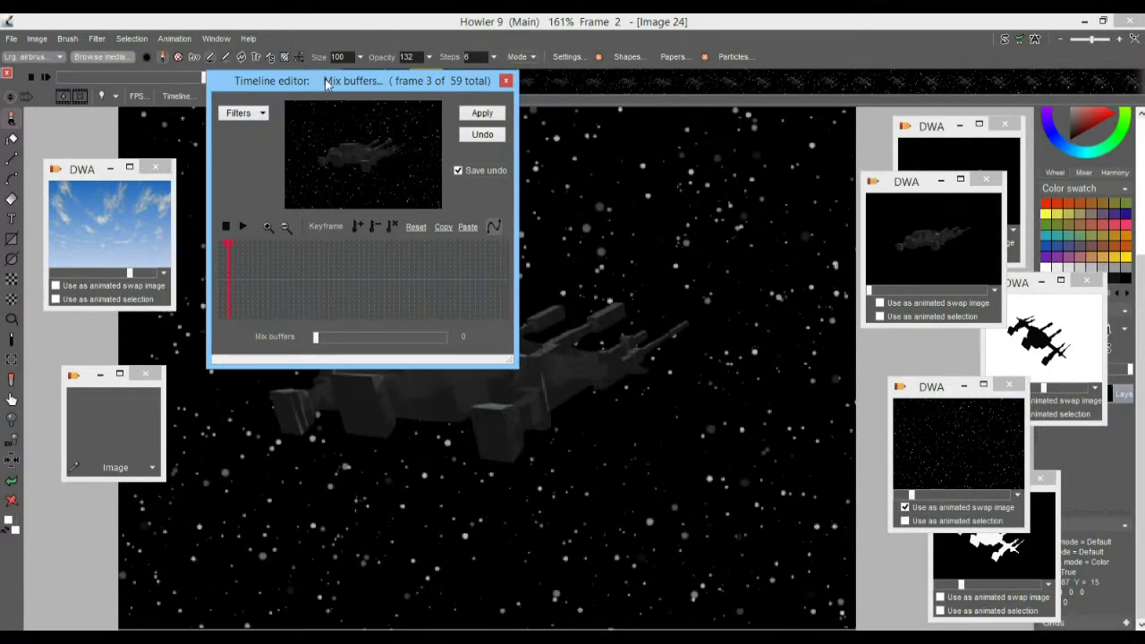
drag(325, 81, 332, 166)
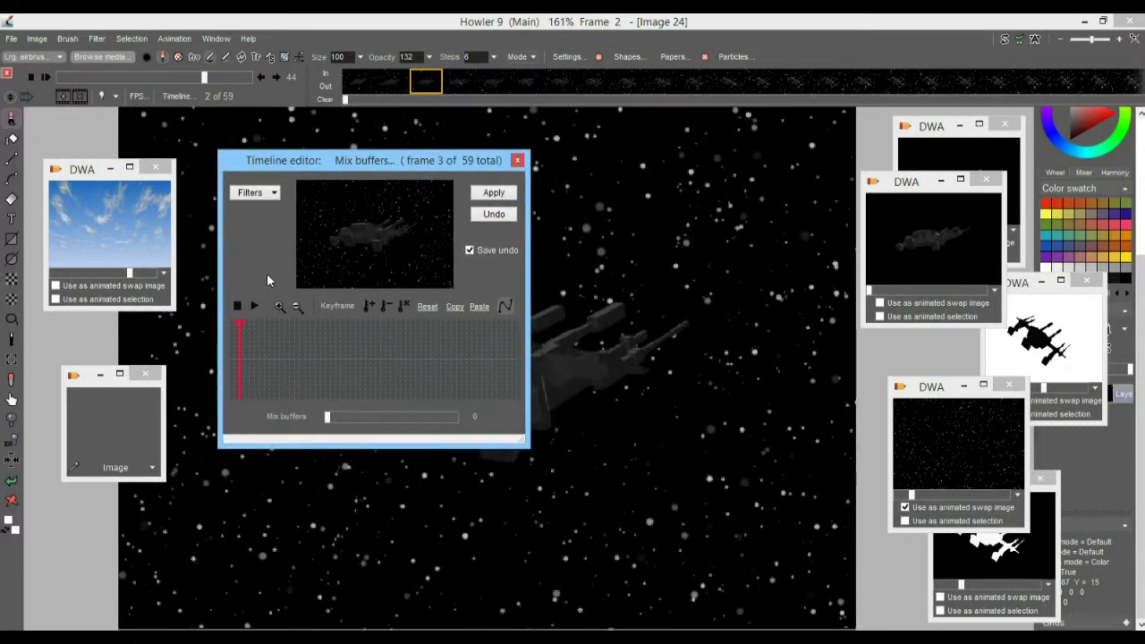
Review the timeline editor's composite, sequence, displace and animated filters, close the editor, and scrub the animation to frame 36.
click(260, 193)
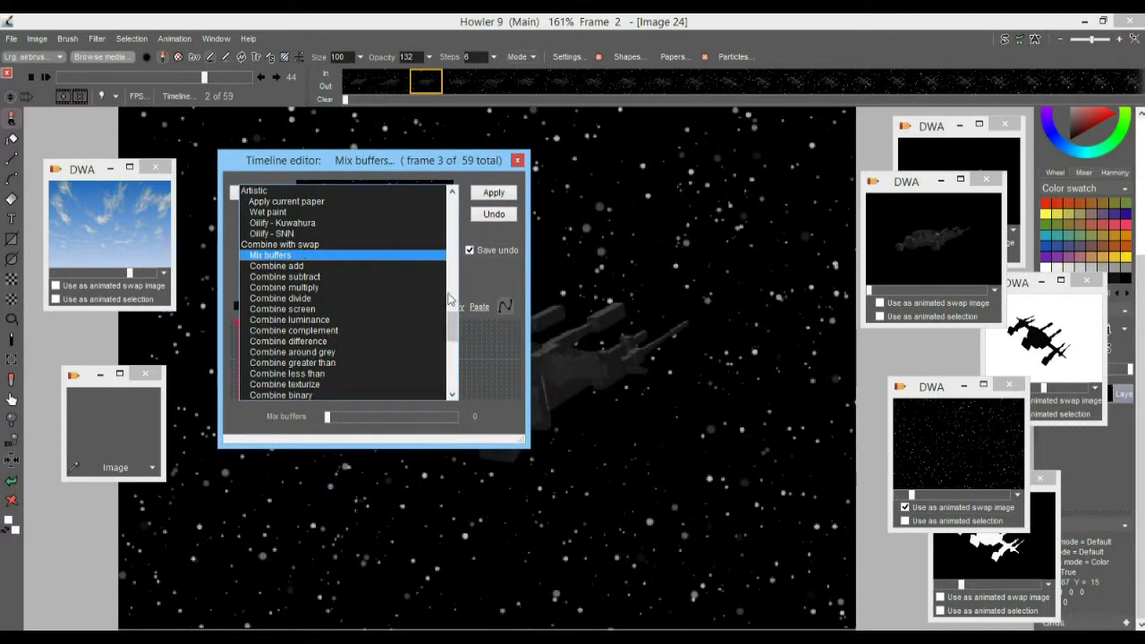
drag(456, 324, 455, 333)
drag(456, 337, 455, 356)
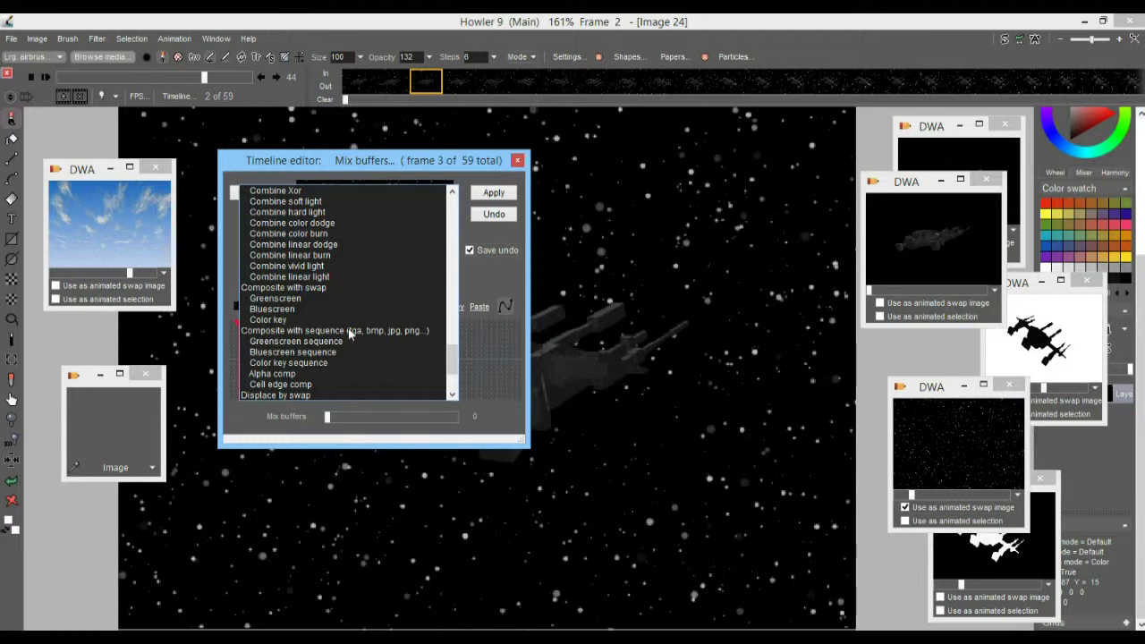
drag(453, 351, 455, 370)
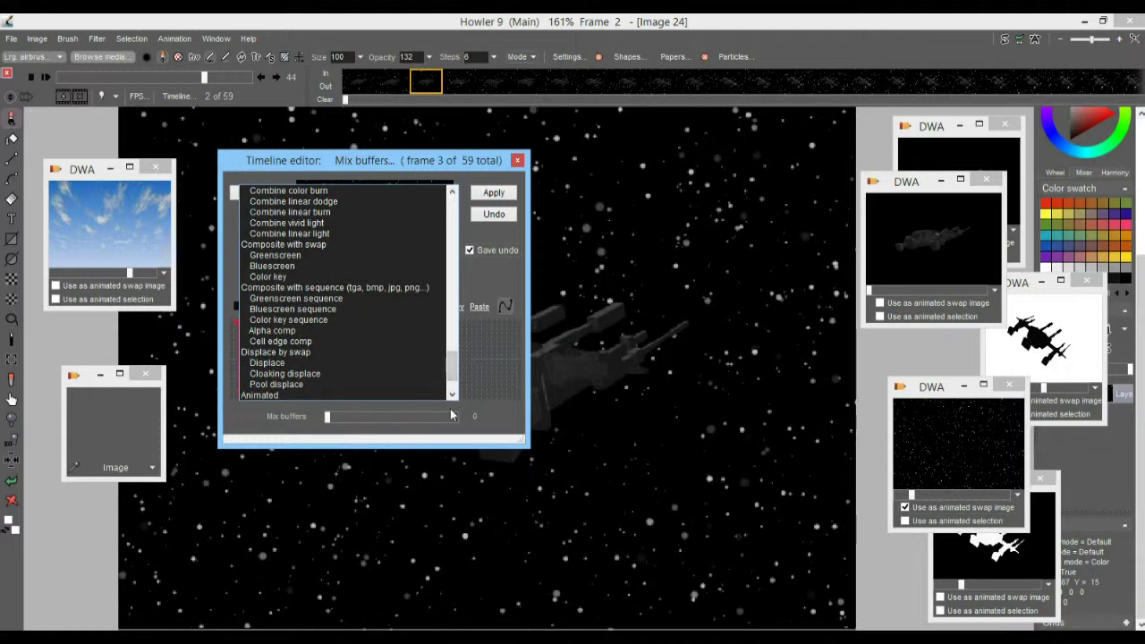
drag(455, 366, 457, 374)
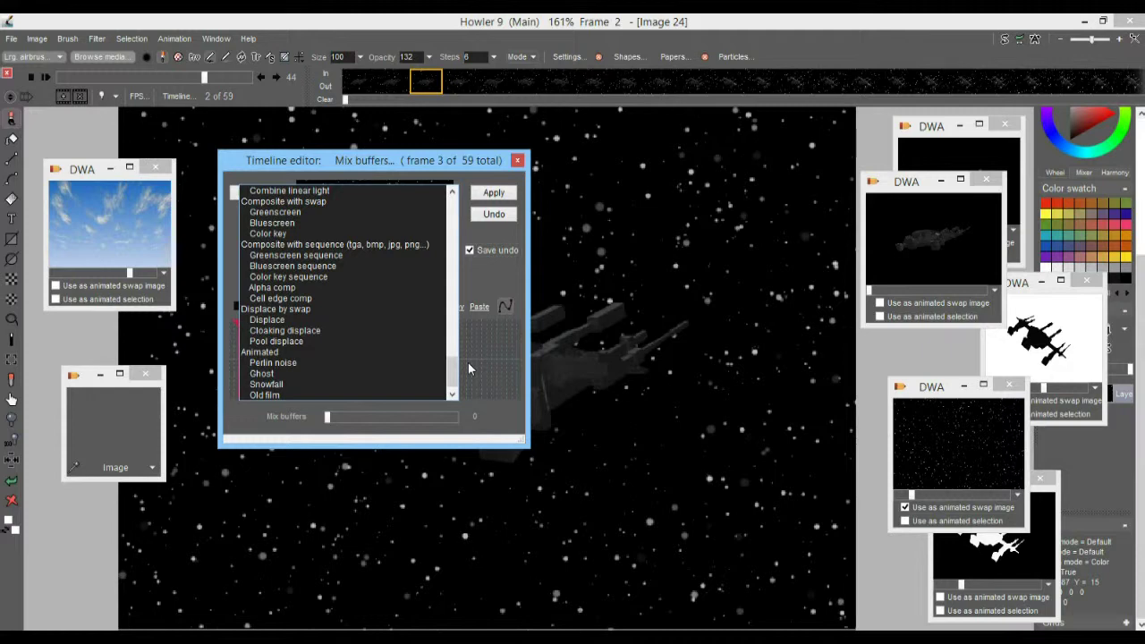
click(517, 161)
drag(125, 76, 182, 101)
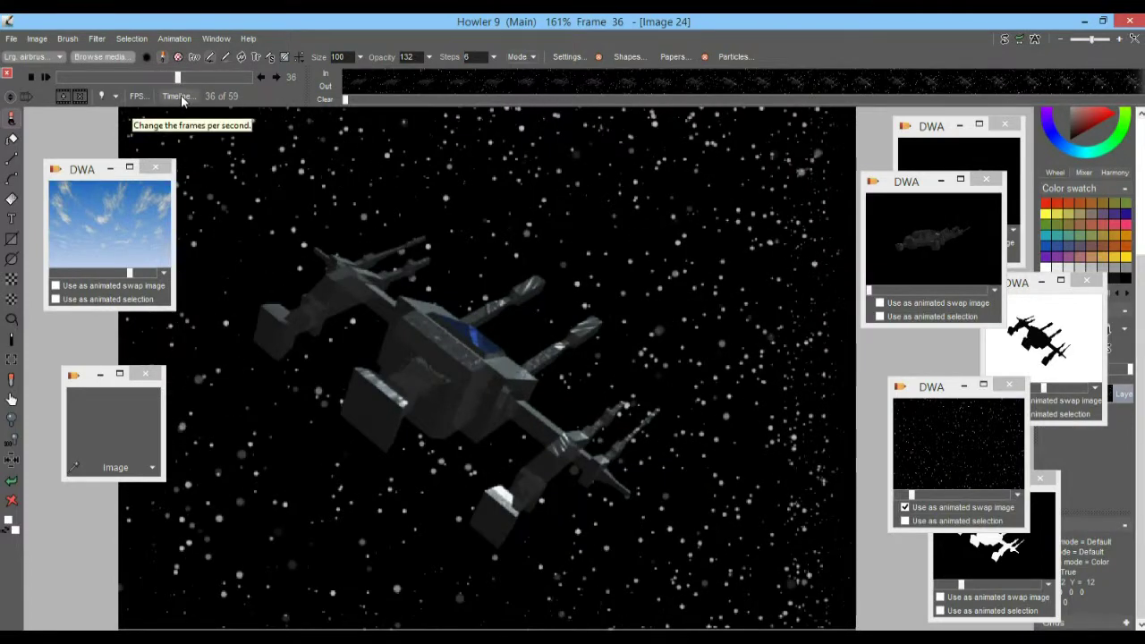